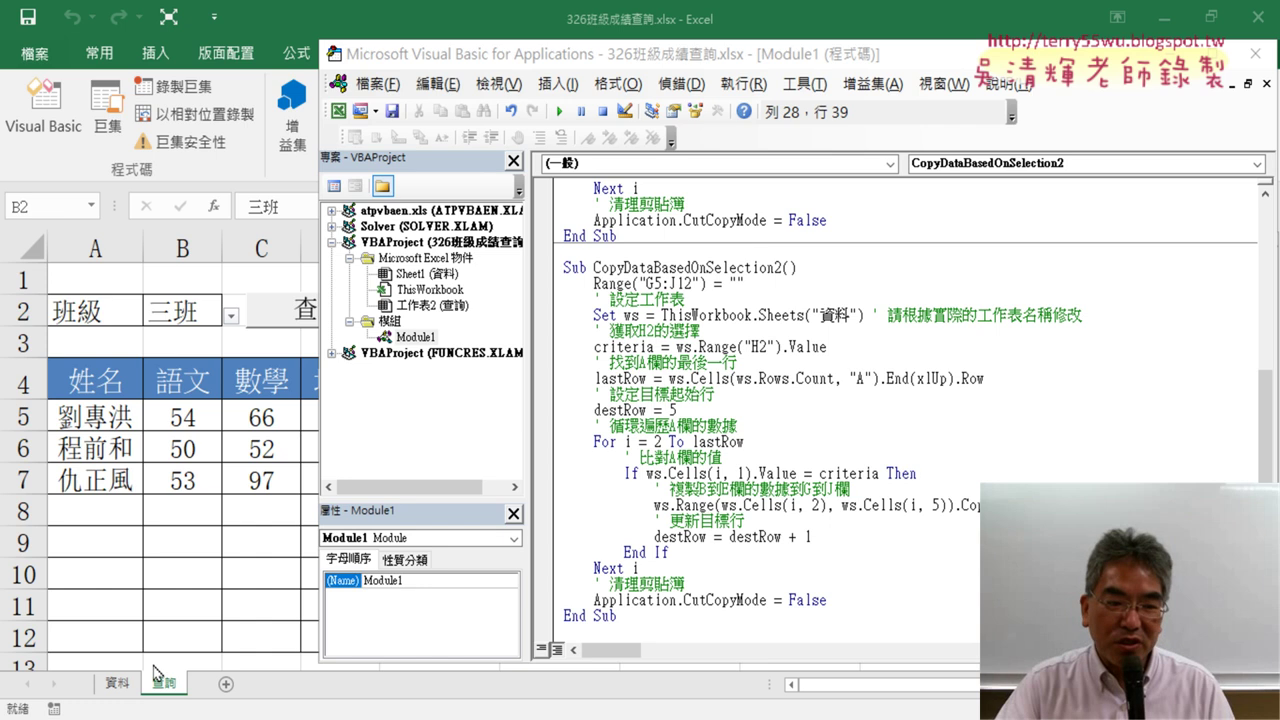
# Look over the raw scores on the 資料 sheet, then go back to the 查詢 query sheet.
pyautogui.click(118, 693)
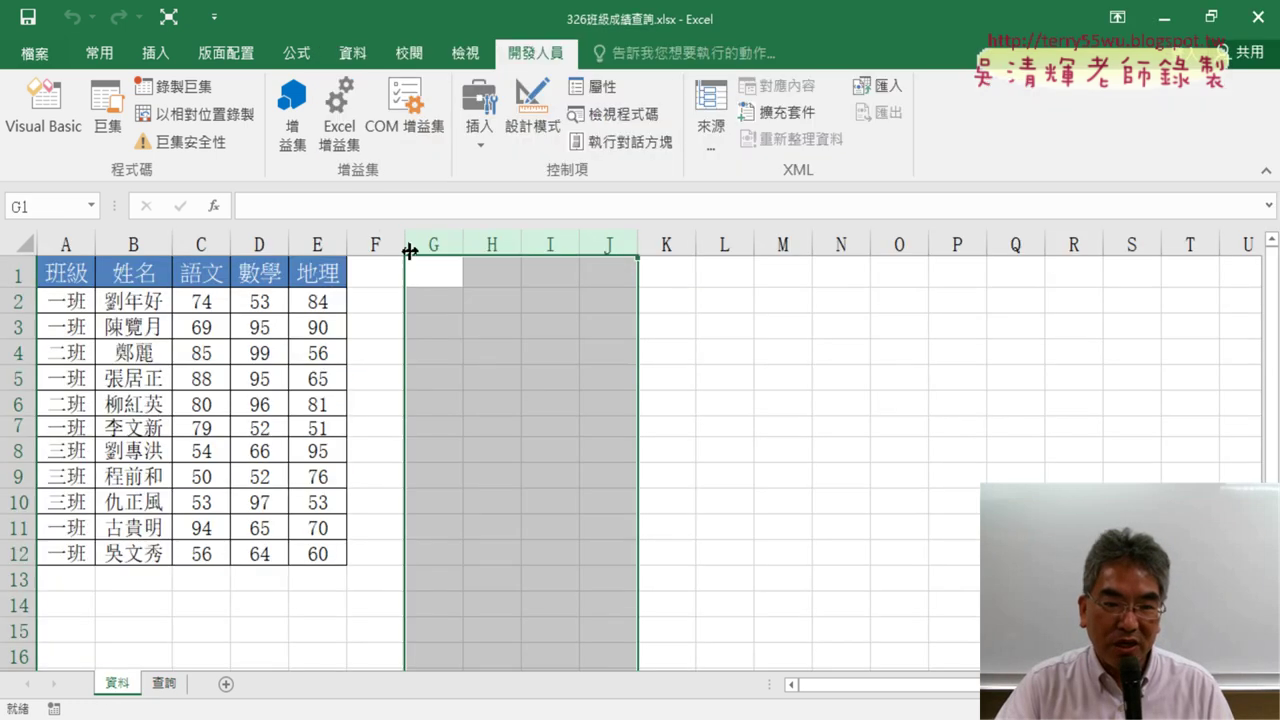
pyautogui.click(164, 686)
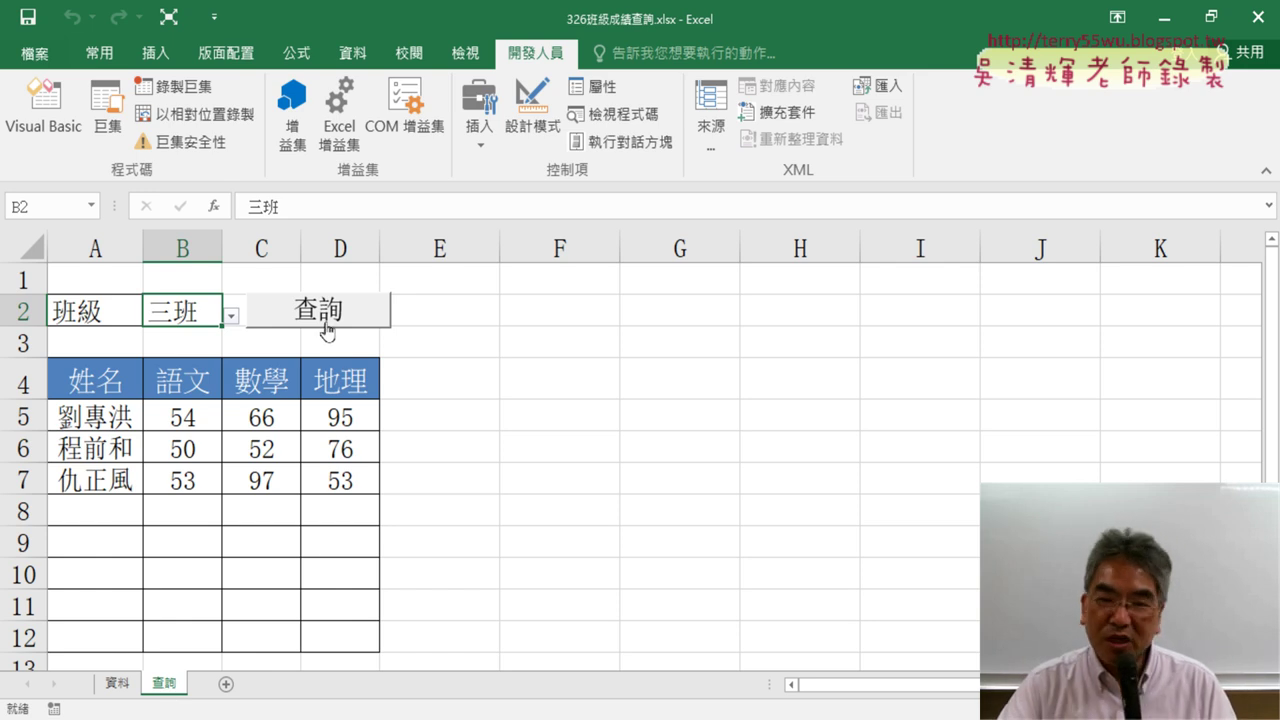
# Open the VBA code and select the whole first macro, CopyDataBasedOnSelection.
pyautogui.click(41, 125)
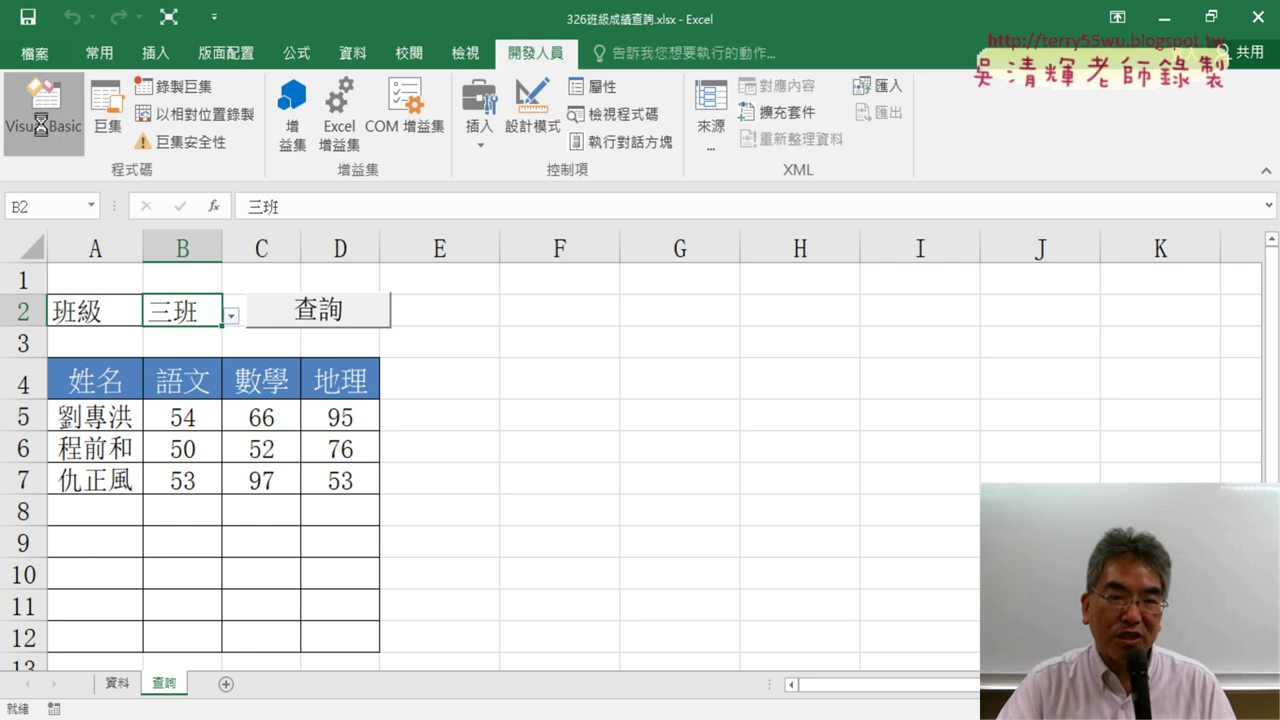
pyautogui.scroll(1, 786, 298)
pyautogui.scroll(5, 786, 298)
pyautogui.scroll(1, 786, 298)
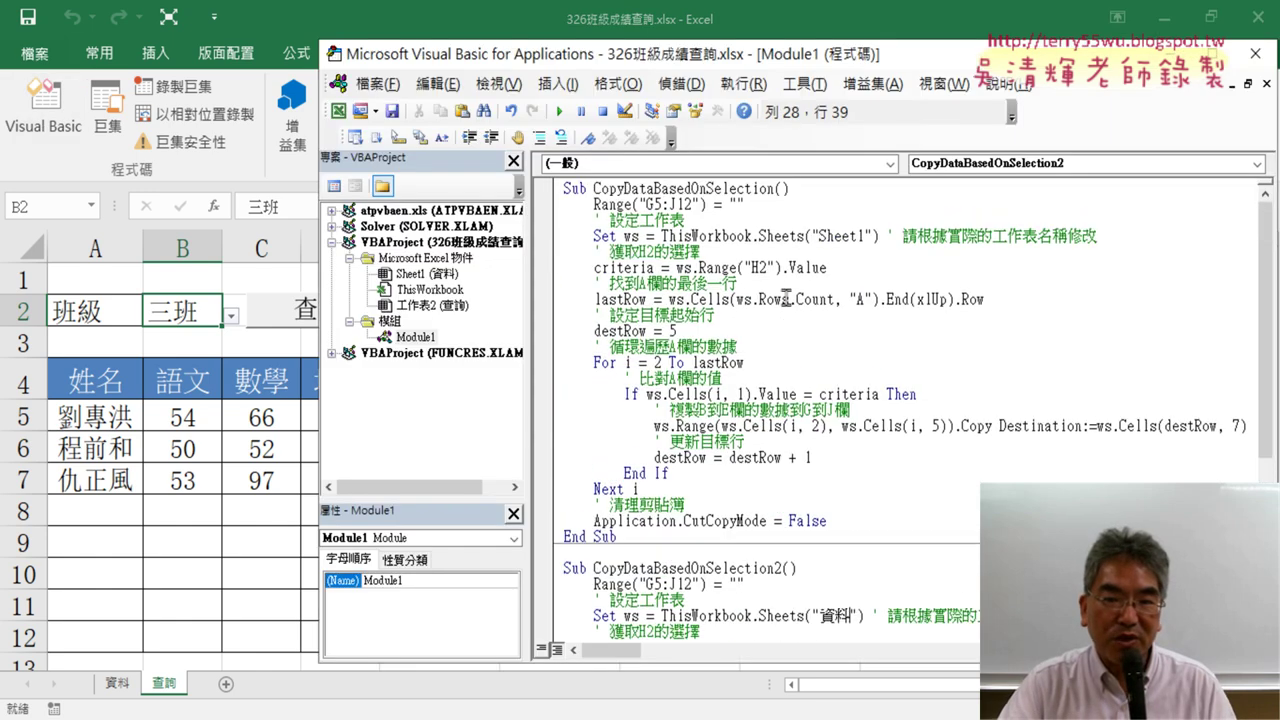
pyautogui.moveTo(564, 190); pyautogui.dragTo(694, 542)
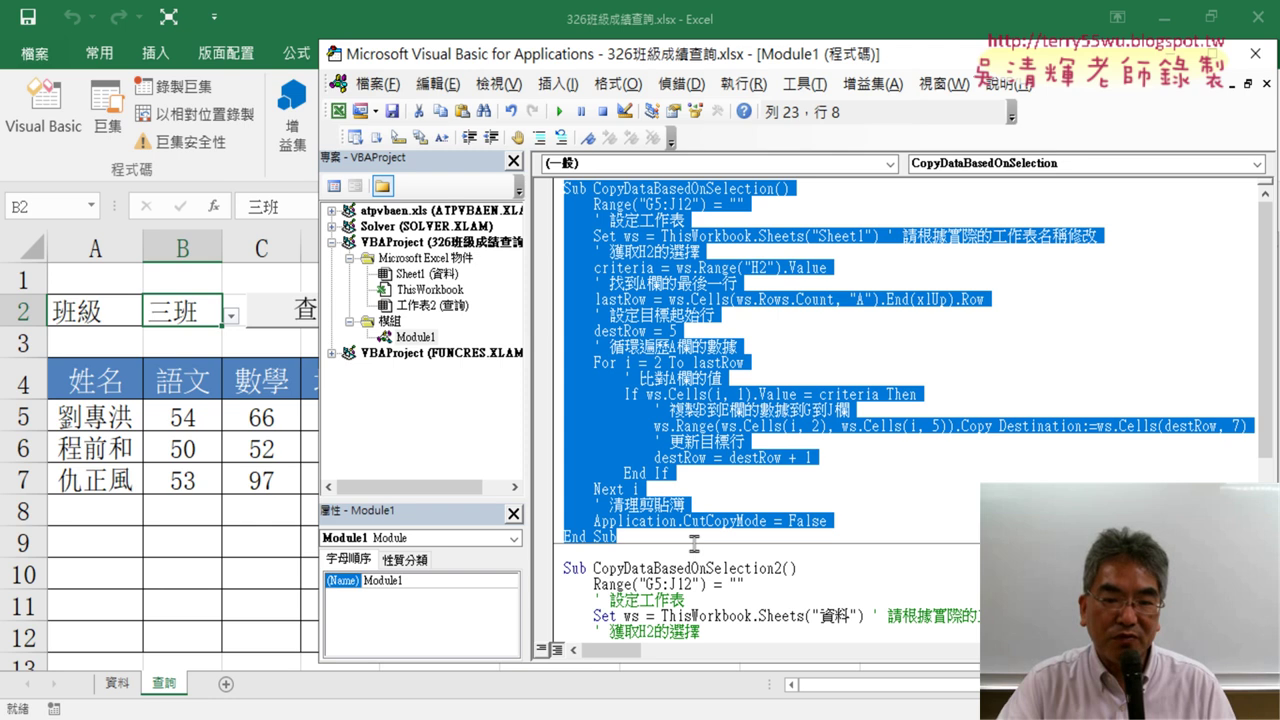
# Scroll to CopyDataBasedOnSelection2 and highlight its '2' suffix and the 資料 sheet name.
pyautogui.scroll(-4, 694, 542)
pyautogui.scroll(-2, 783, 333)
pyautogui.moveTo(775, 284); pyautogui.dragTo(785, 284)
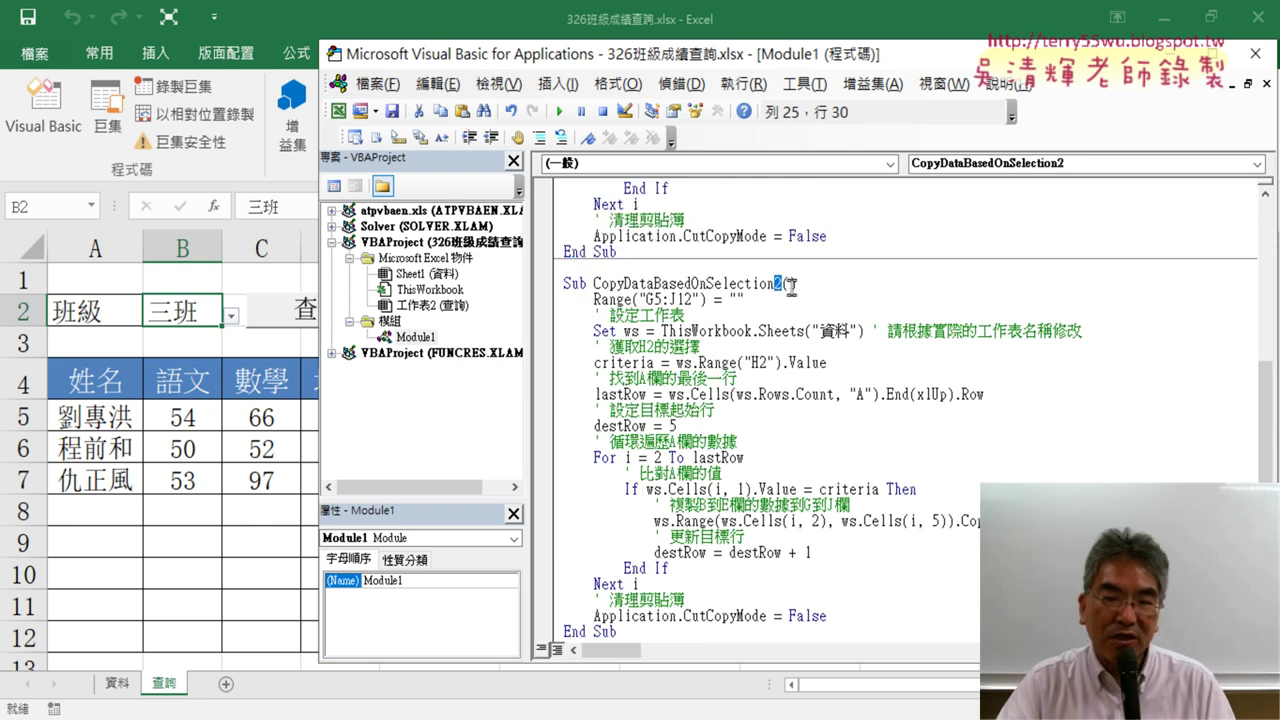
pyautogui.scroll(-1, 959, 298)
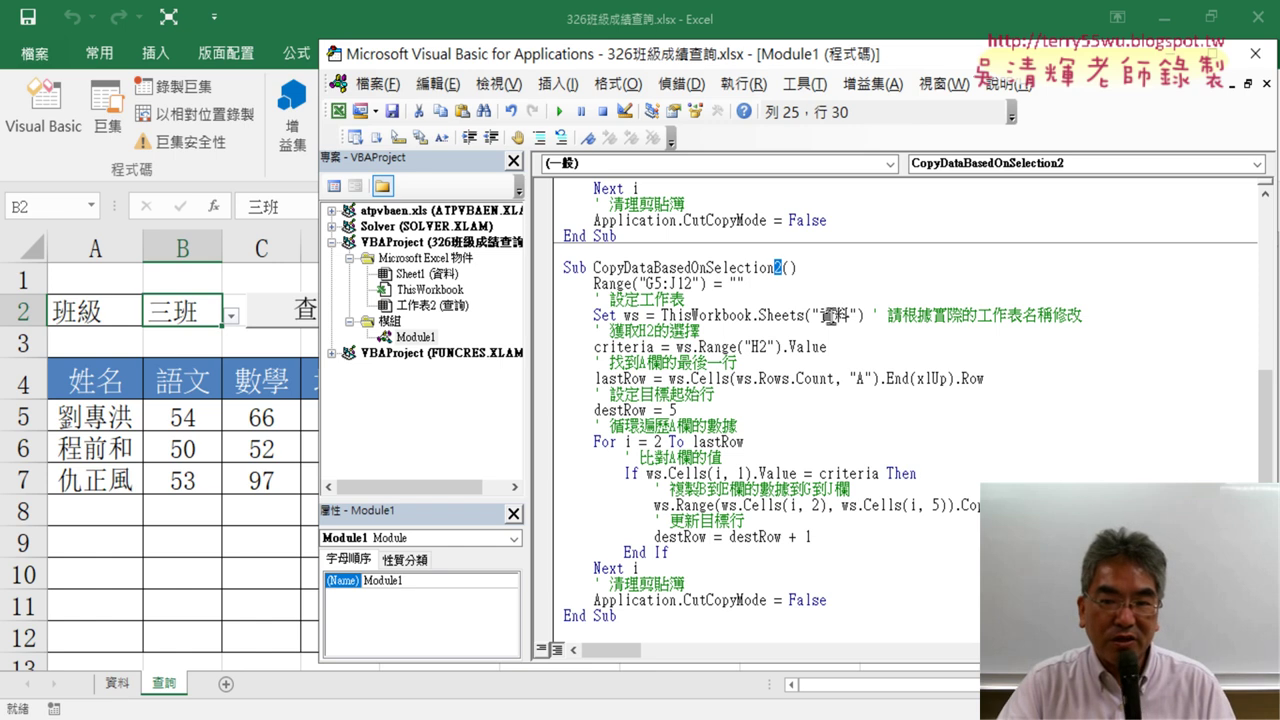
pyautogui.moveTo(820, 316); pyautogui.dragTo(851, 316)
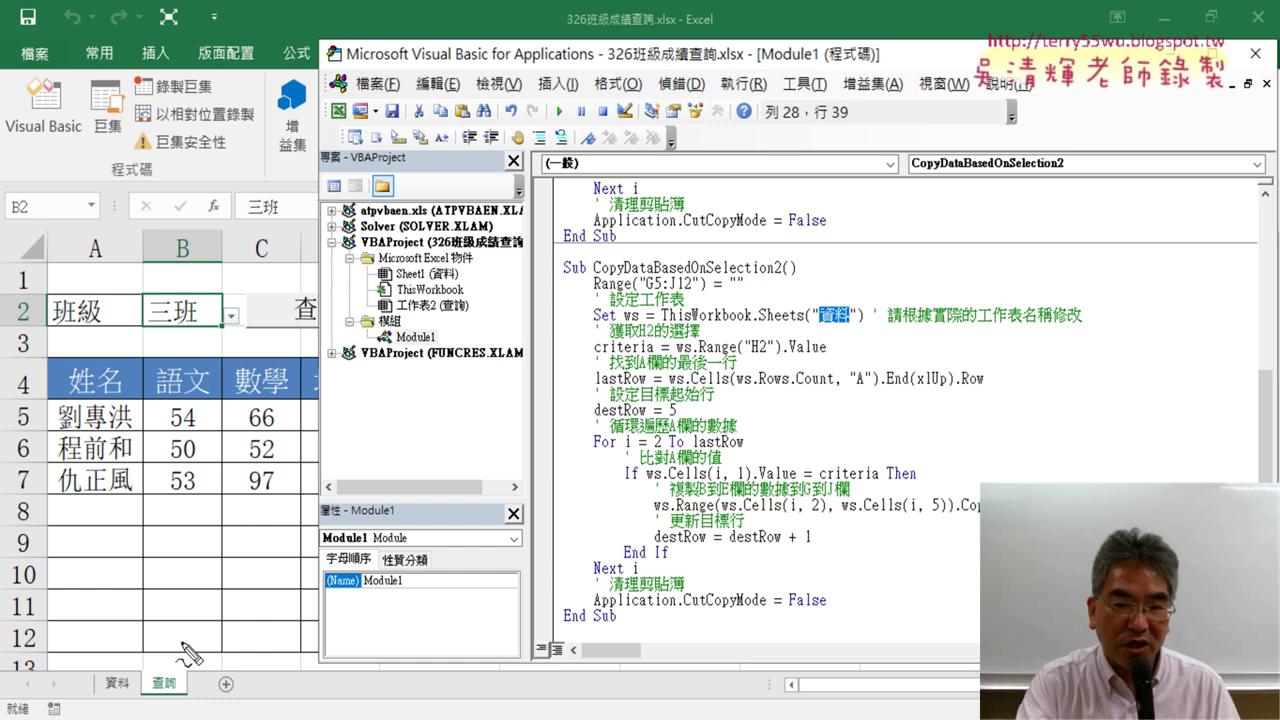
pyautogui.moveTo(136, 700); pyautogui.dragTo(146, 676)
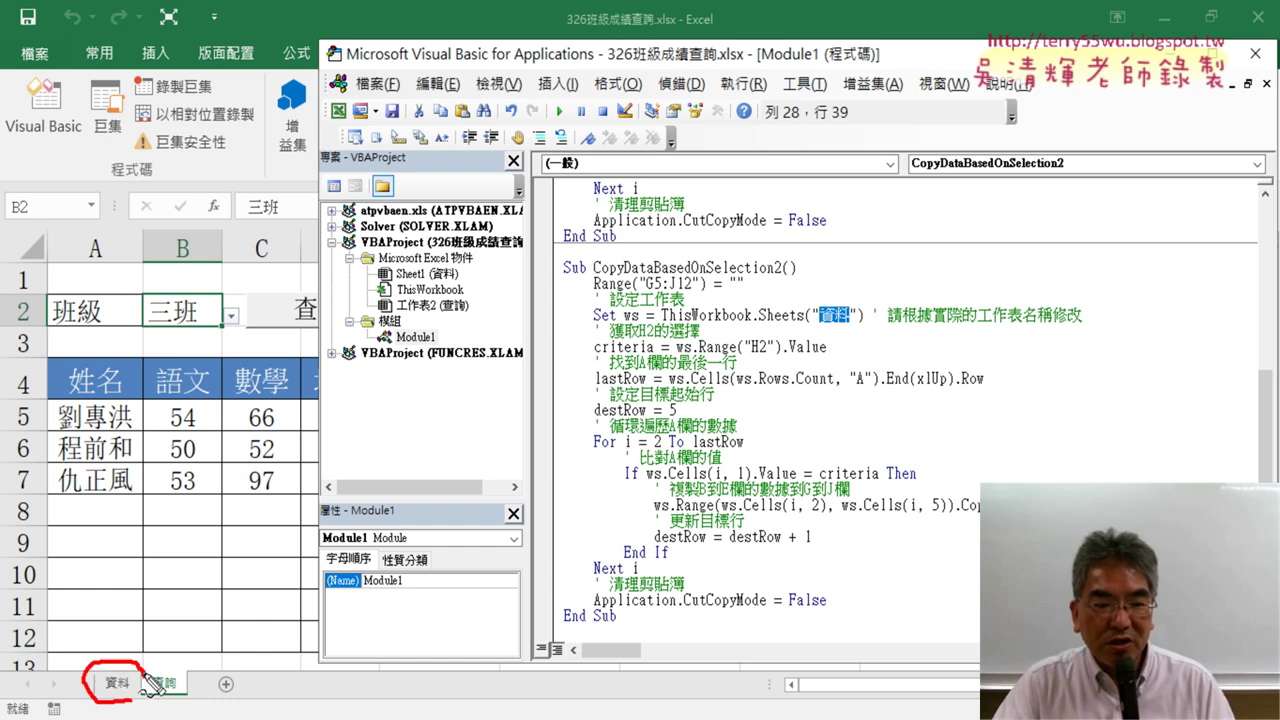
pyautogui.moveTo(818, 324); pyautogui.dragTo(852, 324)
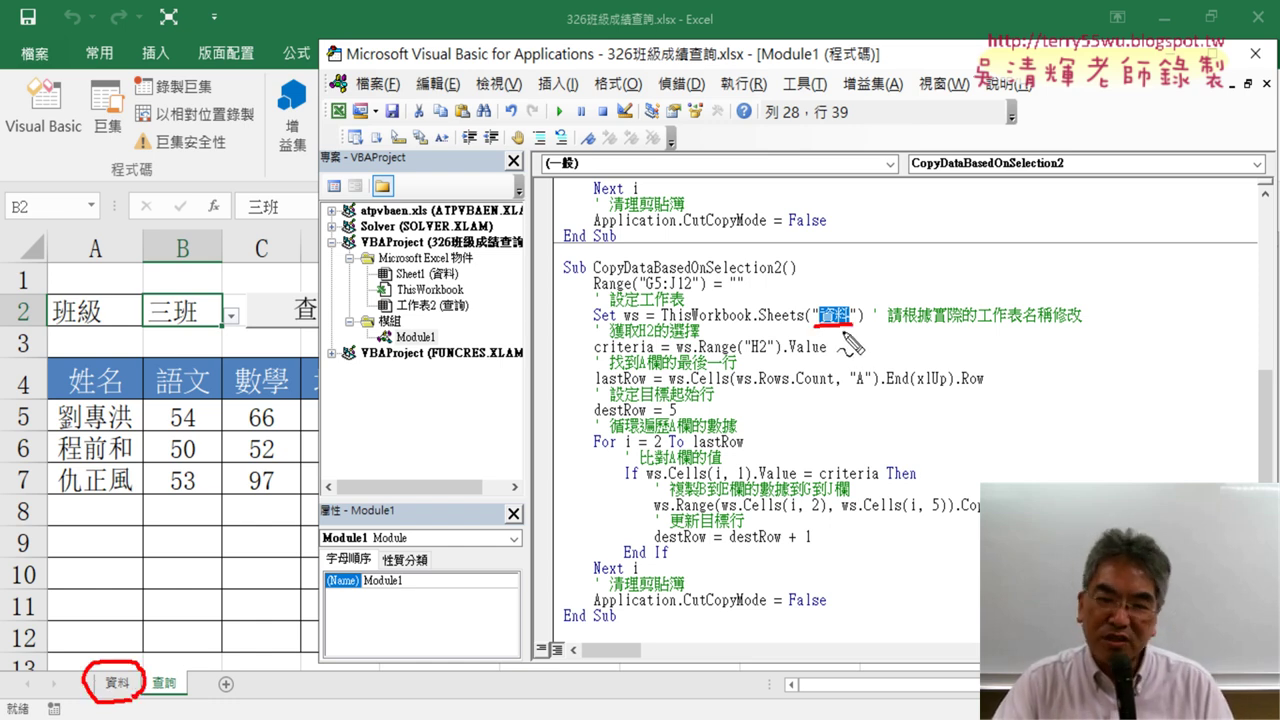
pyautogui.moveTo(122, 655)
pyautogui.mouseDown()
pyautogui.moveTo(588, 317)
pyautogui.moveTo(574, 331)
pyautogui.mouseUp()
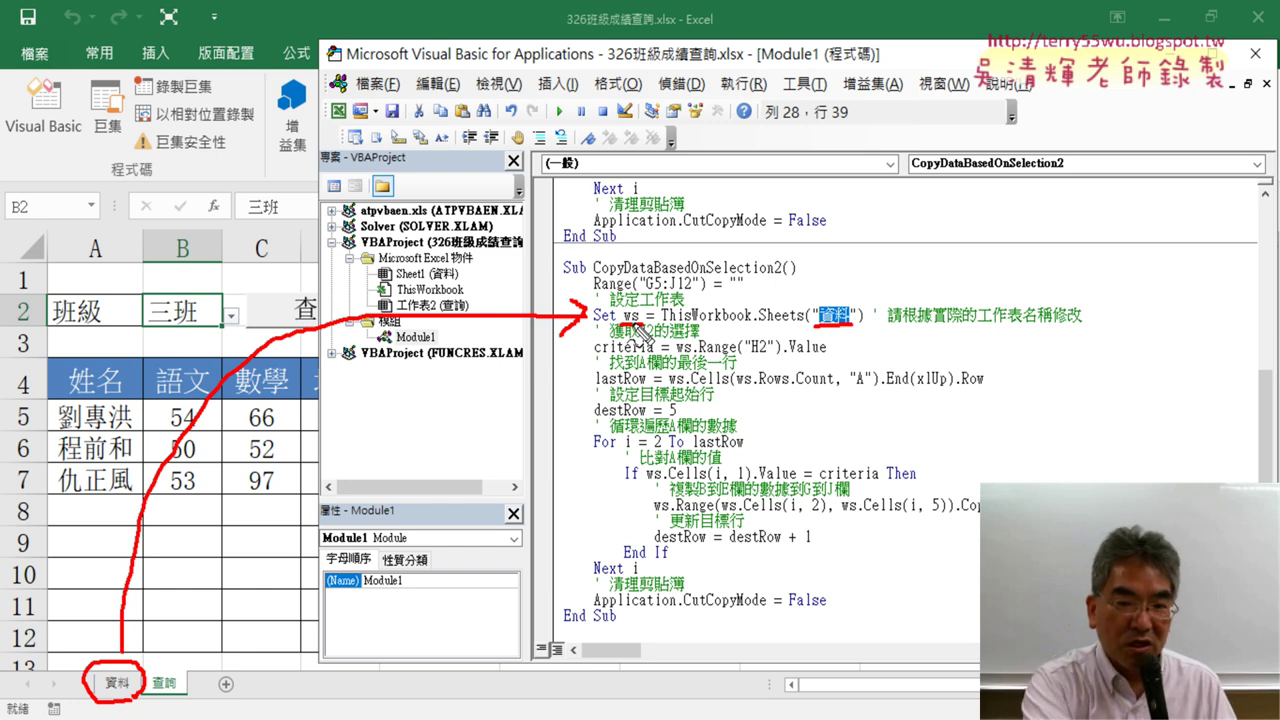
pyautogui.press('Escape')
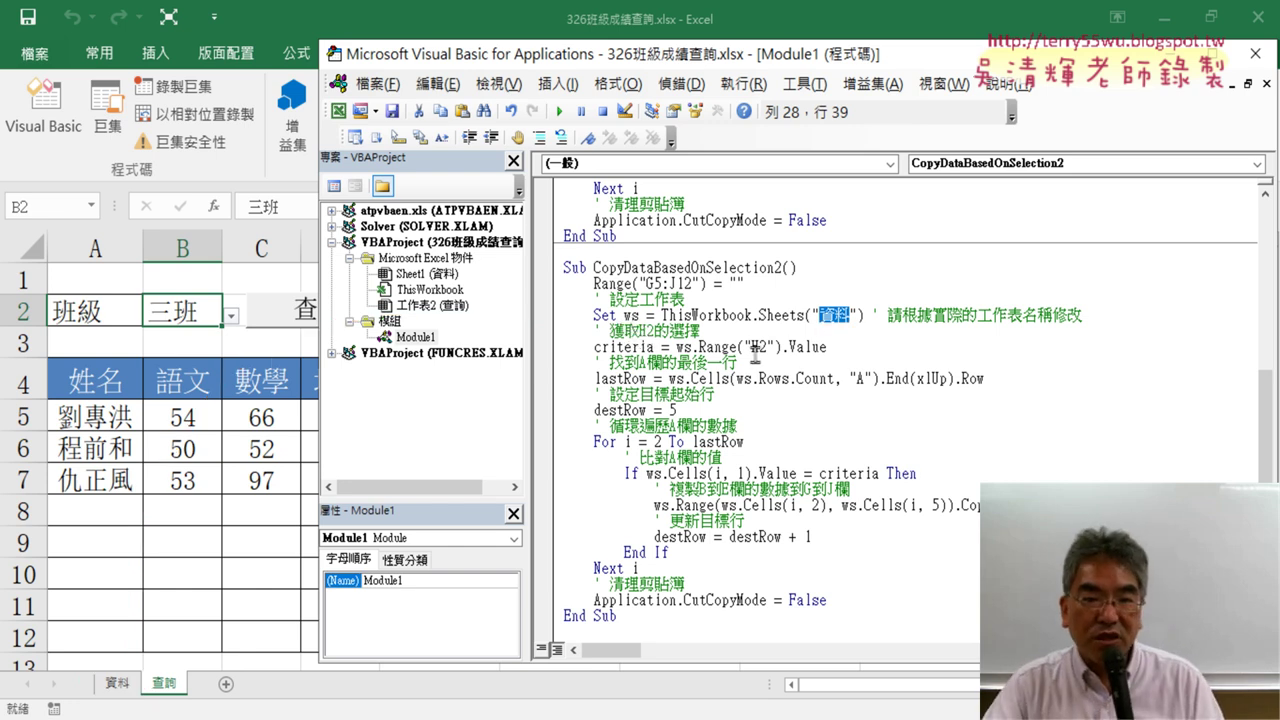
# Move the code window aside and mark ws., H2 on the criteria line and 三班 in B2.
pyautogui.moveTo(859, 54); pyautogui.dragTo(963, 52)
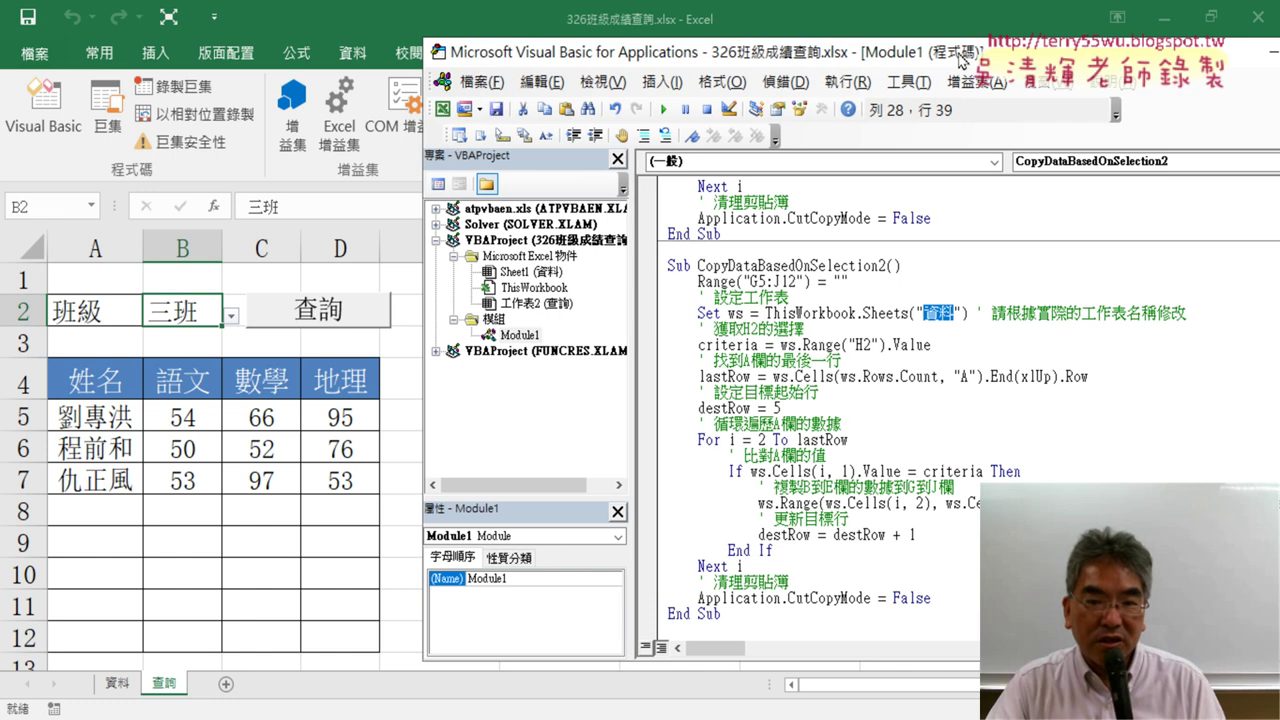
pyautogui.moveTo(781, 345); pyautogui.dragTo(805, 345)
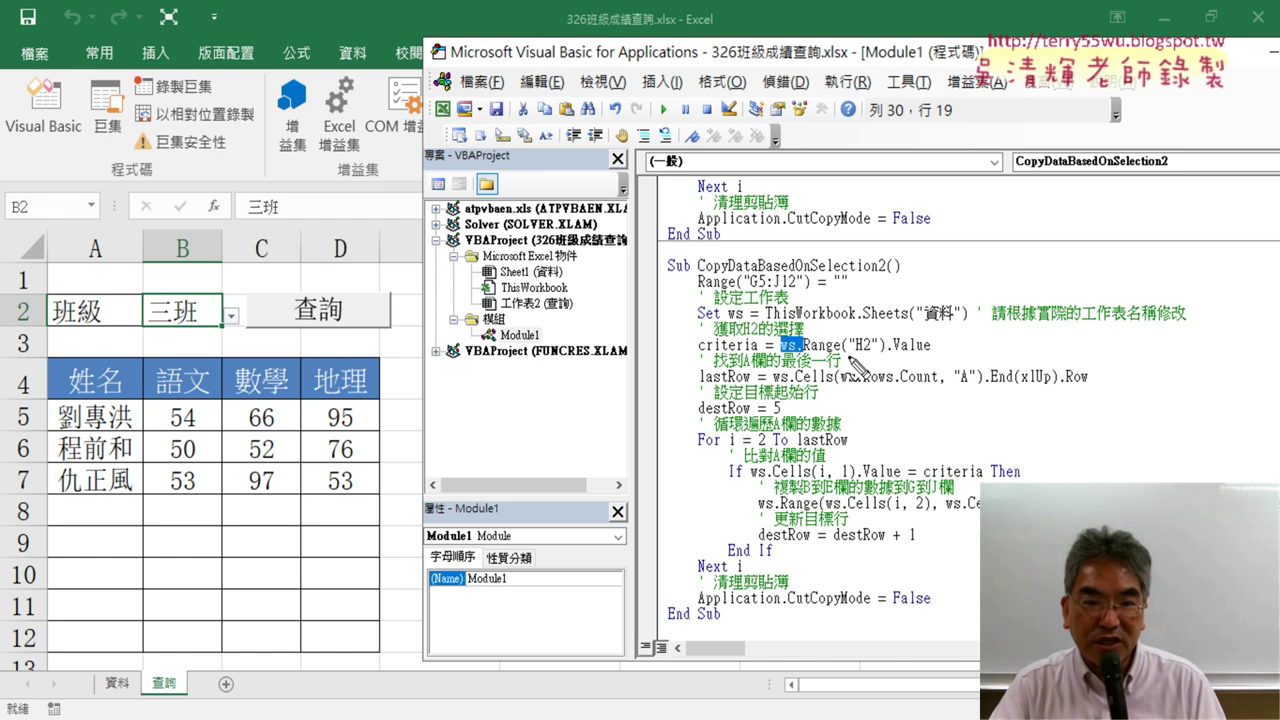
pyautogui.moveTo(850, 353); pyautogui.dragTo(869, 353)
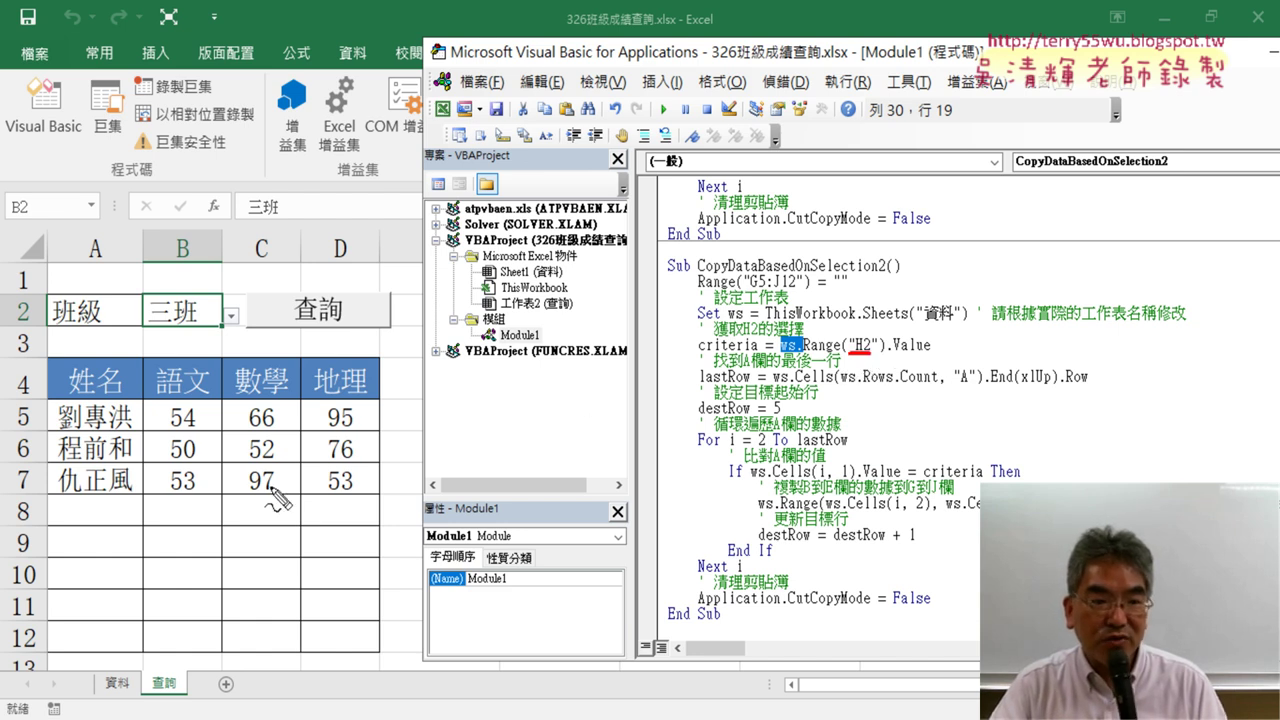
pyautogui.moveTo(228, 328)
pyautogui.mouseDown()
pyautogui.moveTo(161, 328)
pyautogui.moveTo(228, 330)
pyautogui.mouseUp()
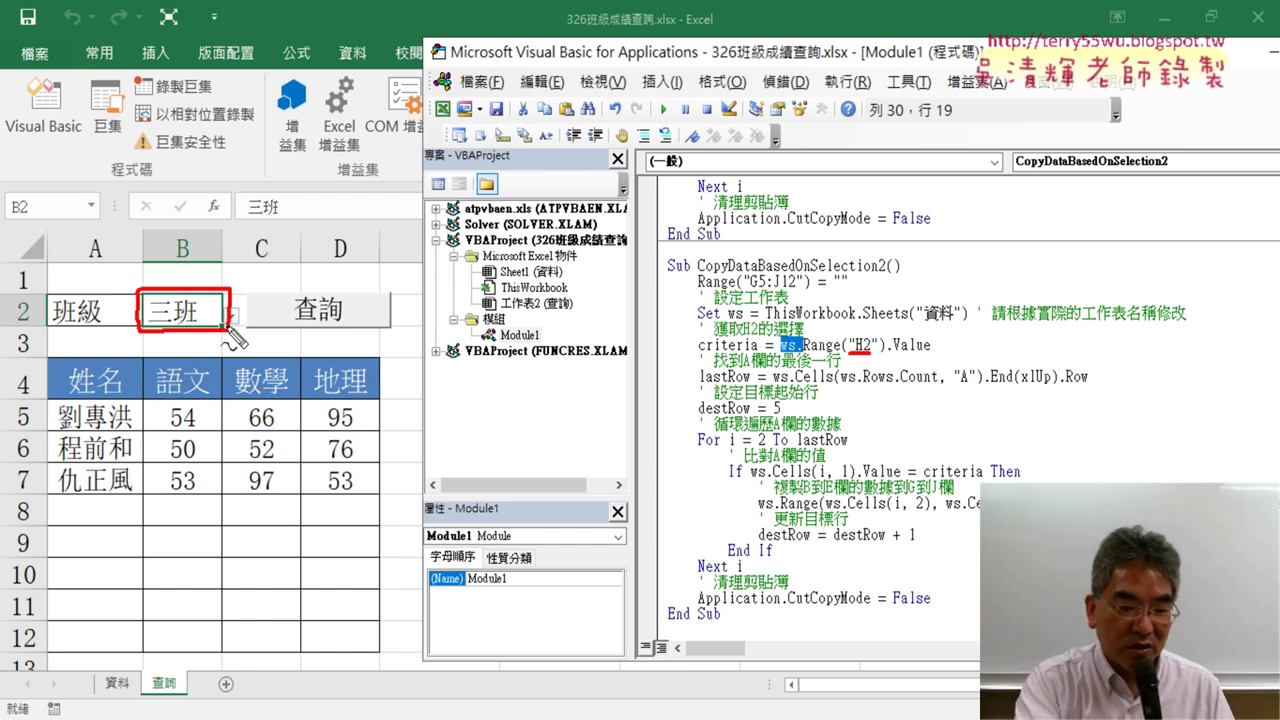
pyautogui.press('Escape')
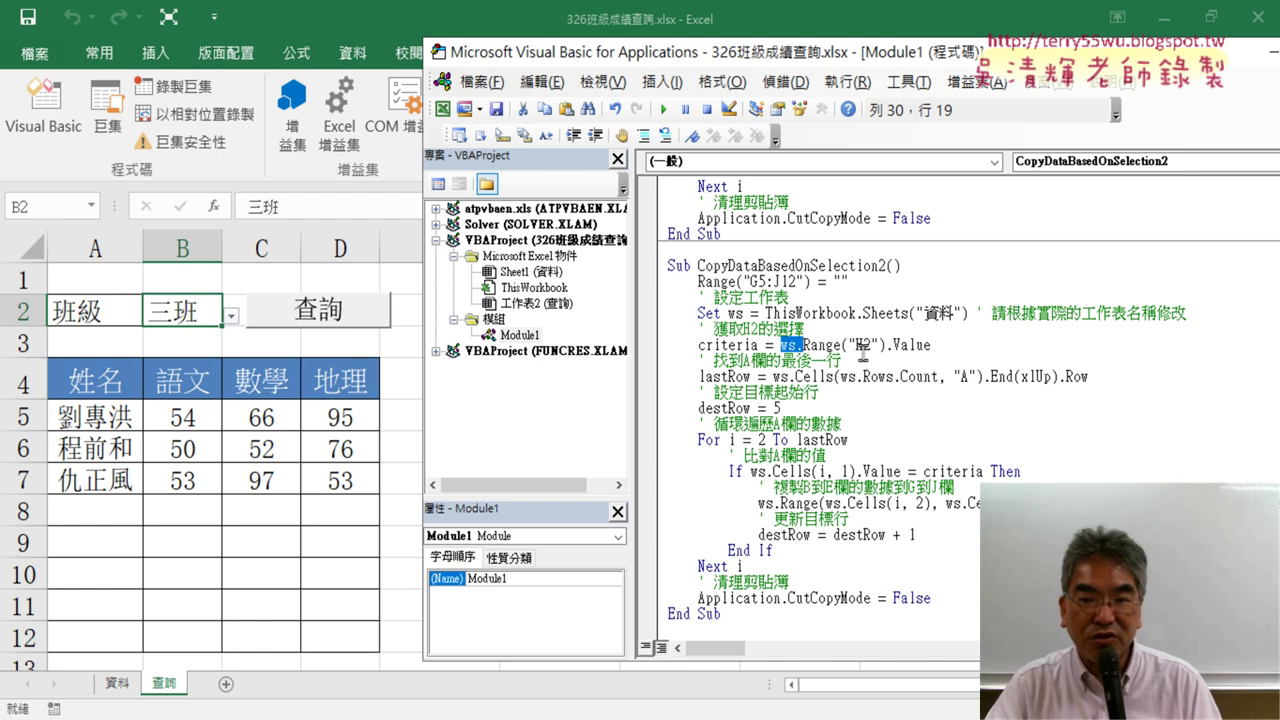
# Change Range("H2") to Range("B2") and delete the ws. prefix on the criteria line.
pyautogui.moveTo(856, 345); pyautogui.dragTo(866, 345)
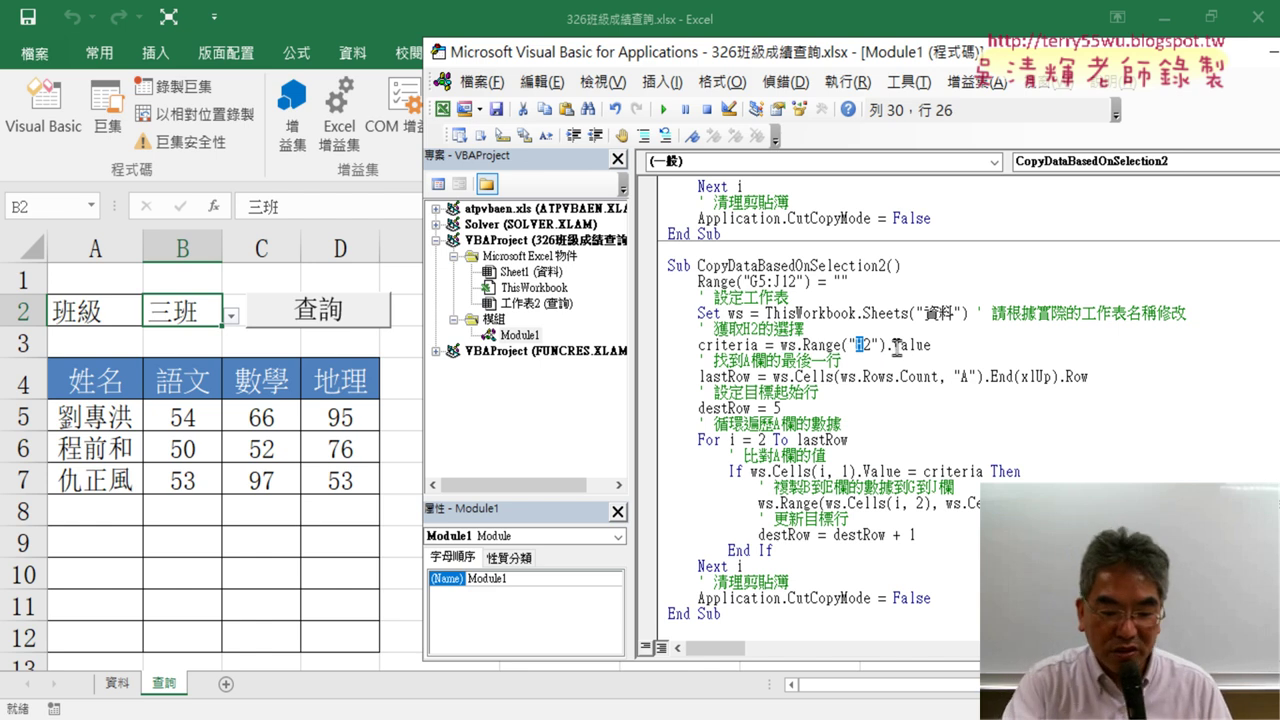
pyautogui.write('B')
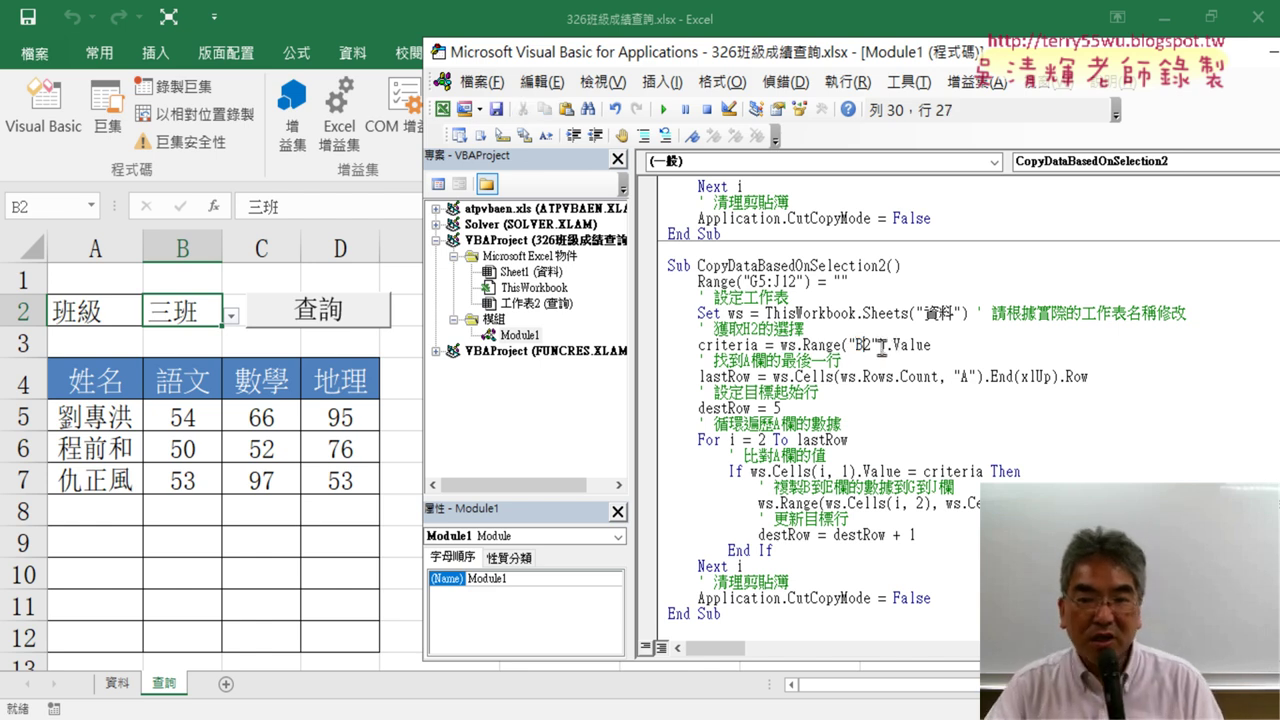
pyautogui.moveTo(804, 345); pyautogui.dragTo(785, 345)
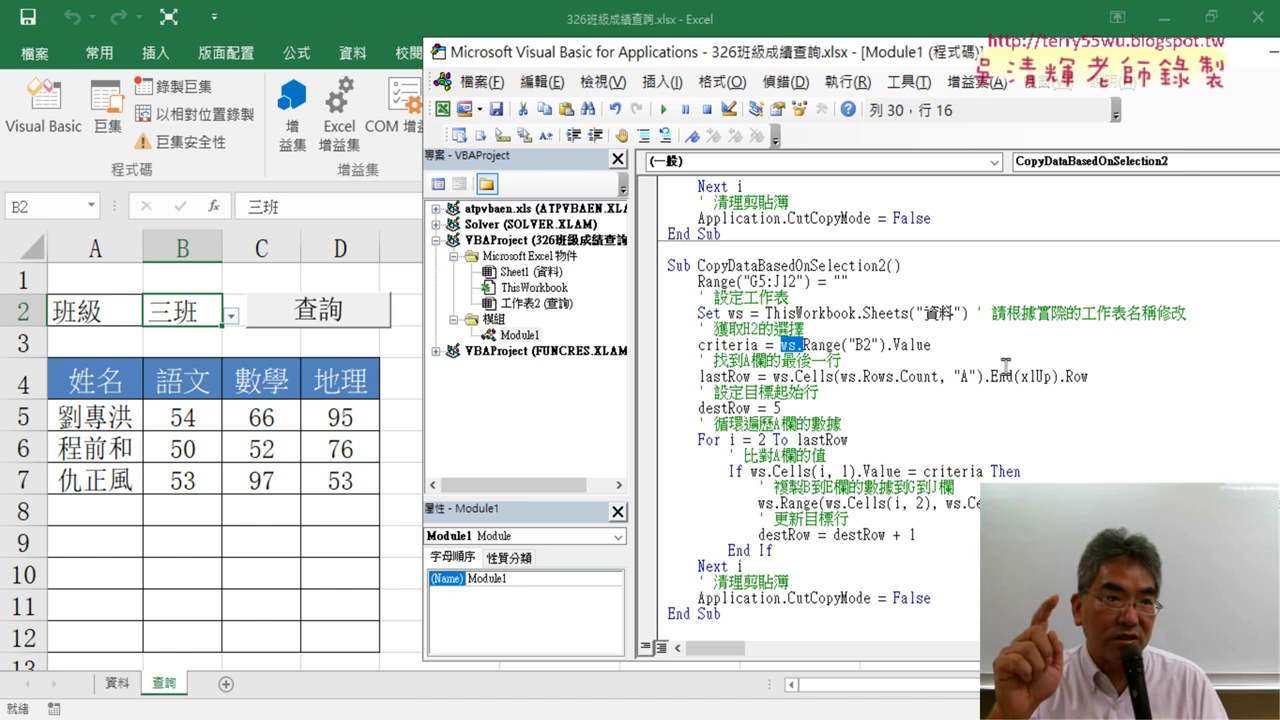
pyautogui.press('Delete')
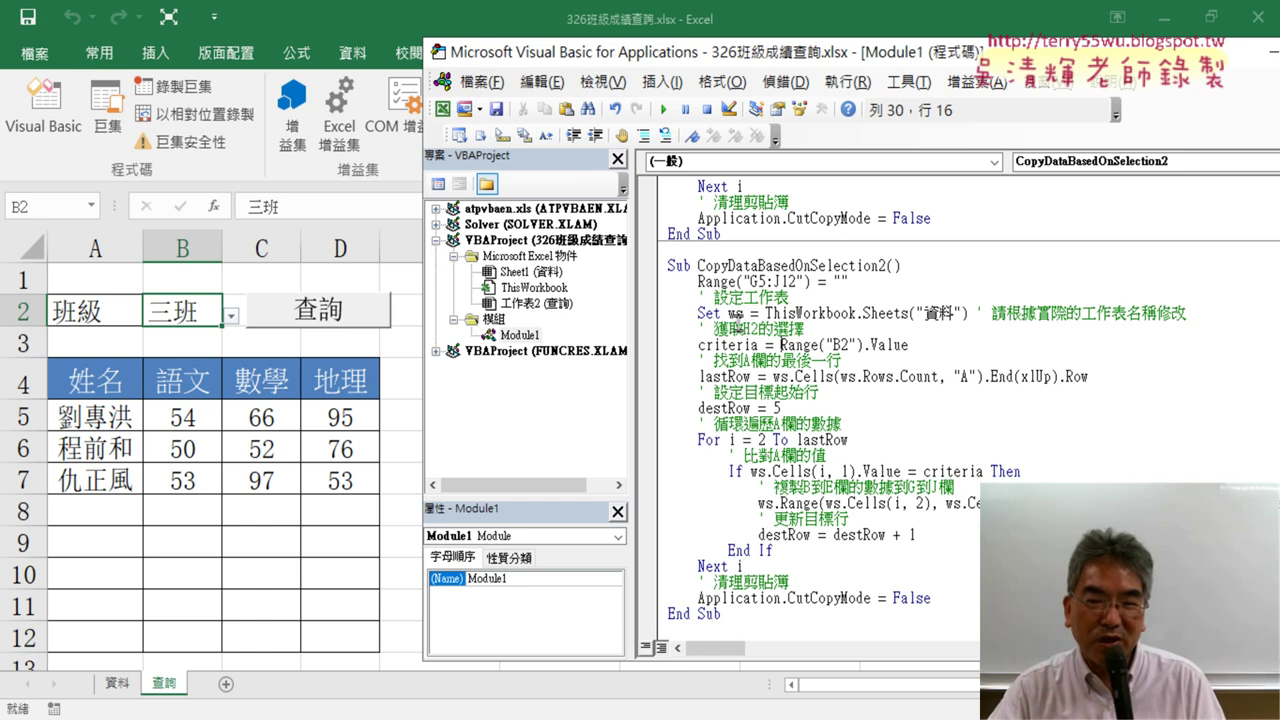
# Add a line Set ws2 = ThisWorkbook.Sheets("查詢") by copying and editing the Set ws line.
pyautogui.click(1224, 317)
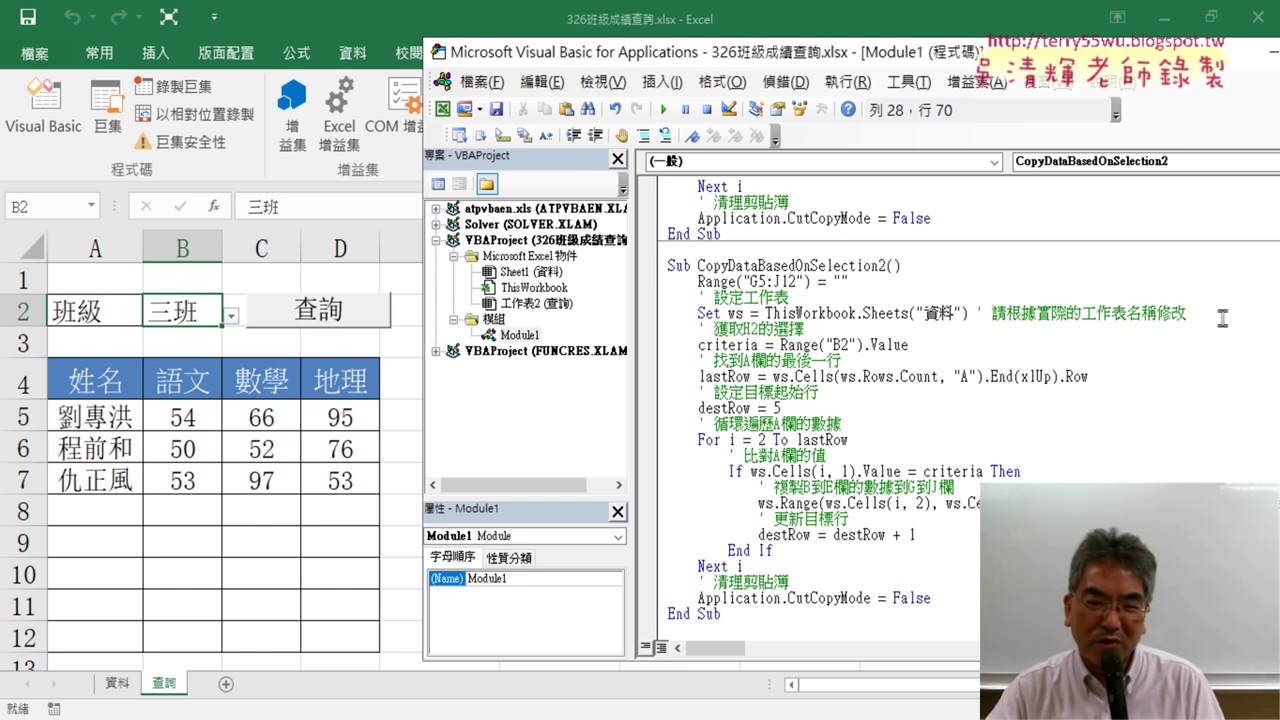
pyautogui.press('Return')
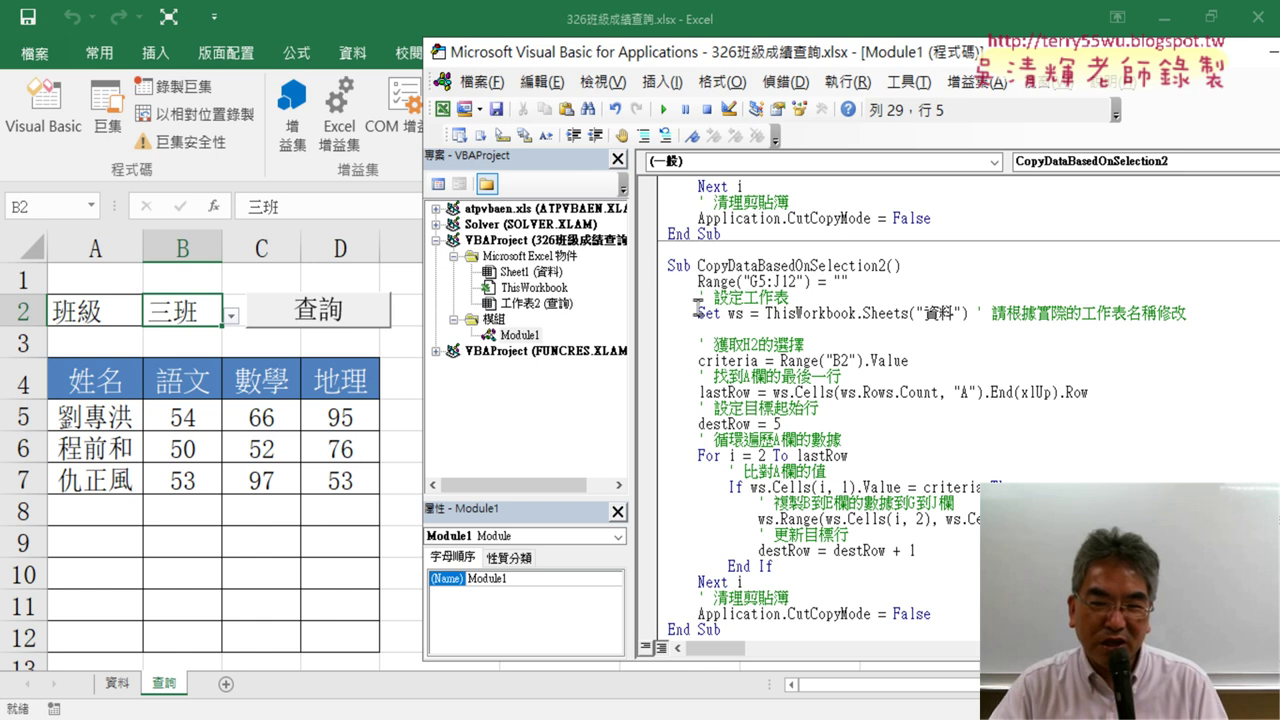
pyautogui.moveTo(697, 313); pyautogui.dragTo(968, 313)
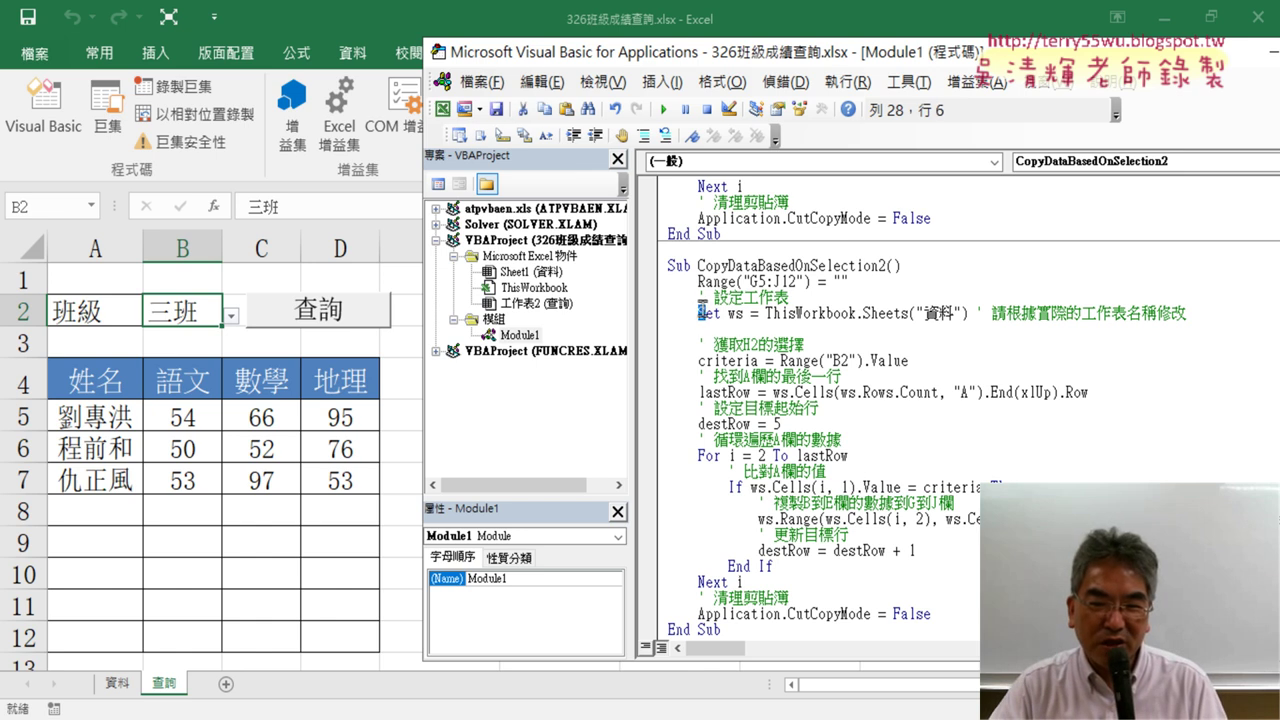
pyautogui.hotkey('ctrl', 'c')
pyautogui.click(850, 328)
pyautogui.hotkey('ctrl', 'v')
pyautogui.click(744, 328)
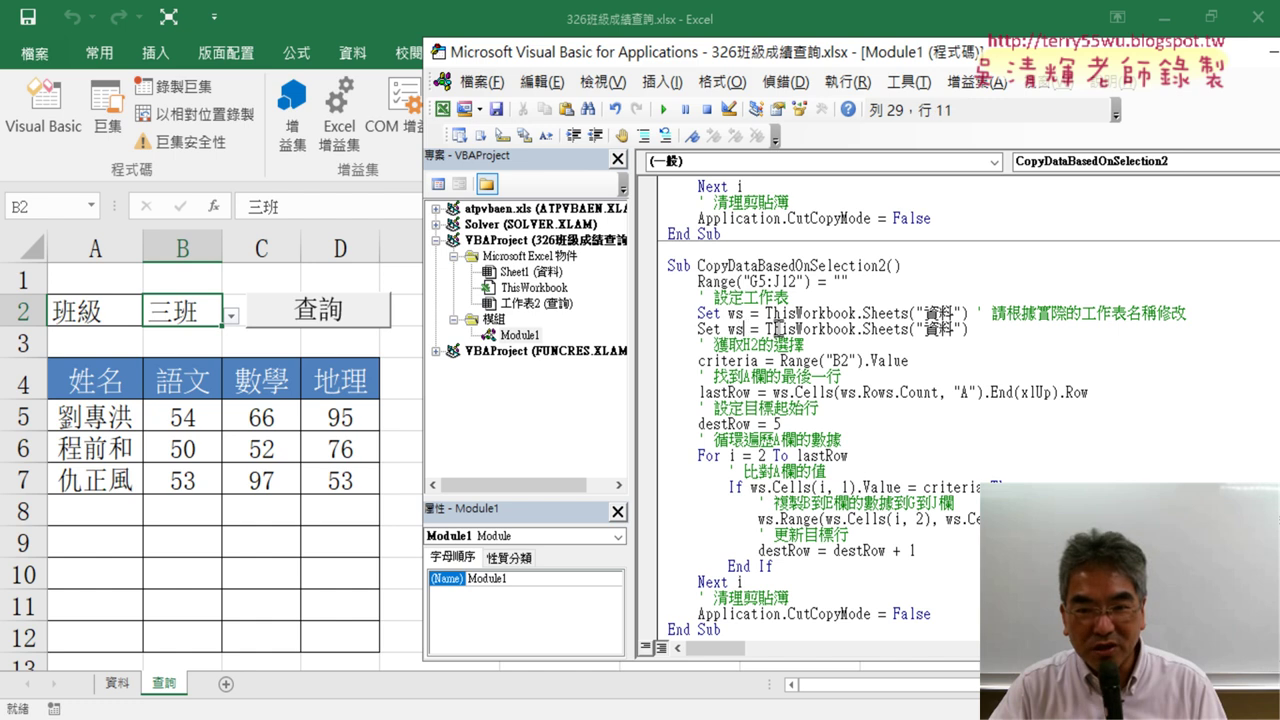
pyautogui.write('2')
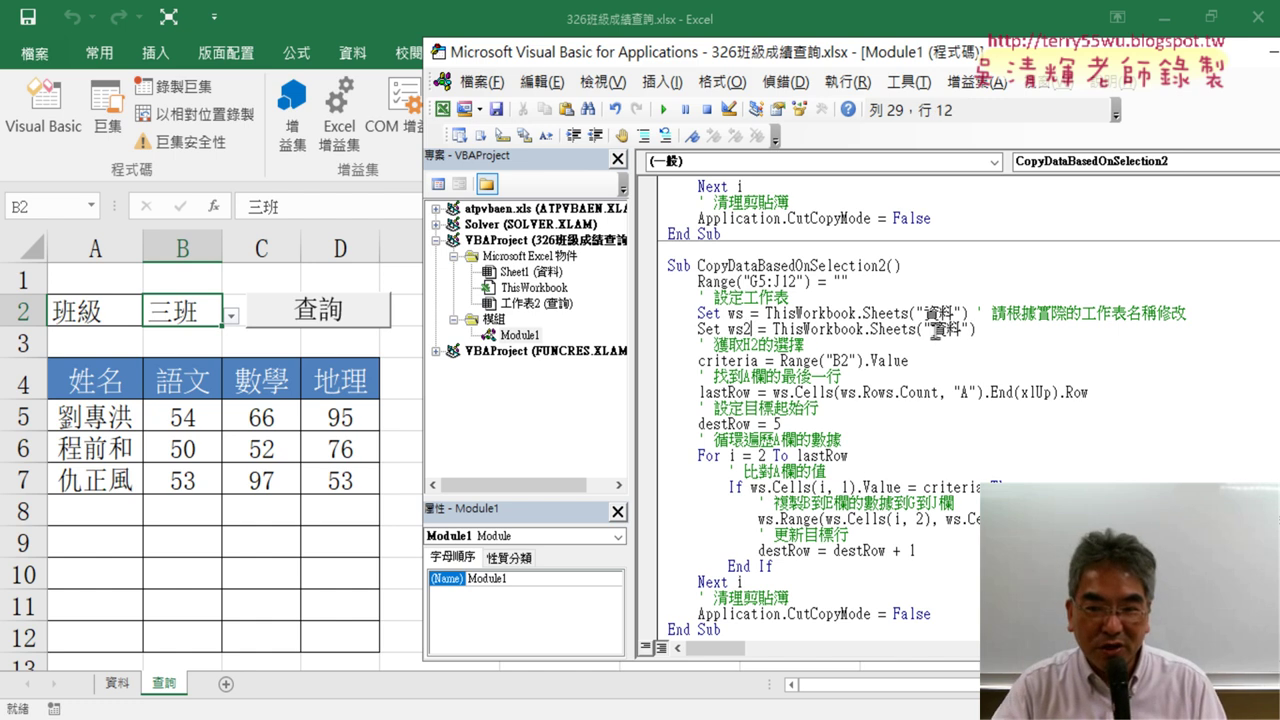
pyautogui.moveTo(934, 331); pyautogui.dragTo(960, 331)
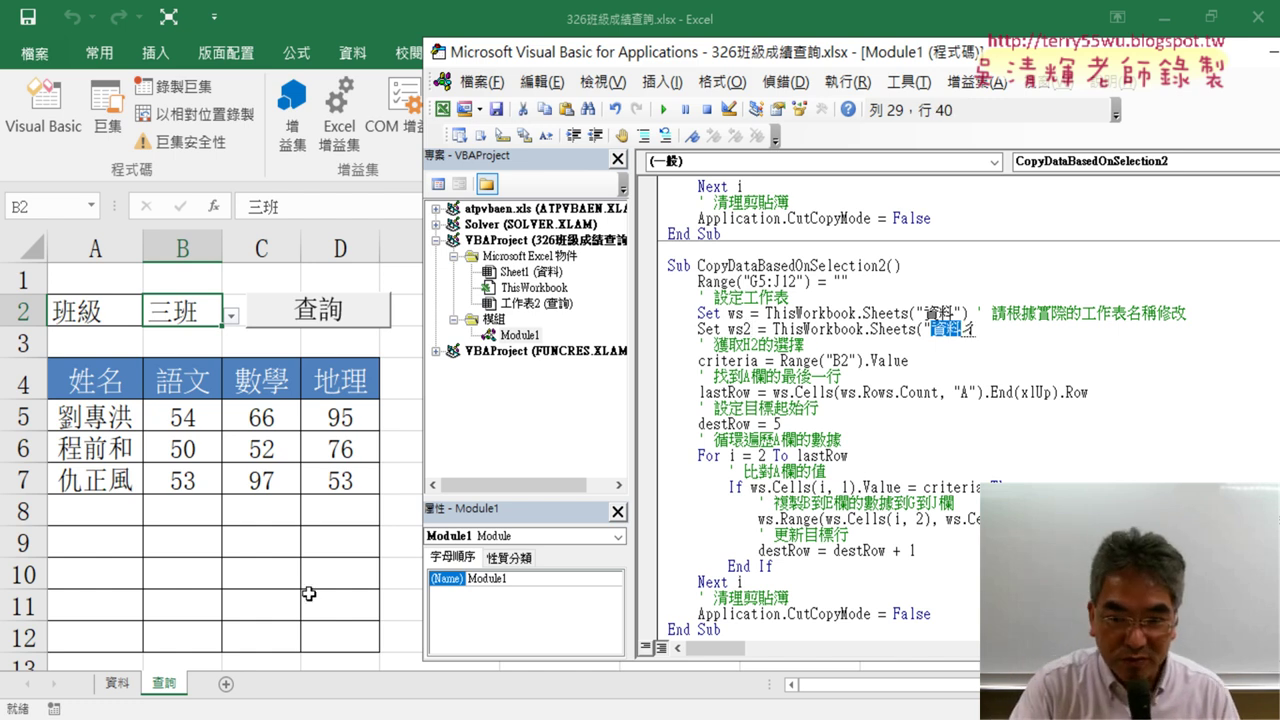
pyautogui.write('查')
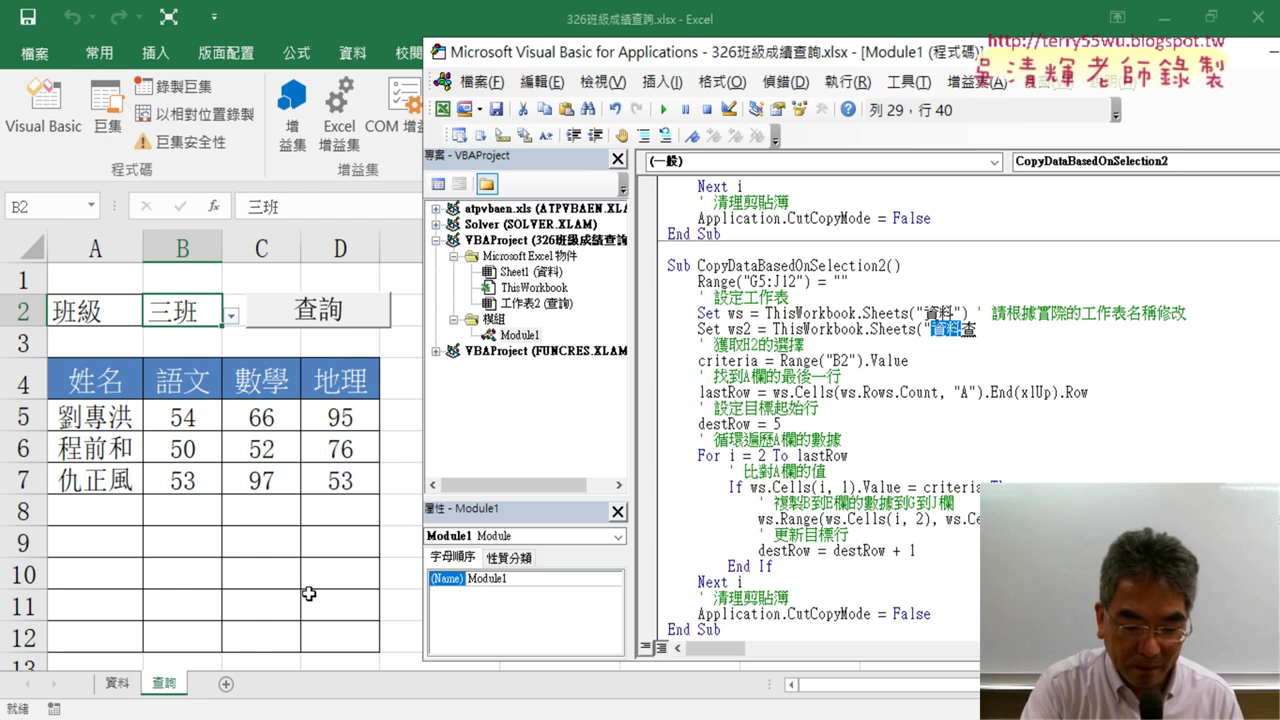
pyautogui.write('詢')
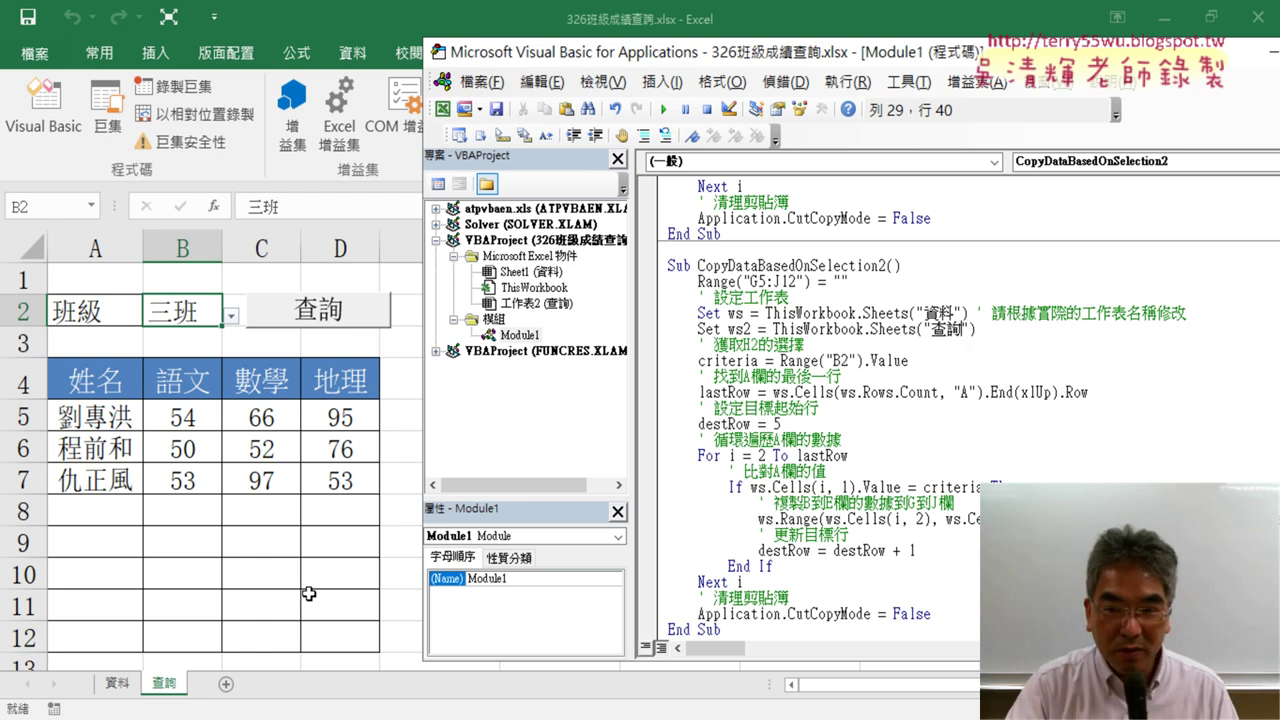
# Make the criteria line read criteria = ws2.Range("B2").Value.
pyautogui.click(781, 360)
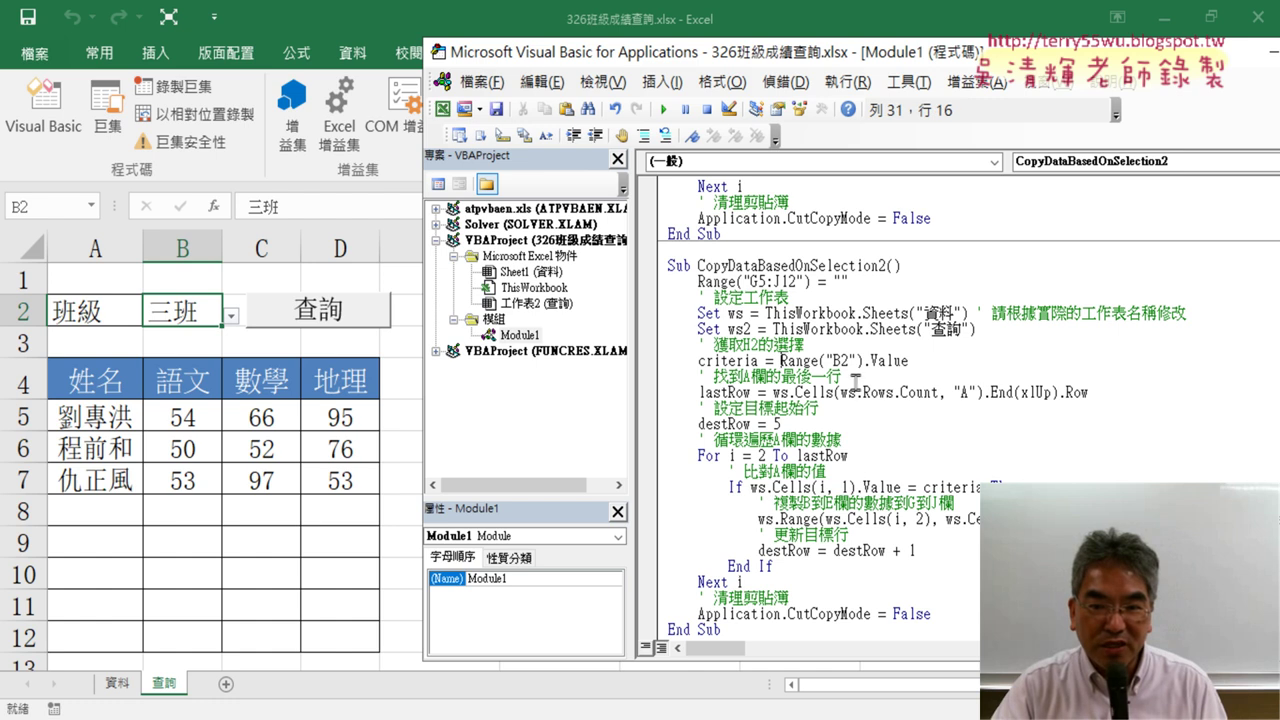
pyautogui.write('2.')
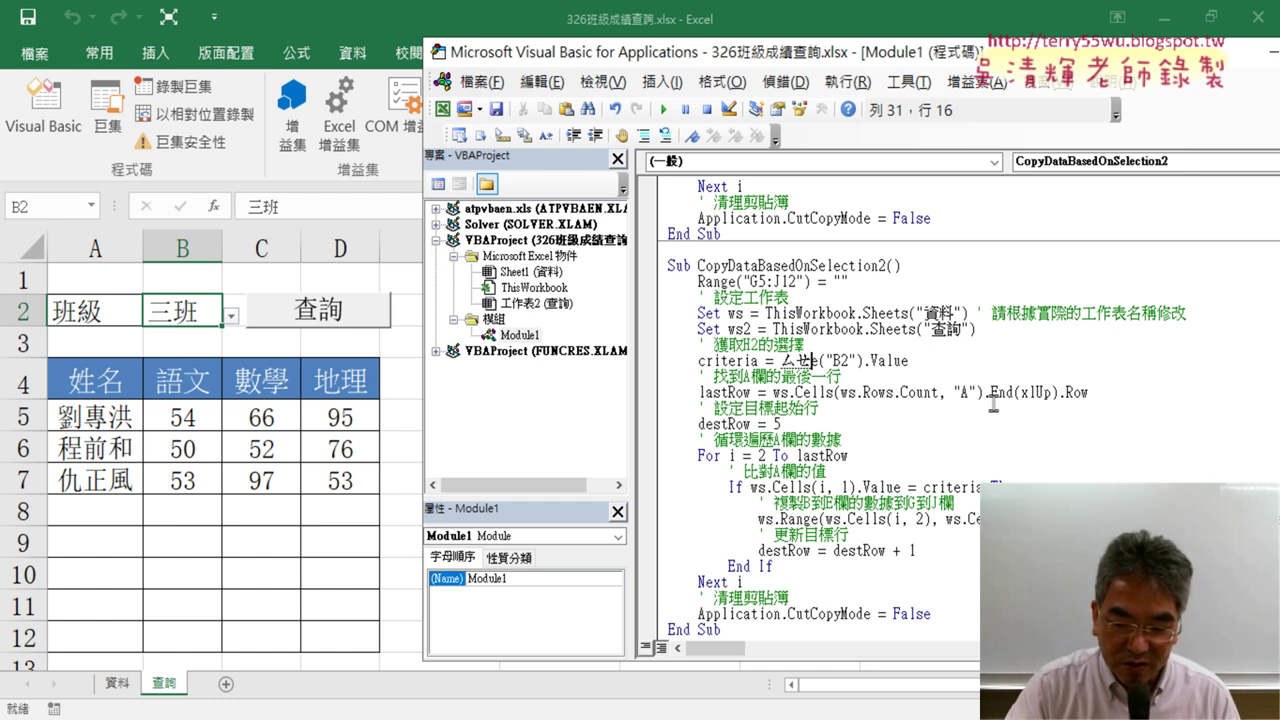
pyautogui.press('Left')
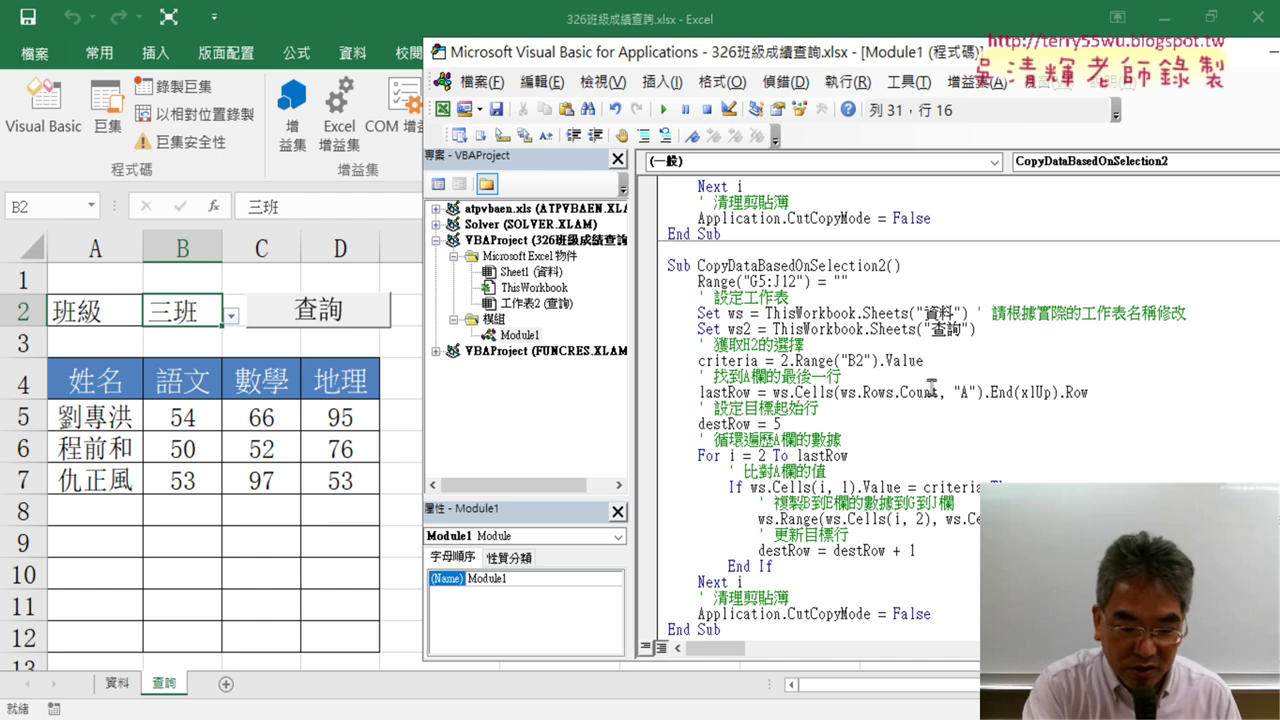
pyautogui.click(783, 360)
pyautogui.write('ws')
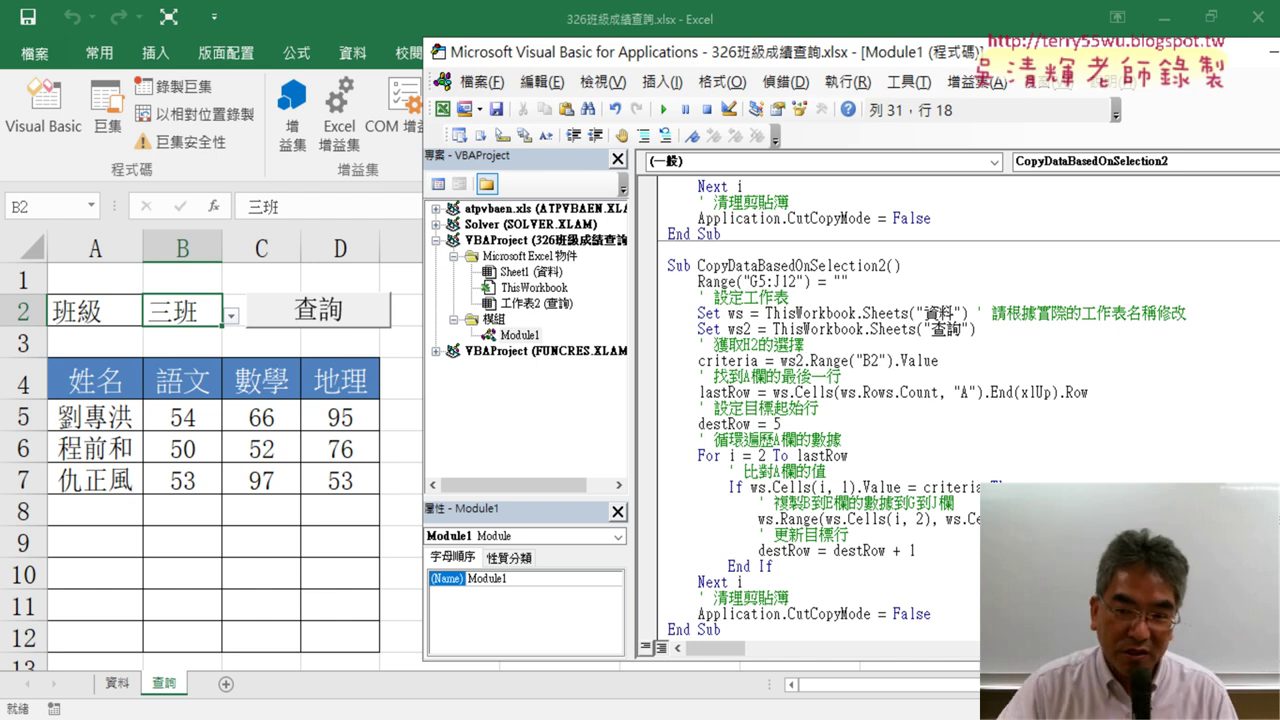
pyautogui.click(962, 360)
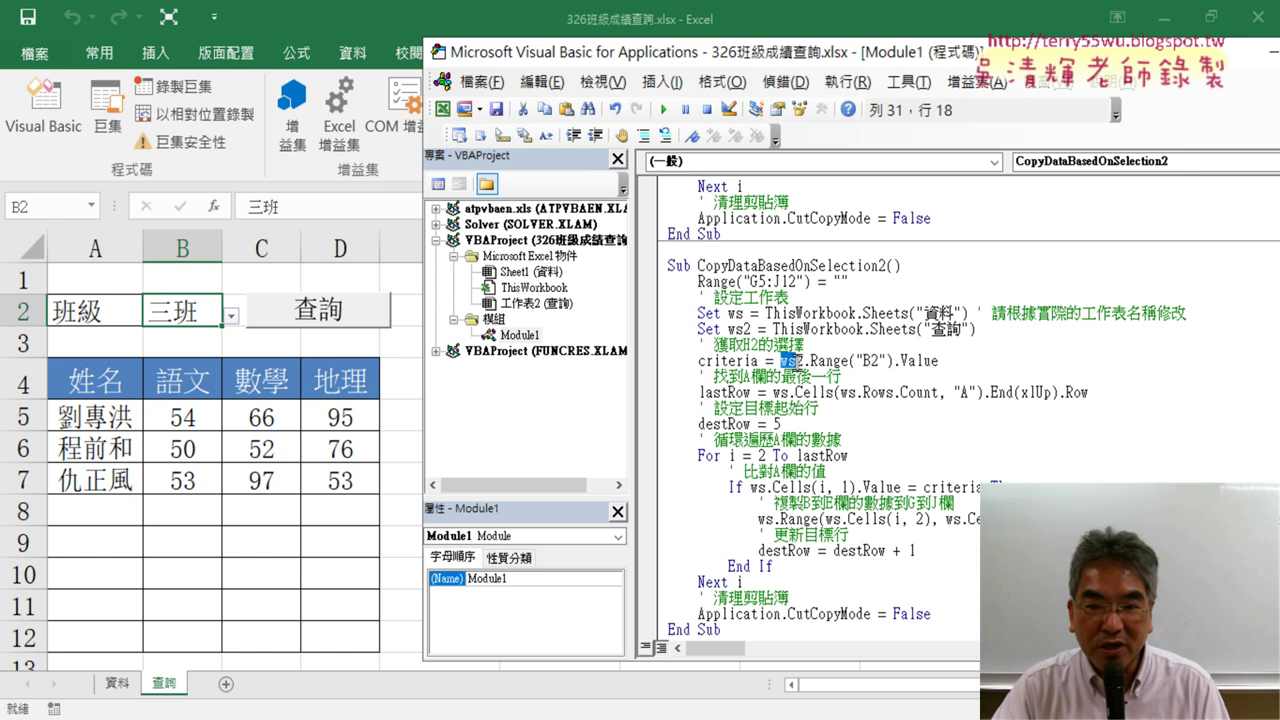
pyautogui.moveTo(781, 360); pyautogui.dragTo(811, 360)
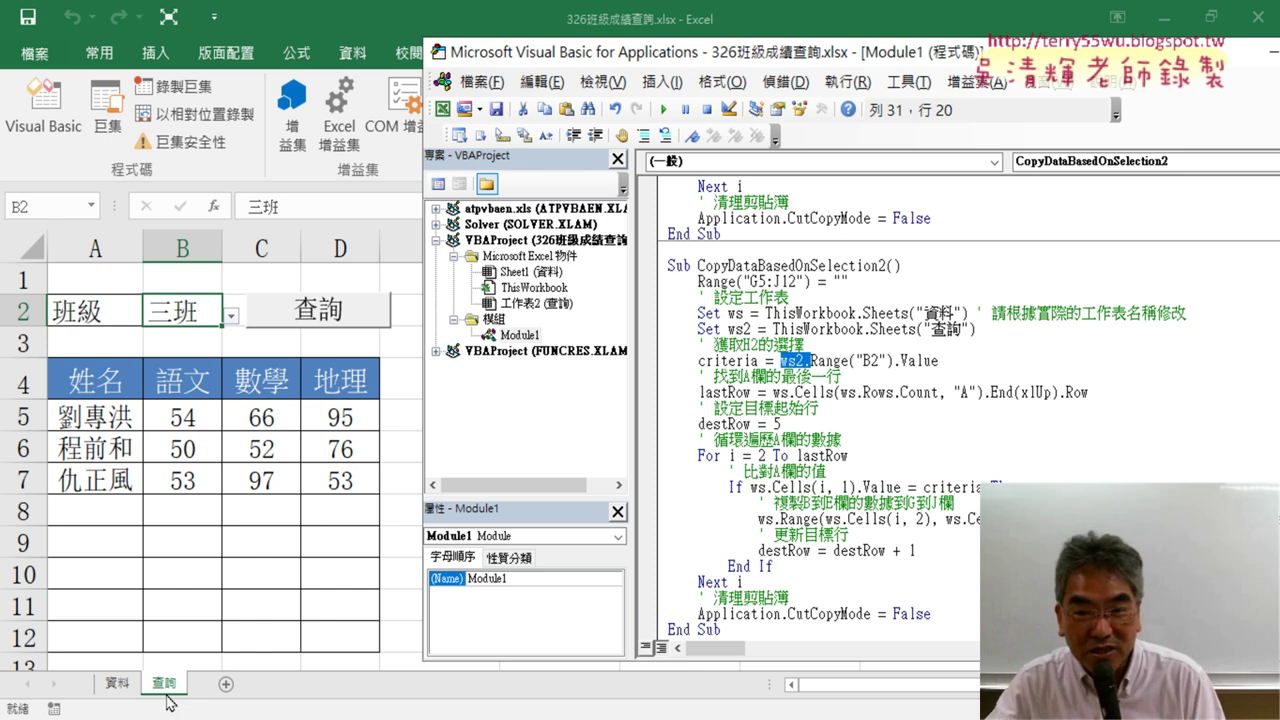
# Delete the Set ws2 line and the ws2. prefix so criteria reads Range("B2").Value.
pyautogui.moveTo(985, 329); pyautogui.dragTo(643, 329)
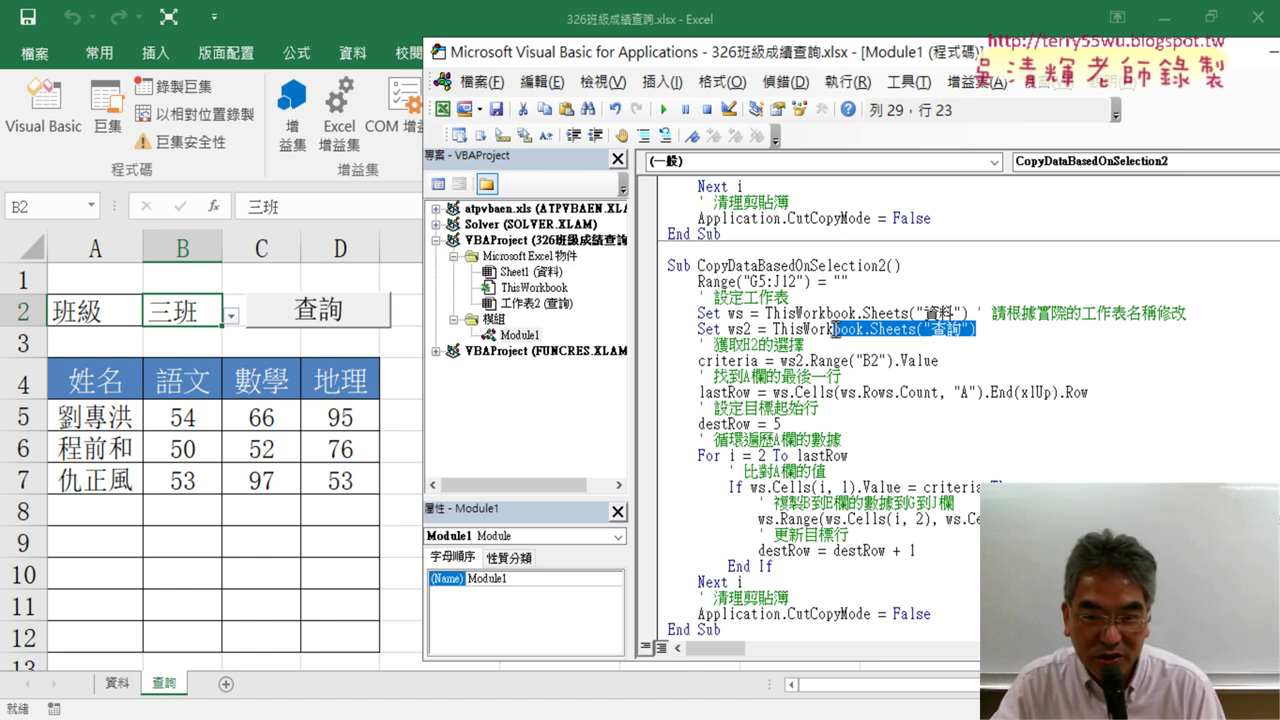
pyautogui.press('Delete')
pyautogui.press('Delete')
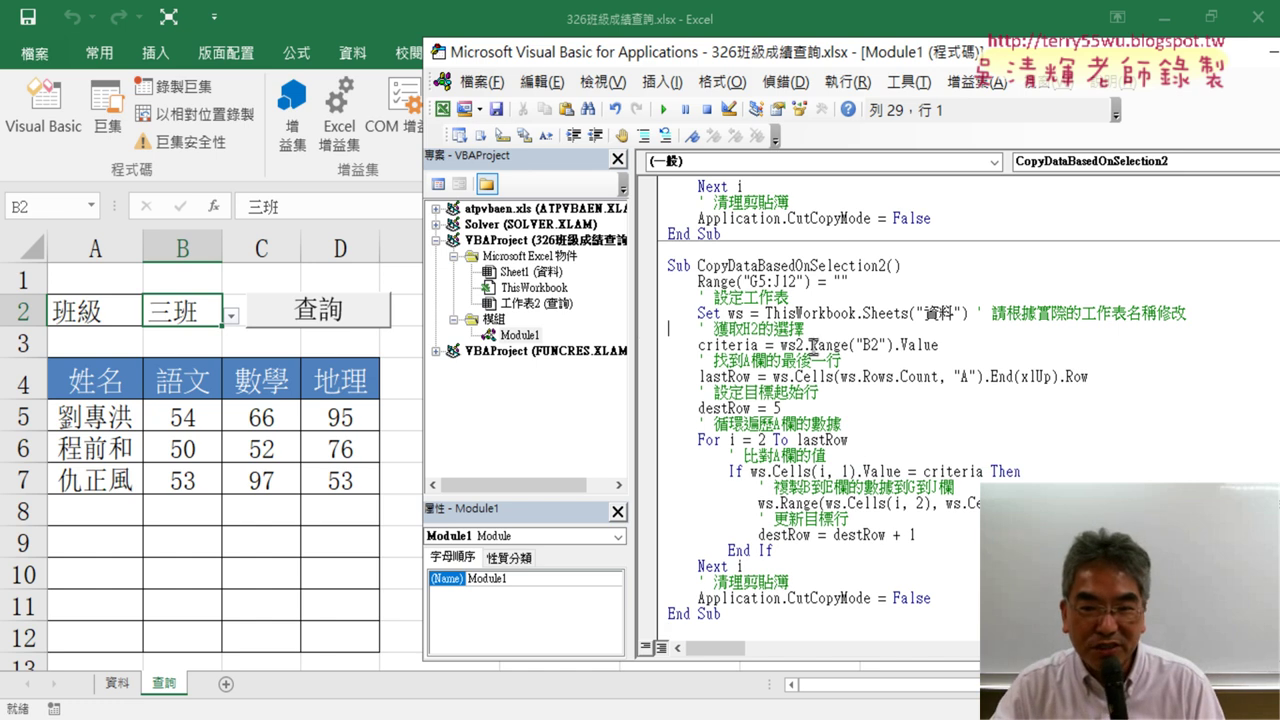
pyautogui.moveTo(812, 345); pyautogui.dragTo(782, 345)
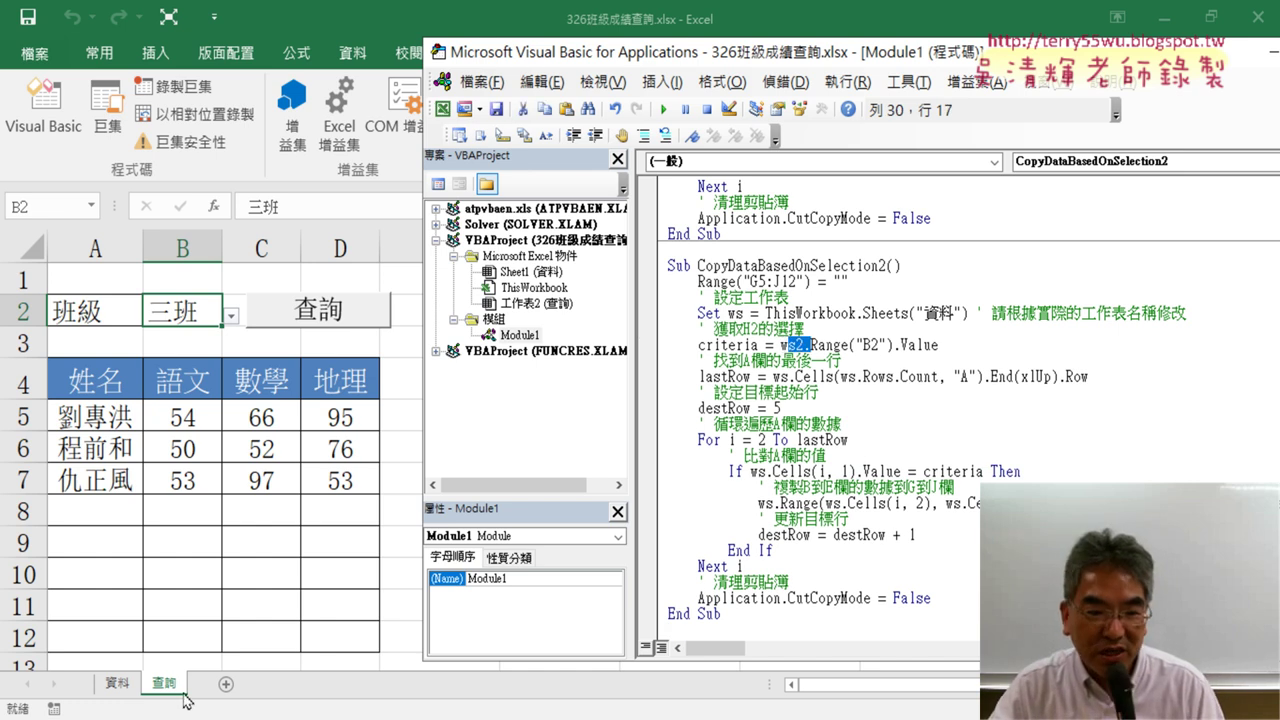
pyautogui.click(838, 345)
pyautogui.keyDown('shift'); pyautogui.click(782, 345); pyautogui.keyUp('shift')
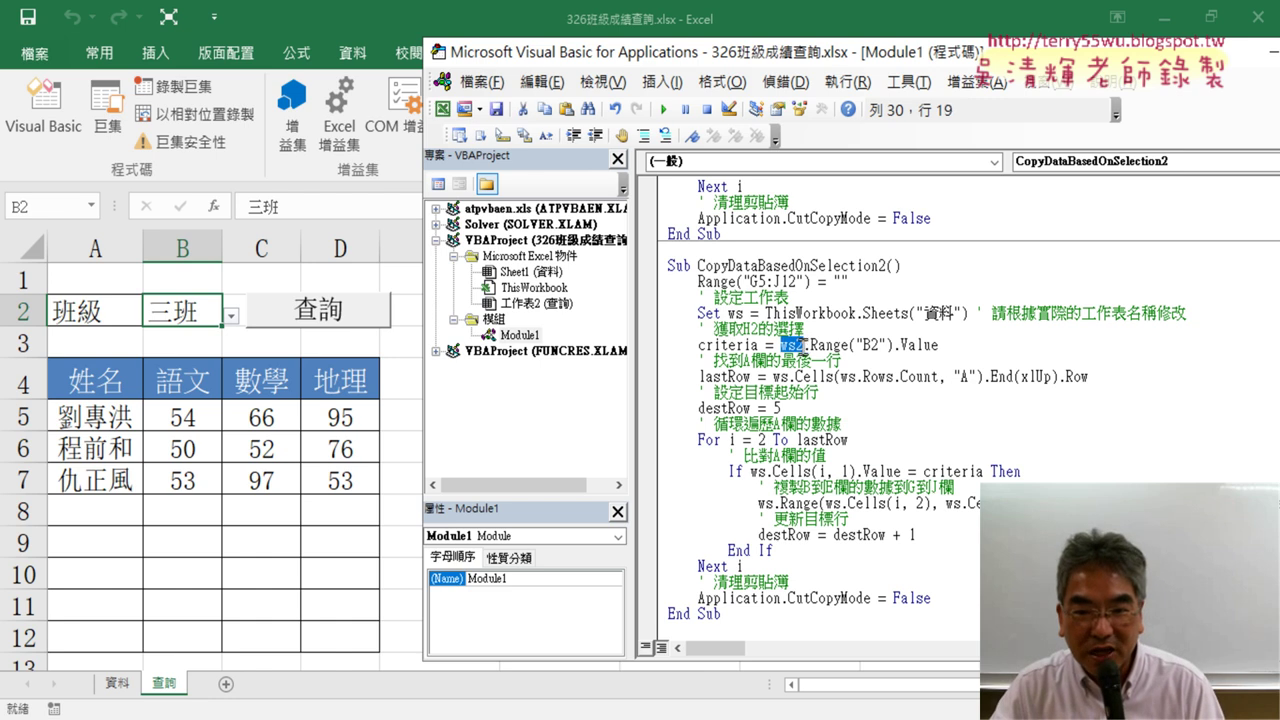
pyautogui.press('Delete')
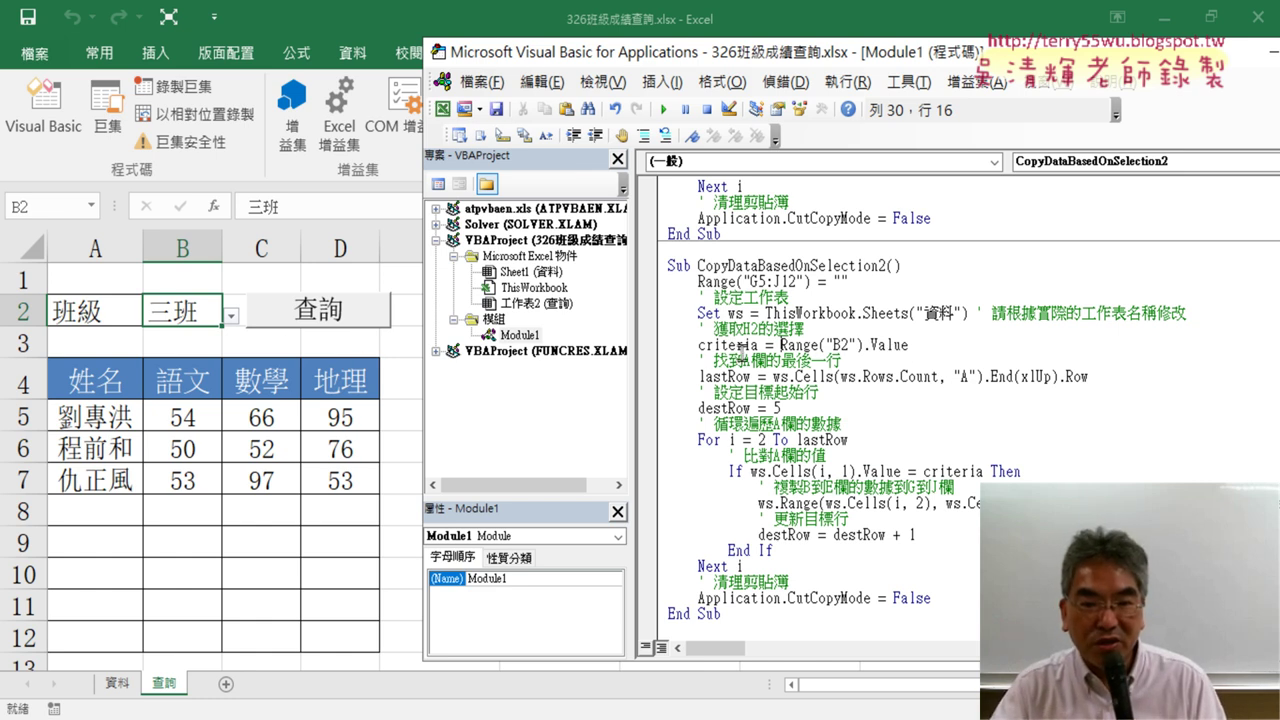
pyautogui.moveTo(765, 344); pyautogui.dragTo(698, 344)
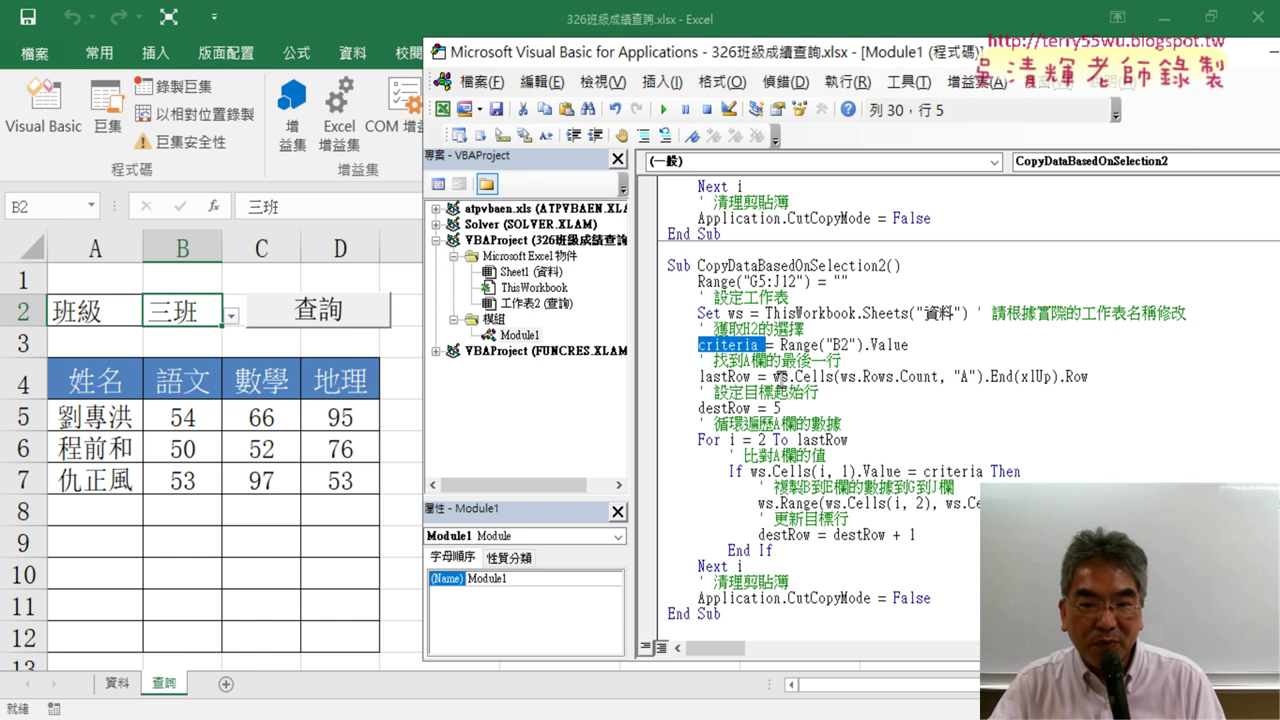
pyautogui.moveTo(1090, 377); pyautogui.dragTo(773, 377)
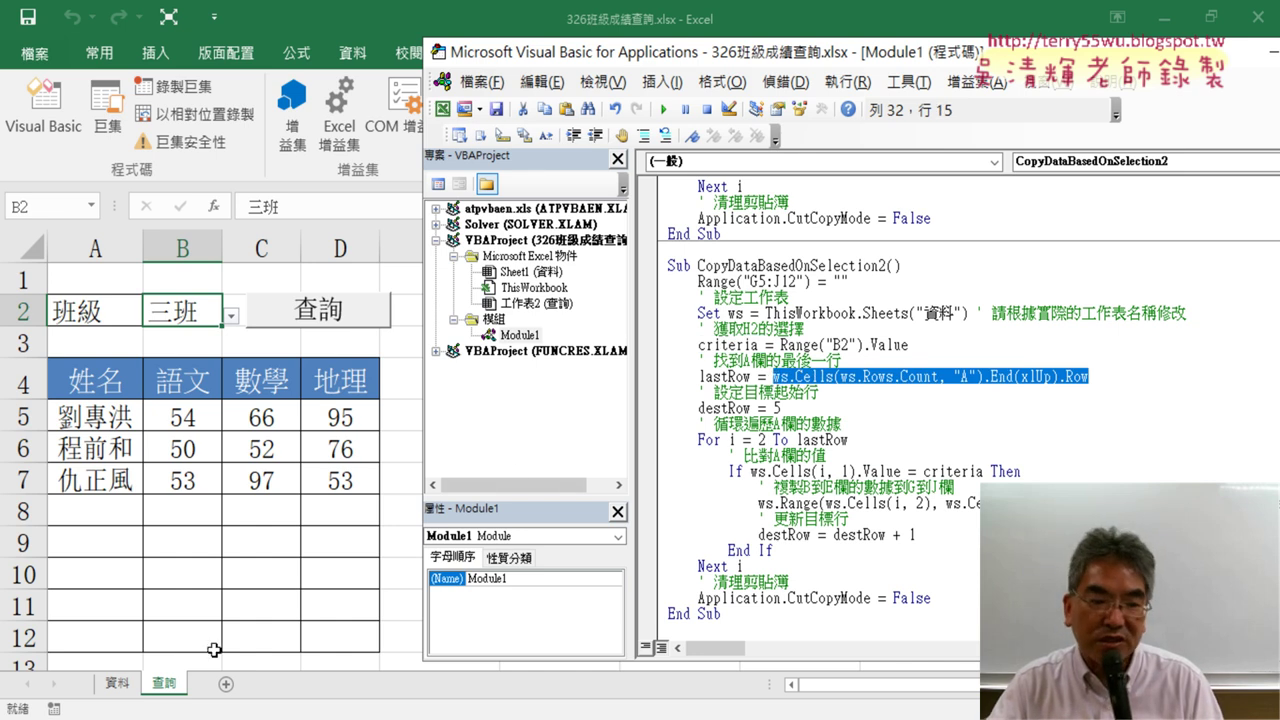
pyautogui.click(118, 688)
pyautogui.click(66, 275)
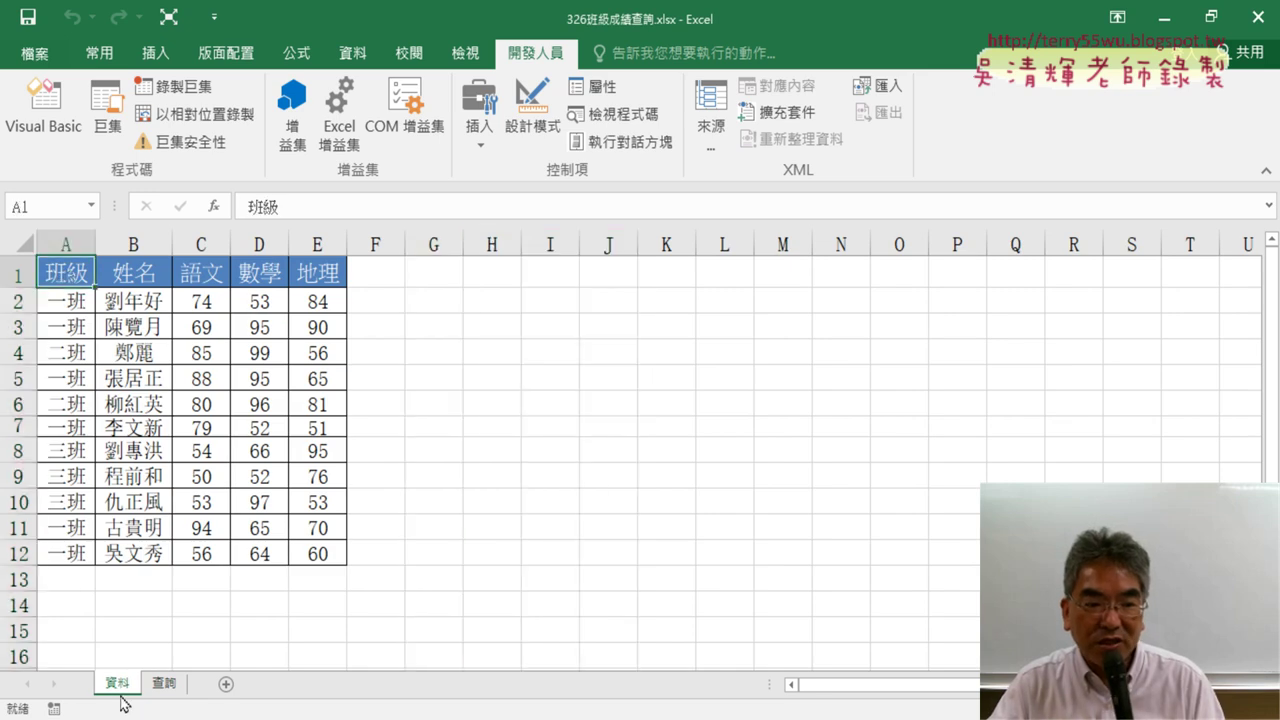
pyautogui.click(164, 683)
pyautogui.click(44, 110)
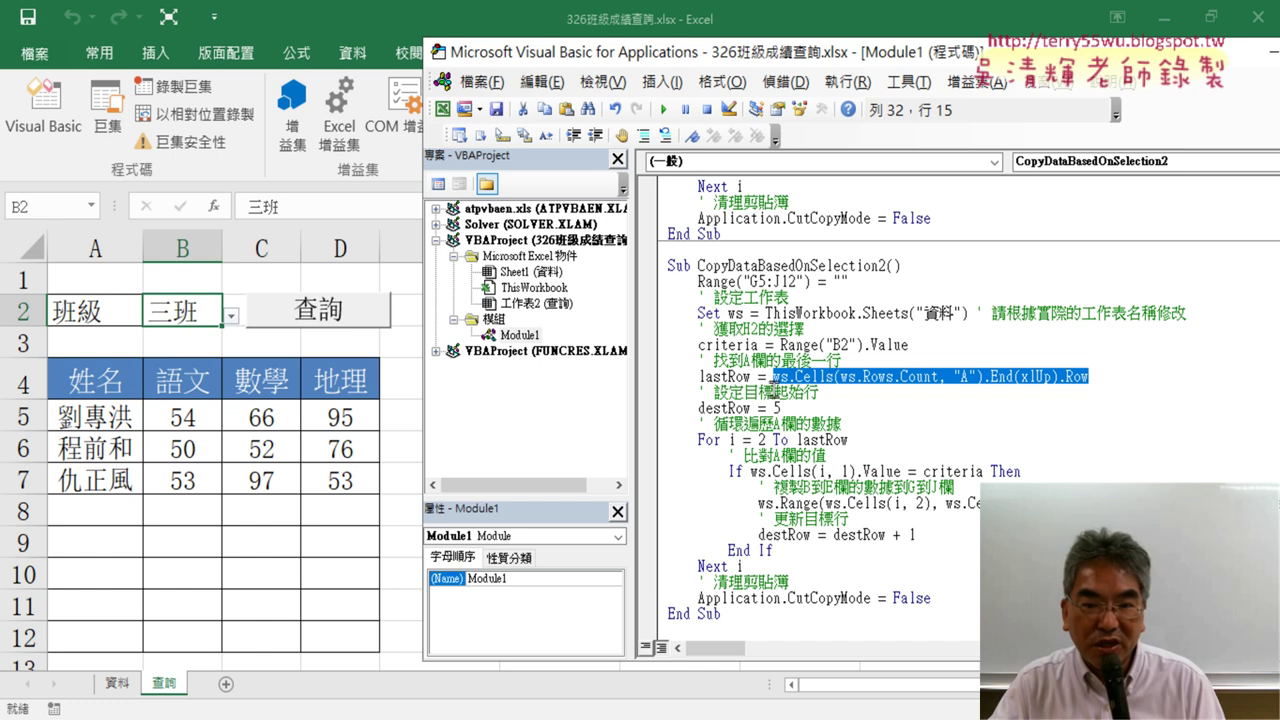
pyautogui.click(796, 378)
pyautogui.moveTo(794, 378); pyautogui.dragTo(772, 378)
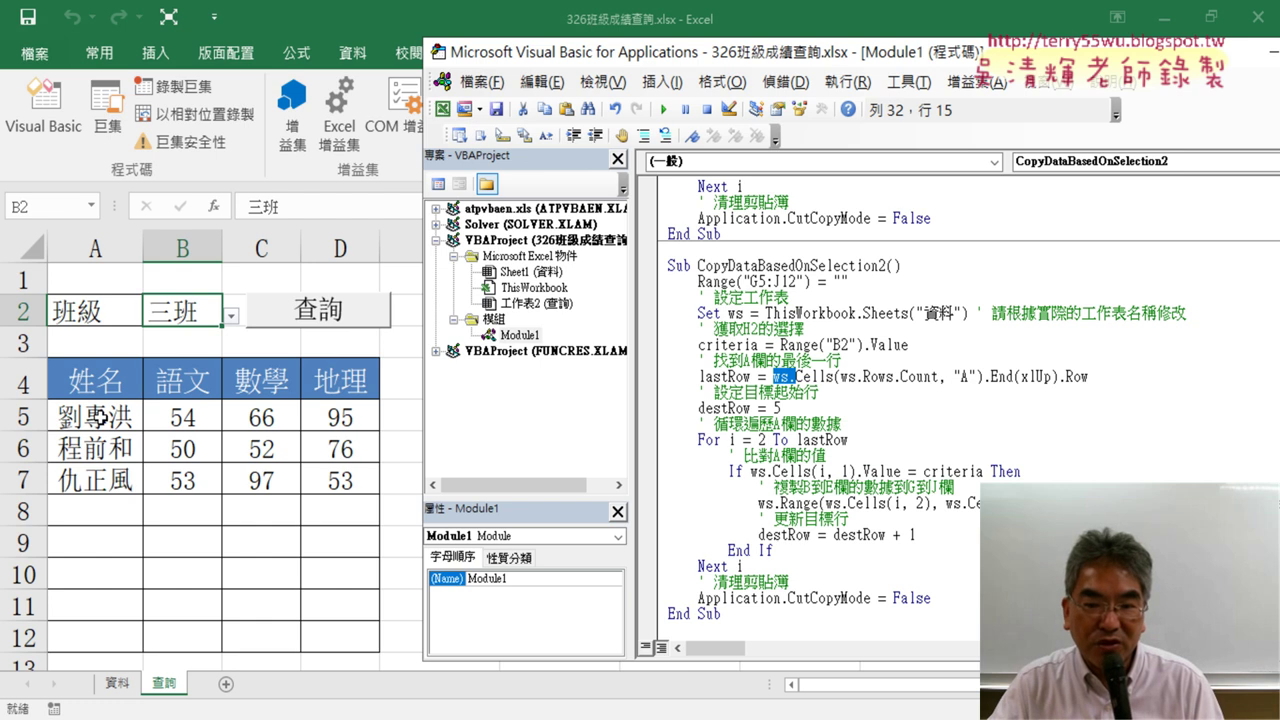
pyautogui.click(818, 439)
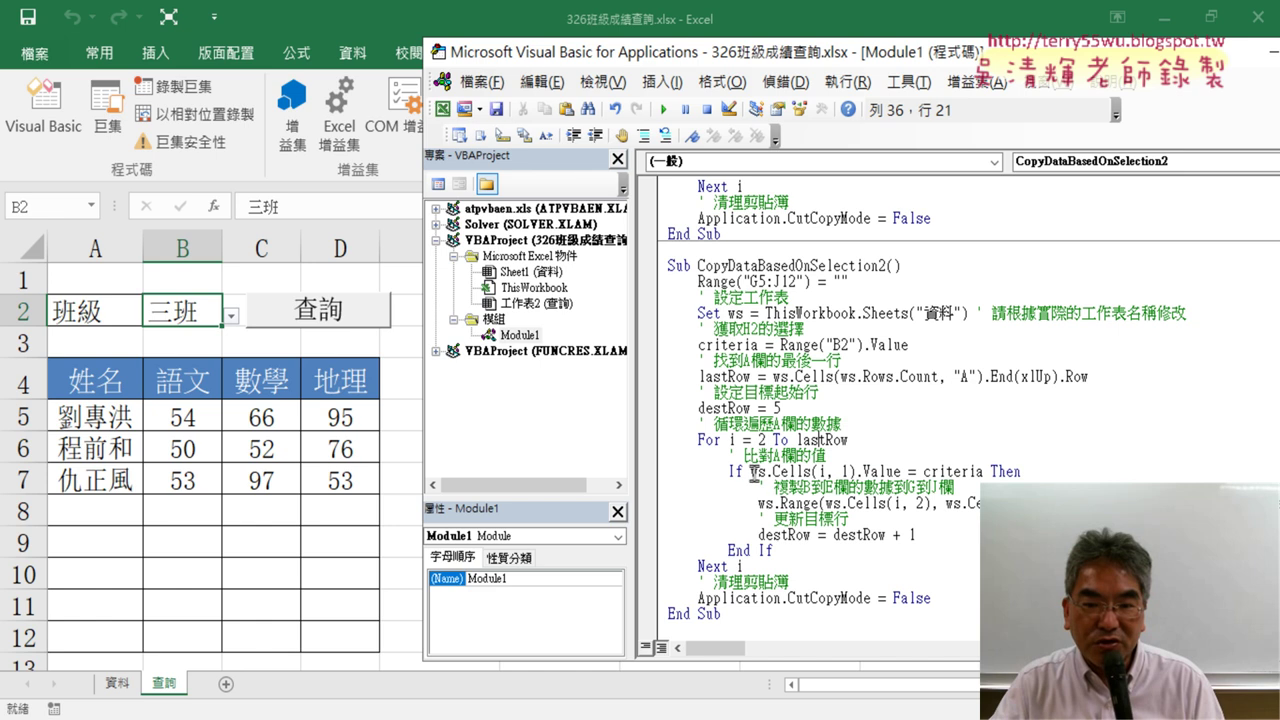
pyautogui.moveTo(752, 471); pyautogui.dragTo(907, 471)
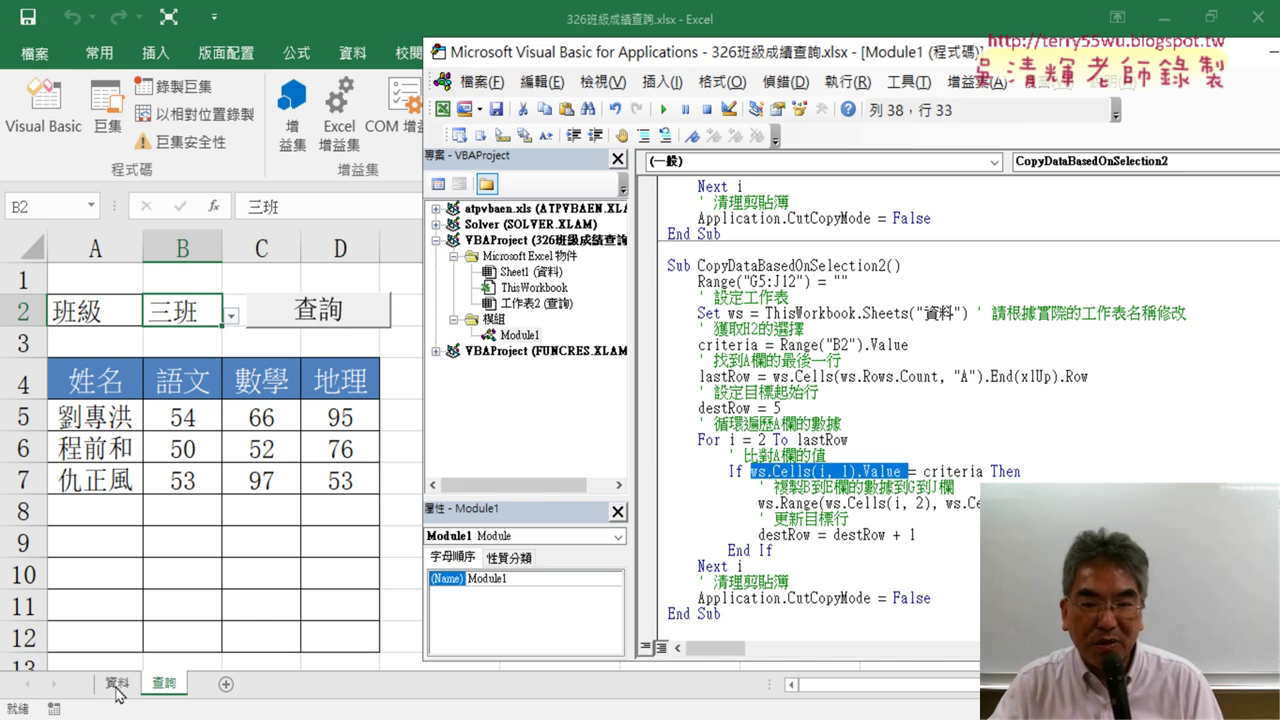
pyautogui.click(962, 471)
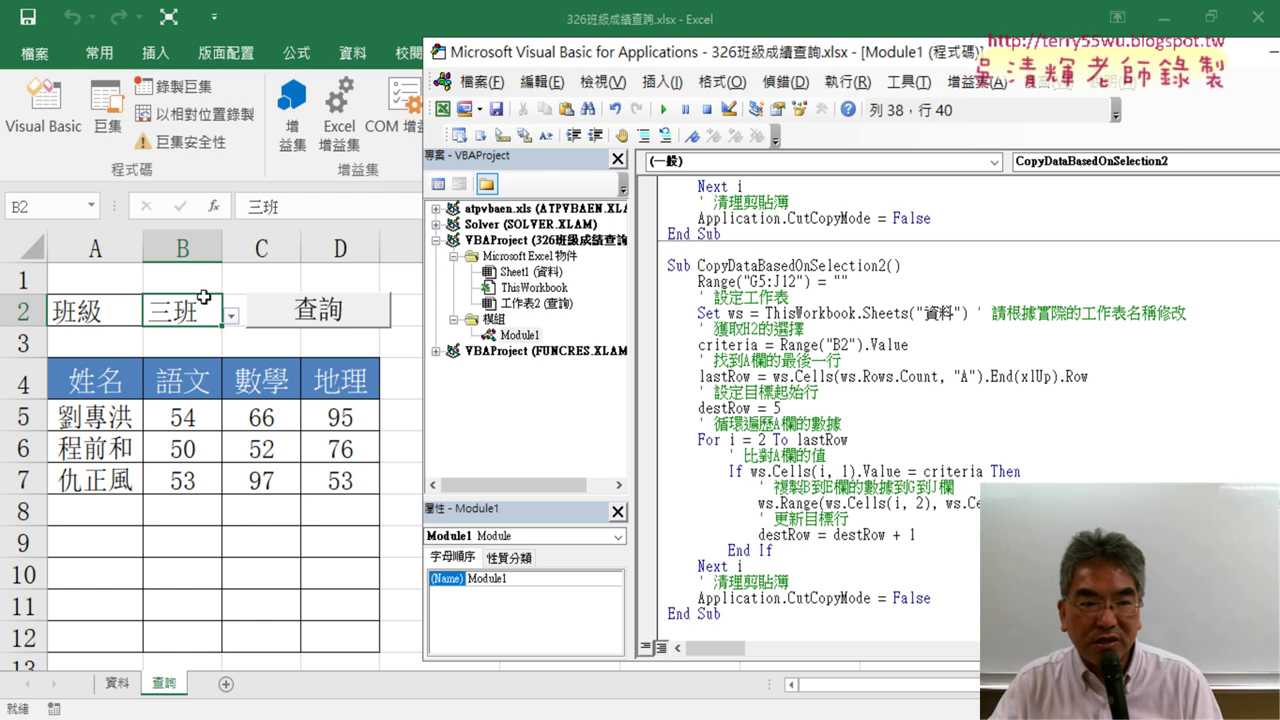
pyautogui.moveTo(984, 471); pyautogui.dragTo(923, 471)
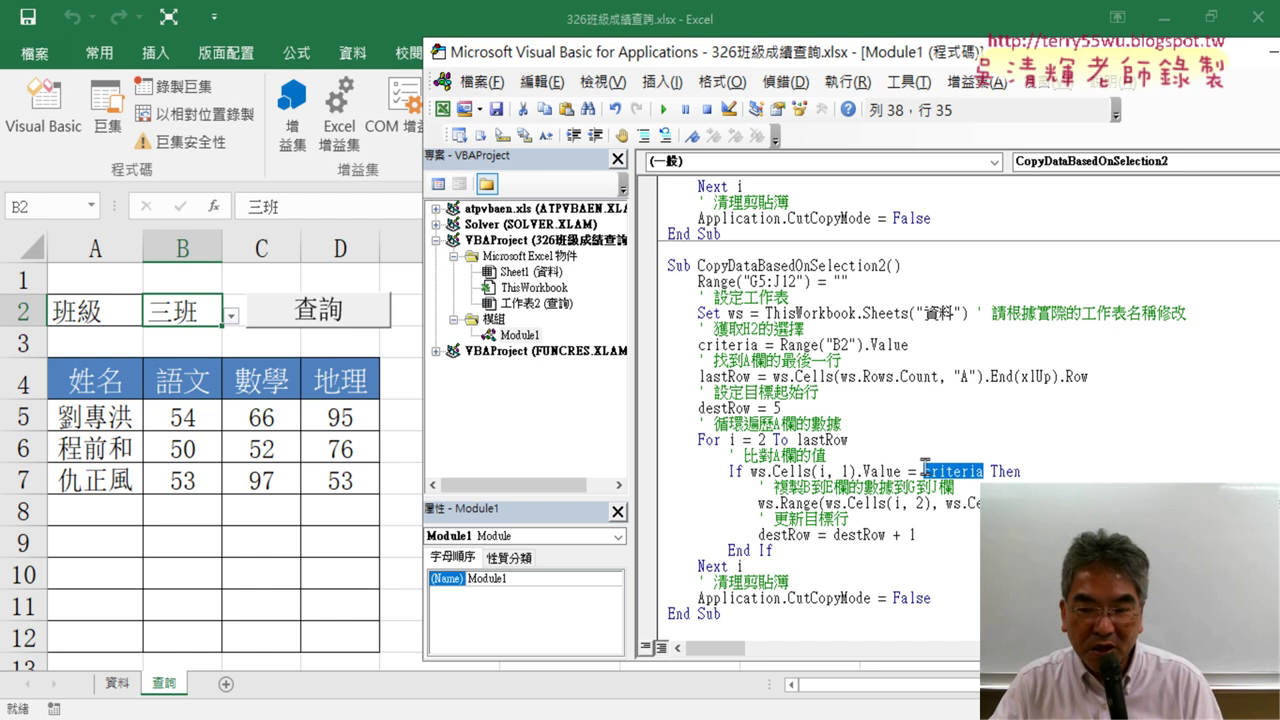
pyautogui.moveTo(957, 65); pyautogui.dragTo(793, 68)
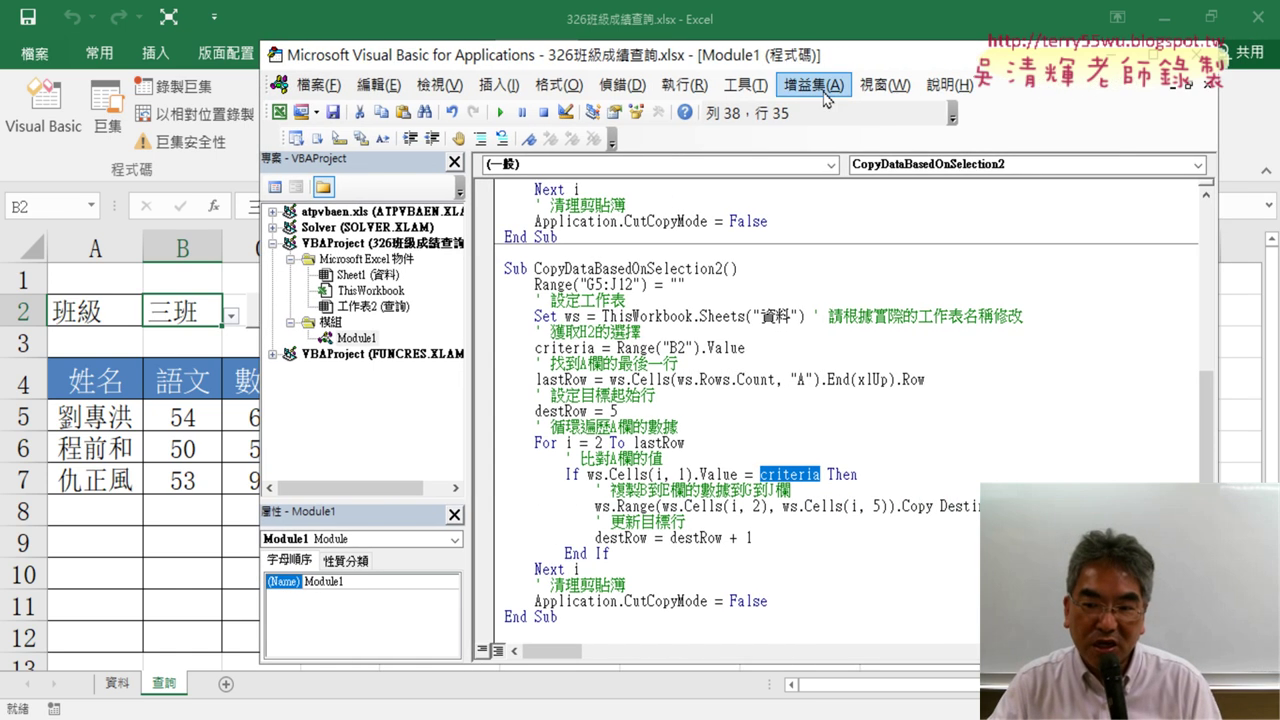
pyautogui.moveTo(1222, 433); pyautogui.dragTo(1256, 433)
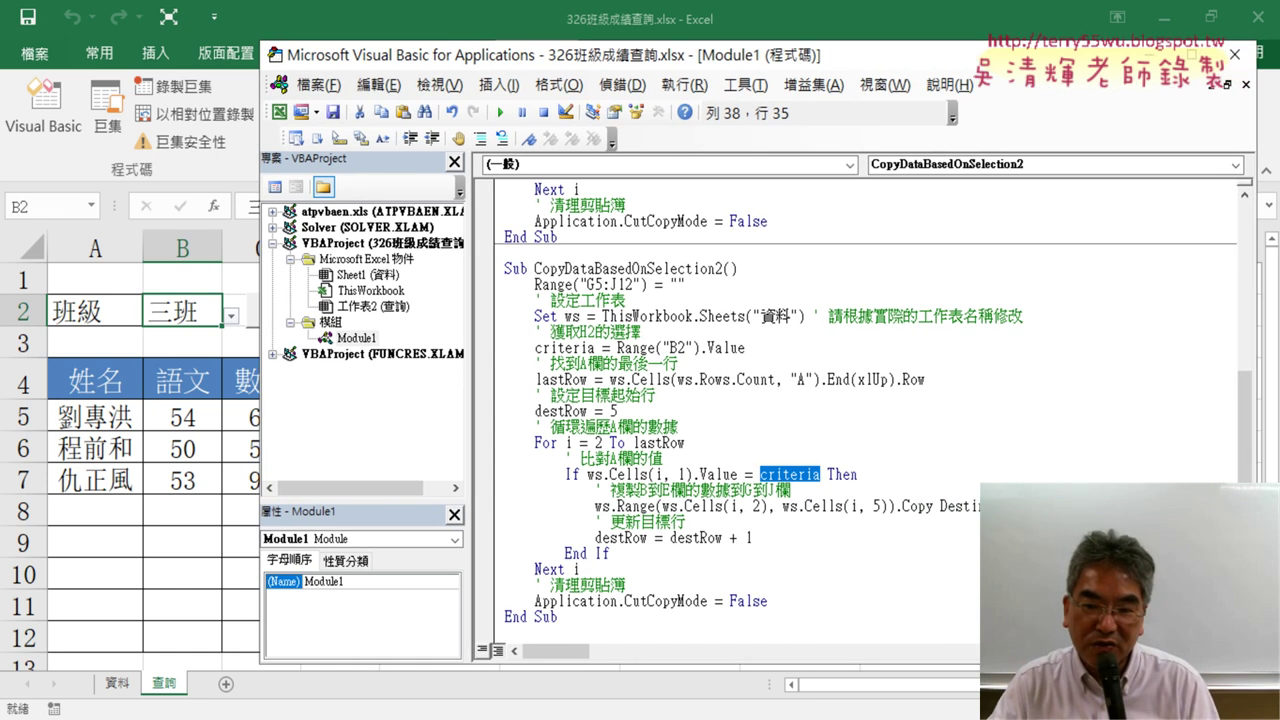
pyautogui.moveTo(603, 508); pyautogui.dragTo(932, 508)
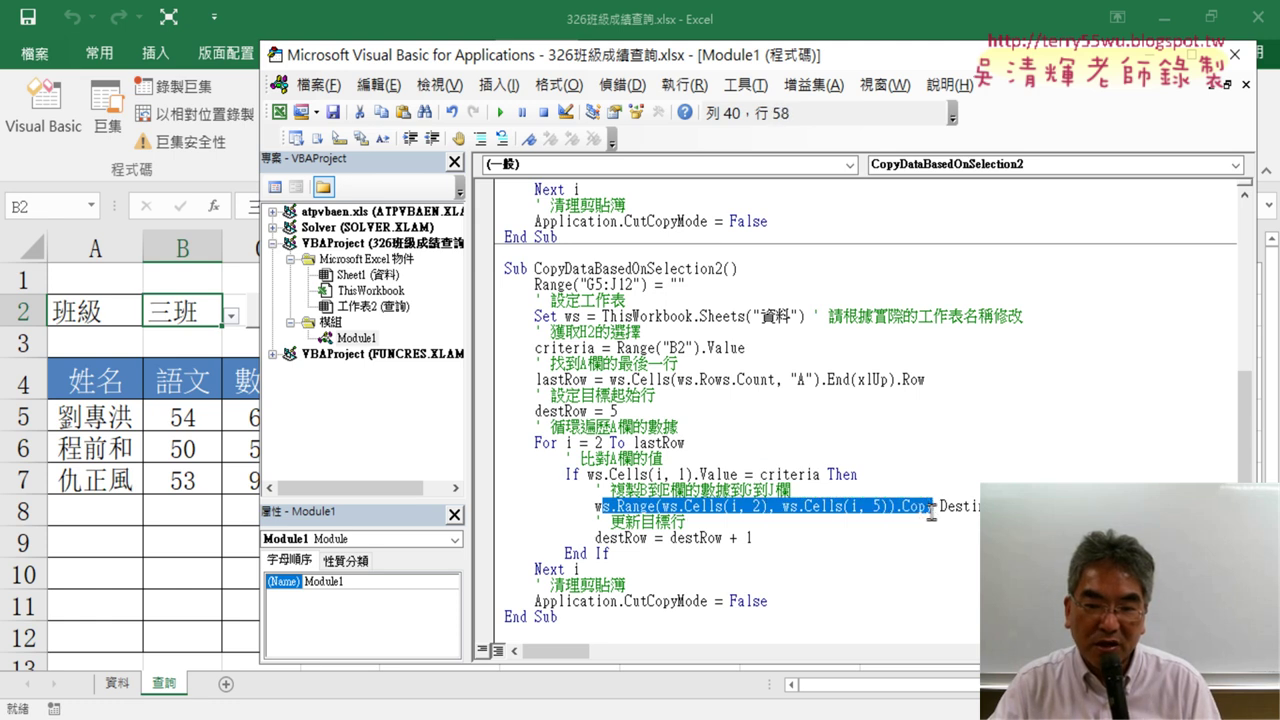
pyautogui.click(686, 507)
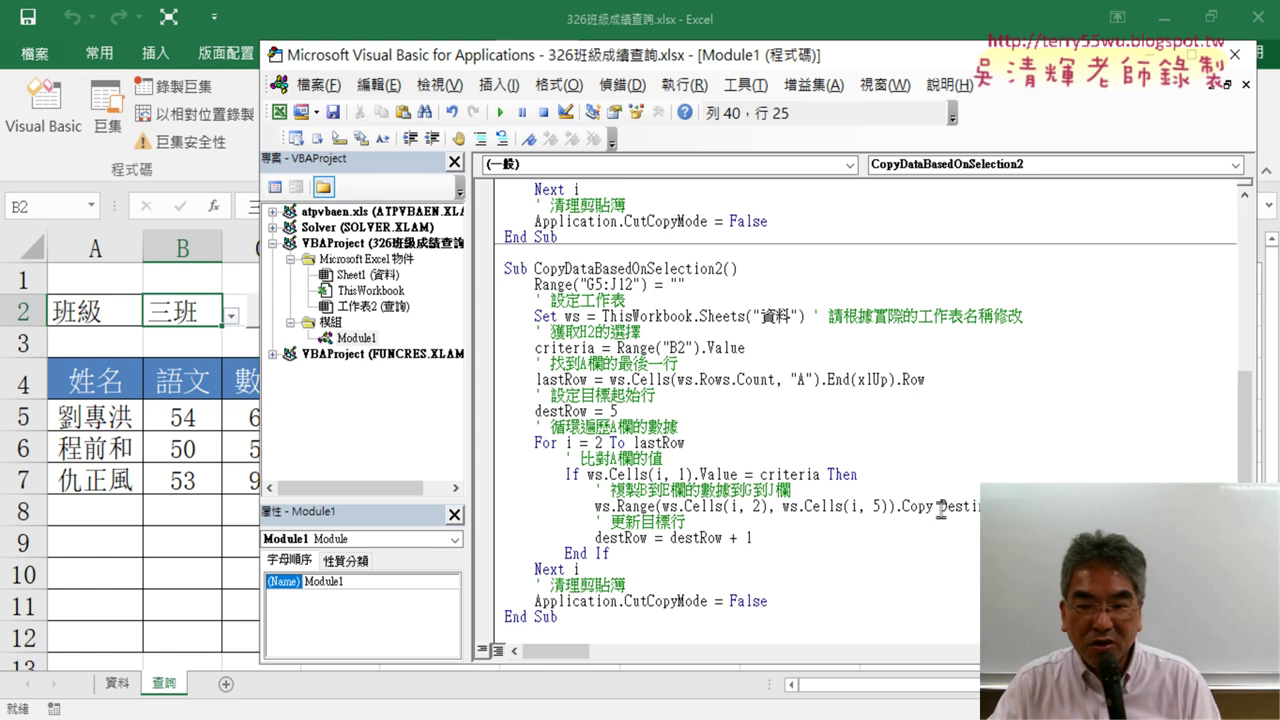
pyautogui.moveTo(940, 507); pyautogui.dragTo(1024, 508)
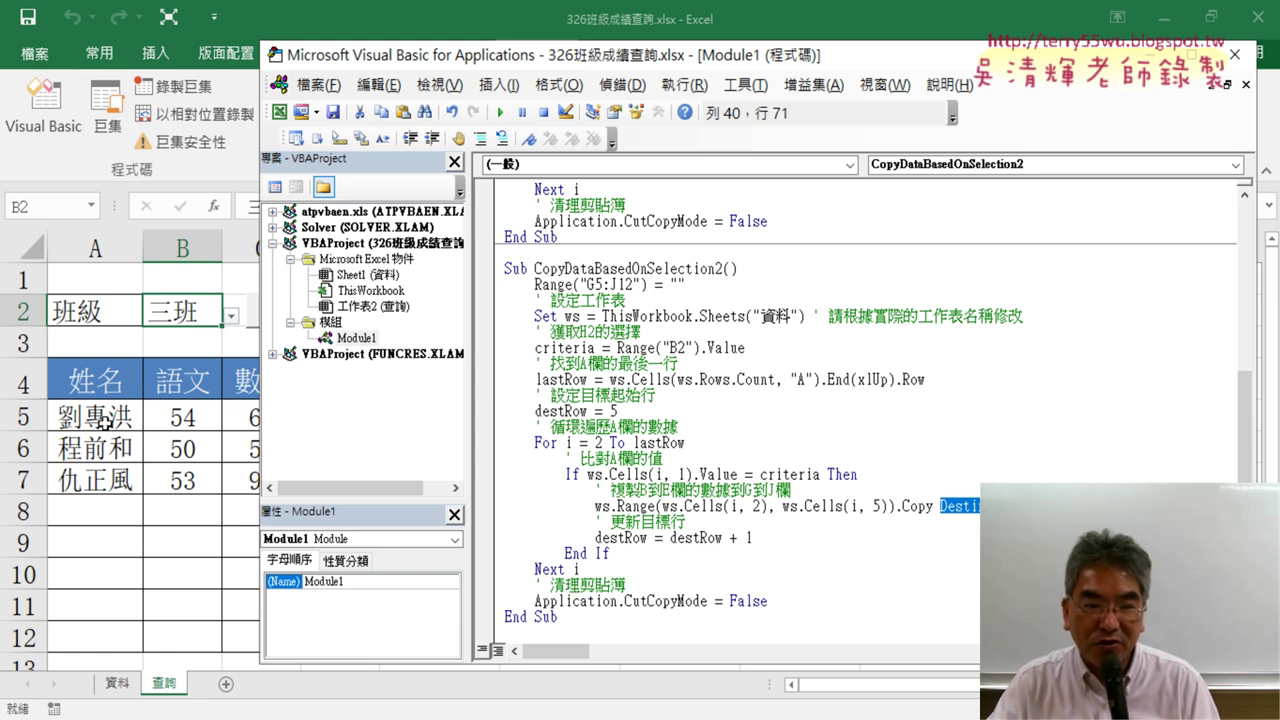
pyautogui.click(1066, 506)
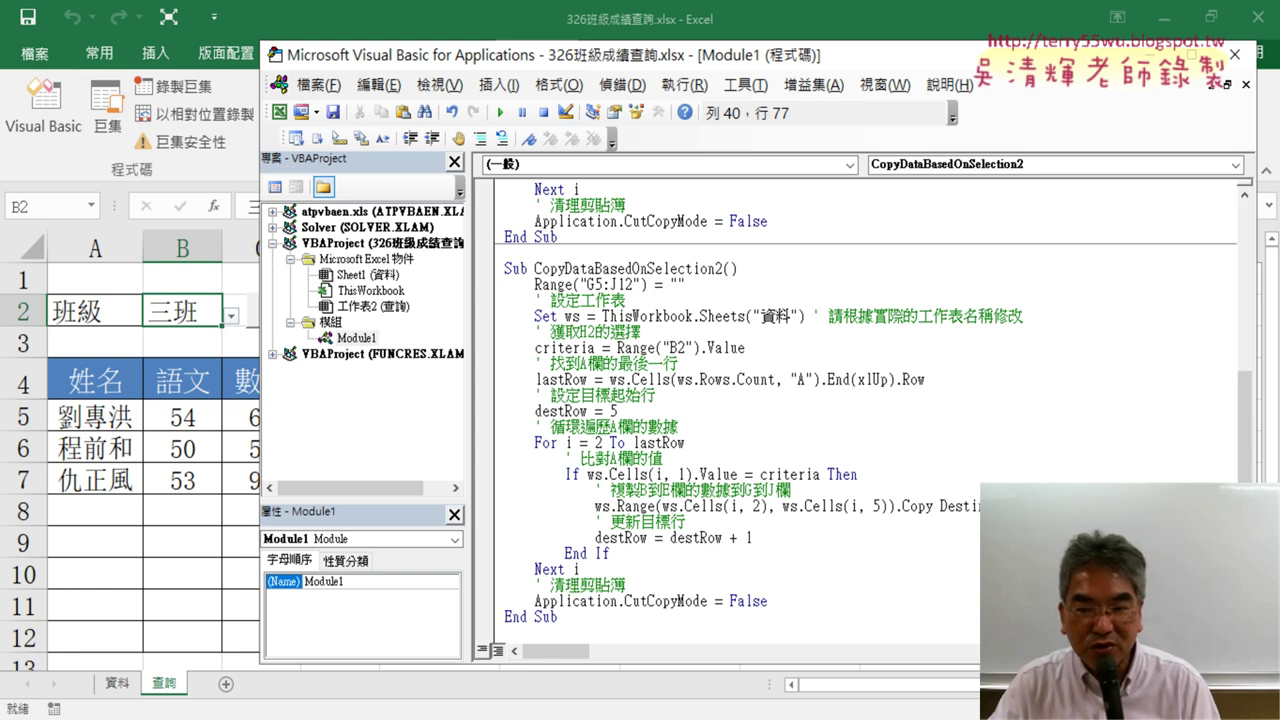
pyautogui.hotkey('shift', 'Left')
pyautogui.hotkey('shift', 'Left')
pyautogui.hotkey('shift', 'Left')
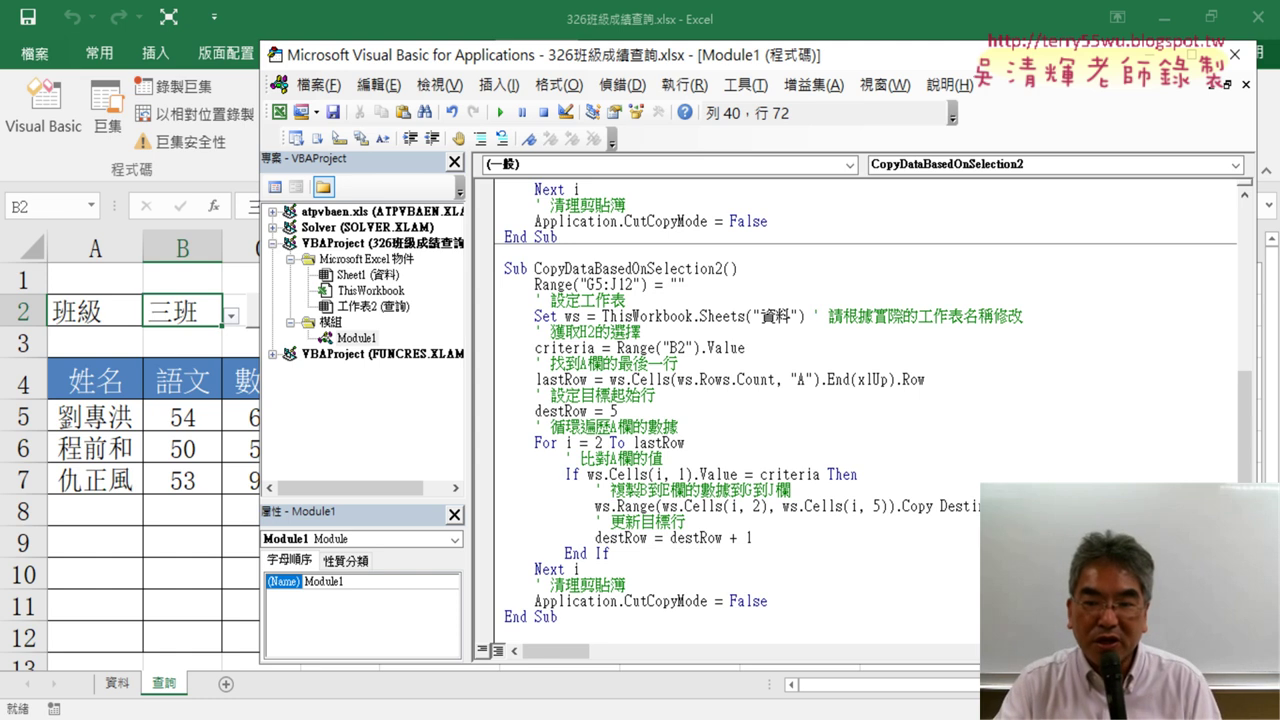
pyautogui.hotkey('shift', 'Right')
pyautogui.hotkey('shift', 'Right')
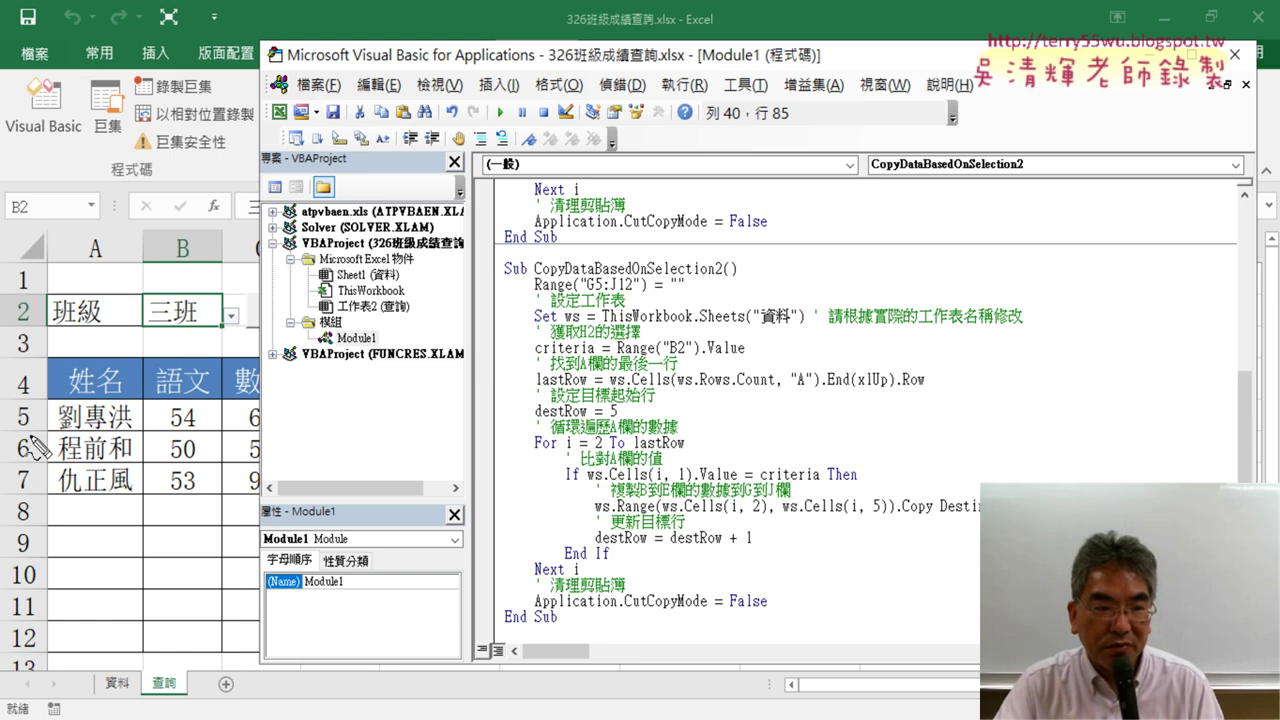
pyautogui.moveTo(30, 398); pyautogui.dragTo(35, 428)
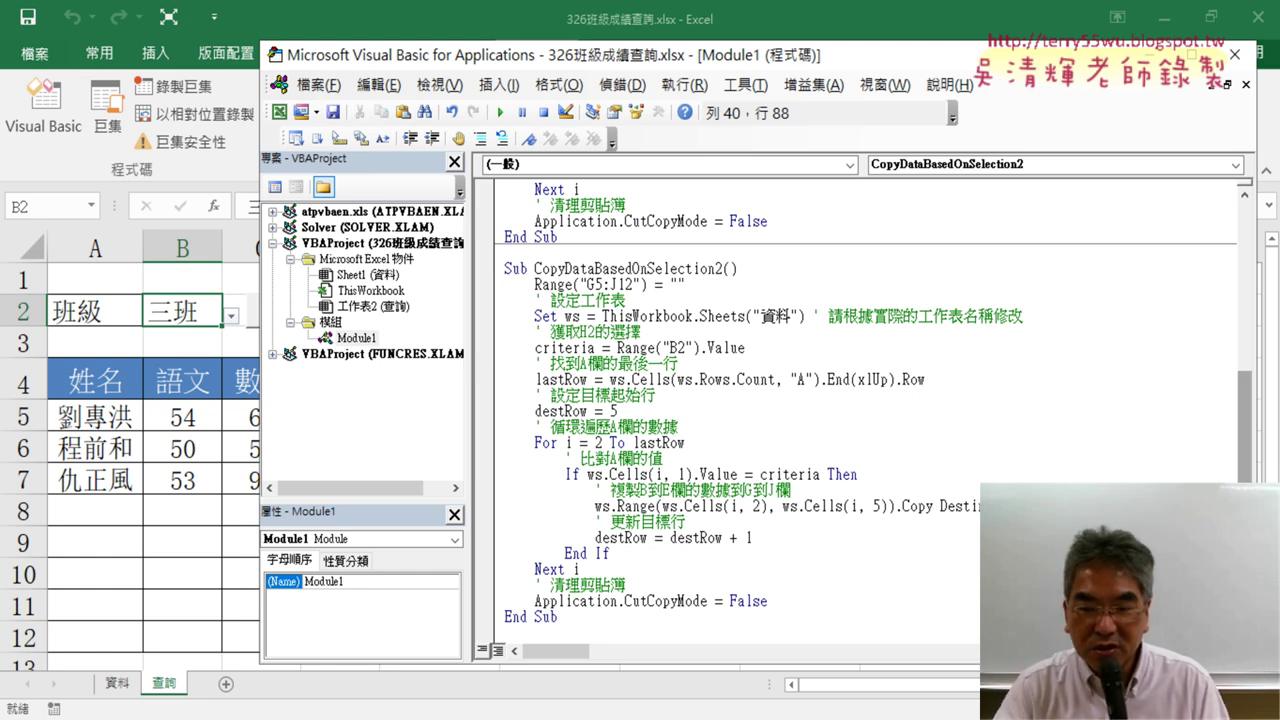
pyautogui.press('Left')
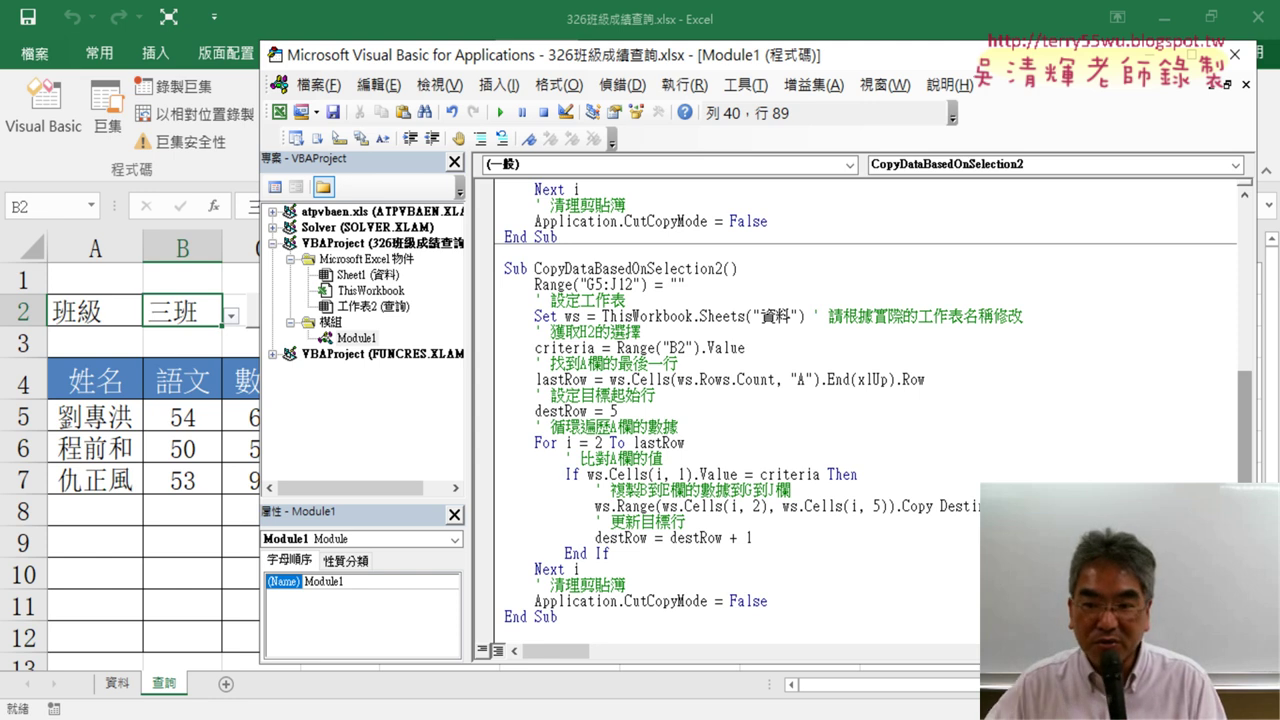
pyautogui.hotkey('shift', 'Right')
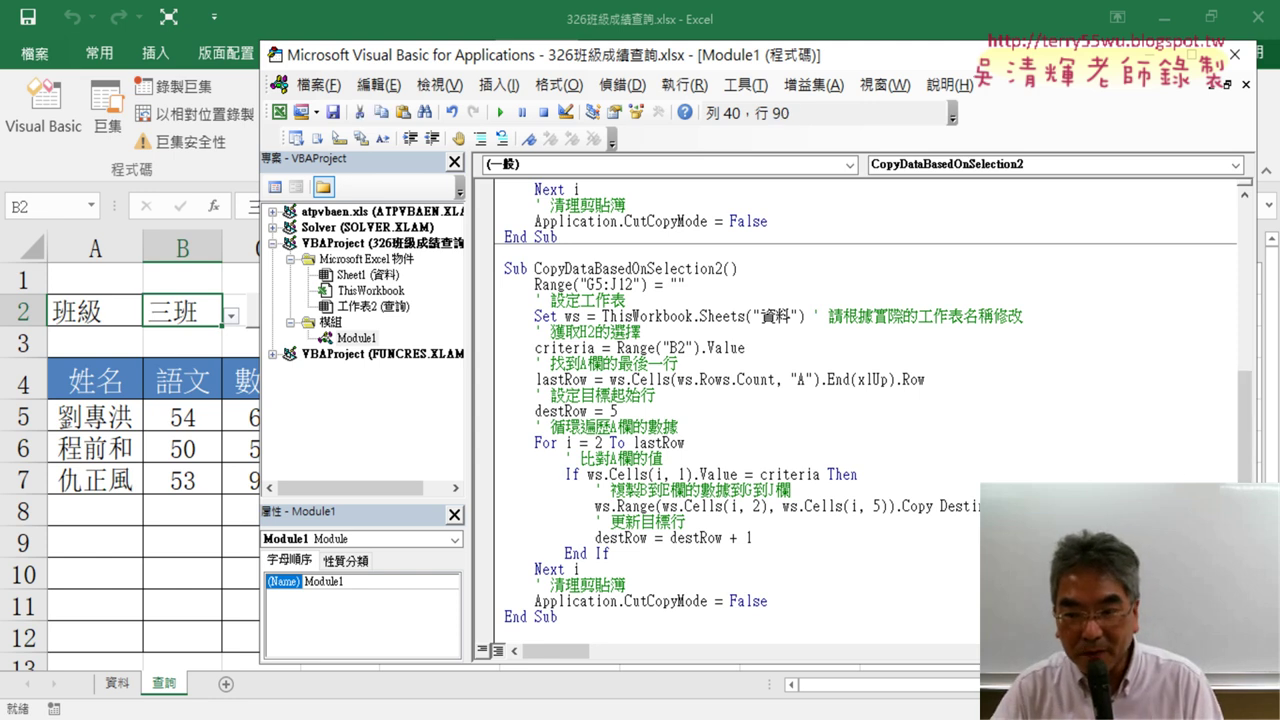
pyautogui.moveTo(570, 67); pyautogui.dragTo(993, 79)
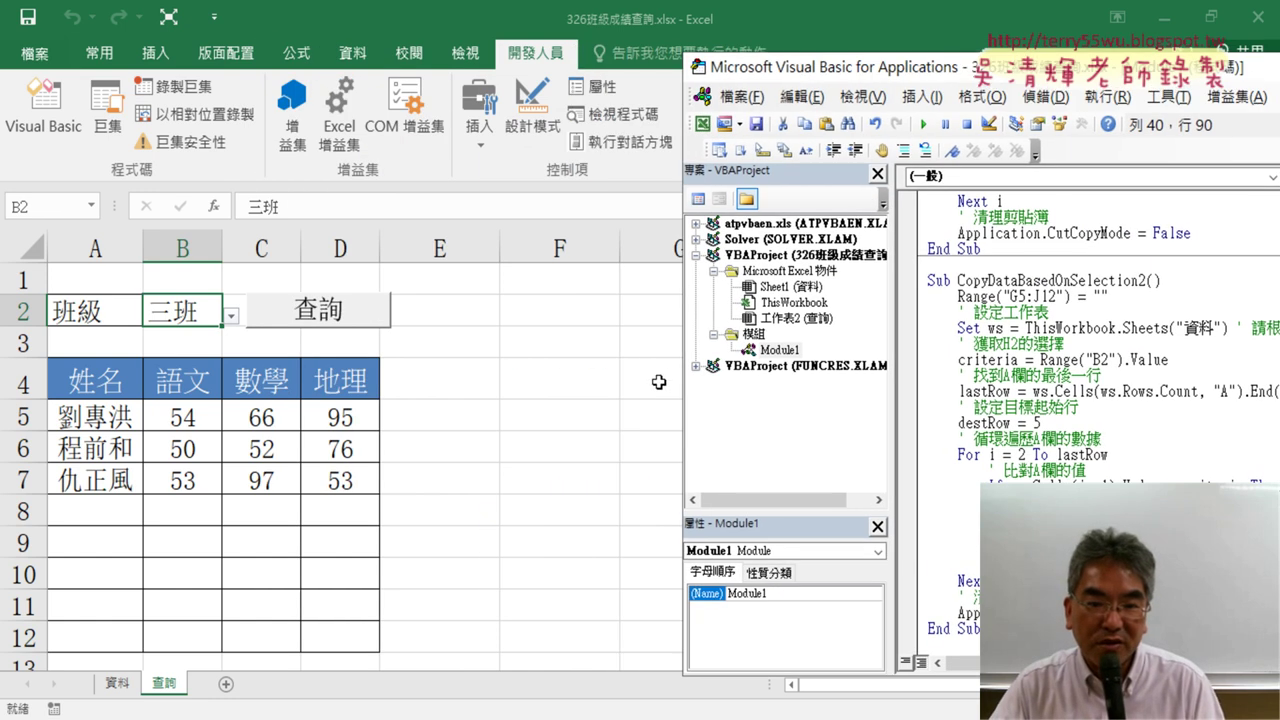
pyautogui.moveTo(940, 74); pyautogui.dragTo(369, 60)
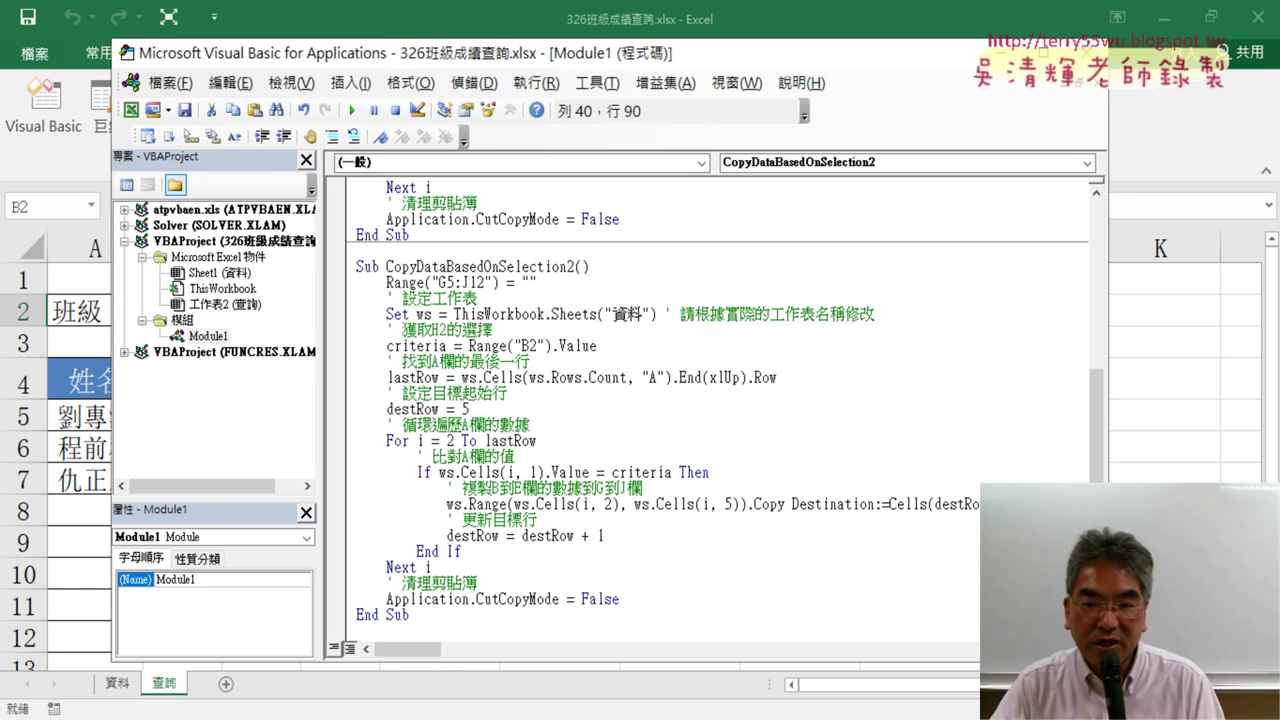
pyautogui.press('Left')
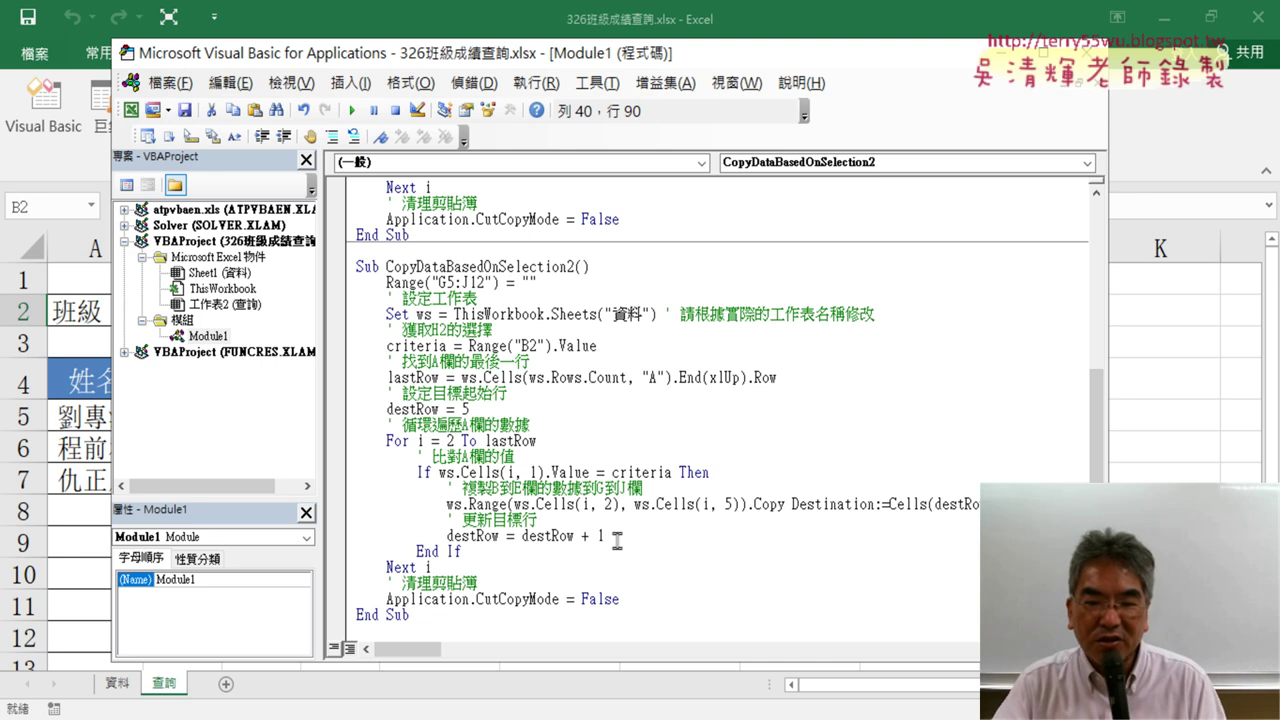
pyautogui.moveTo(606, 536); pyautogui.dragTo(521, 537)
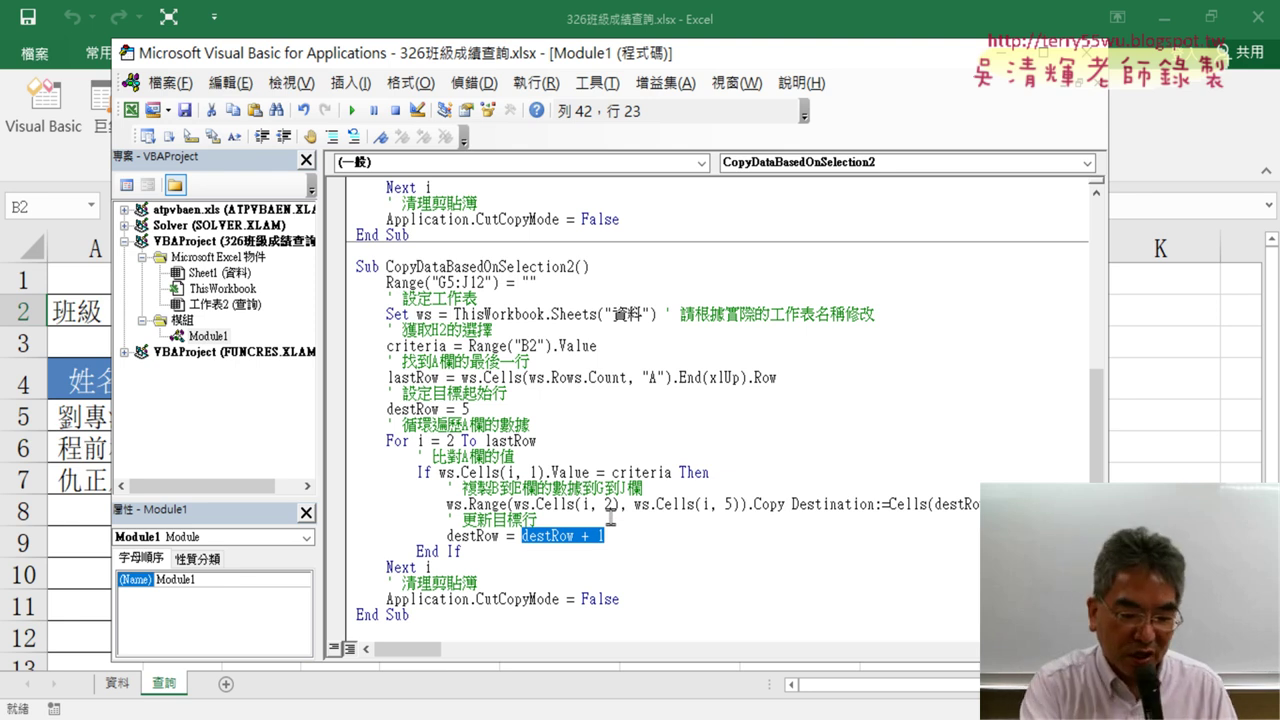
# Mark up parts of the query sheet, then move the VBA editor right to reveal the table and 查詢 button.
pyautogui.moveTo(325, 79); pyautogui.dragTo(268, 312)
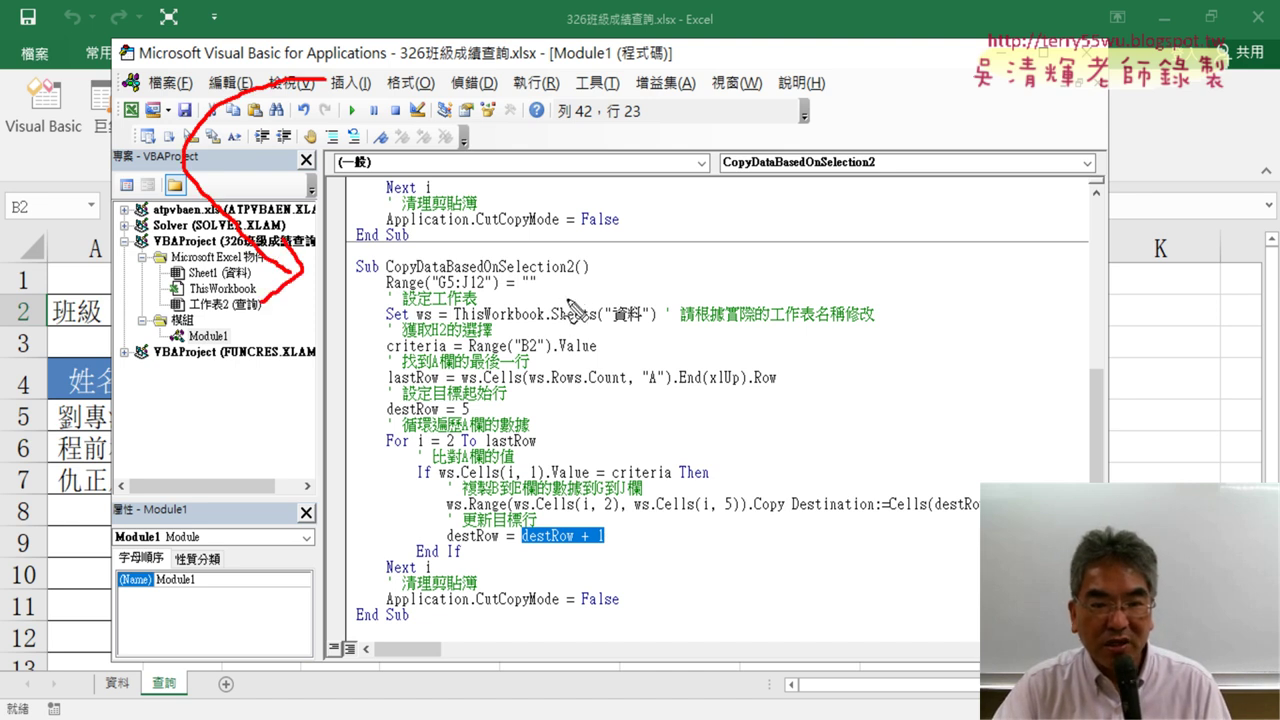
pyautogui.moveTo(563, 280); pyautogui.dragTo(583, 283)
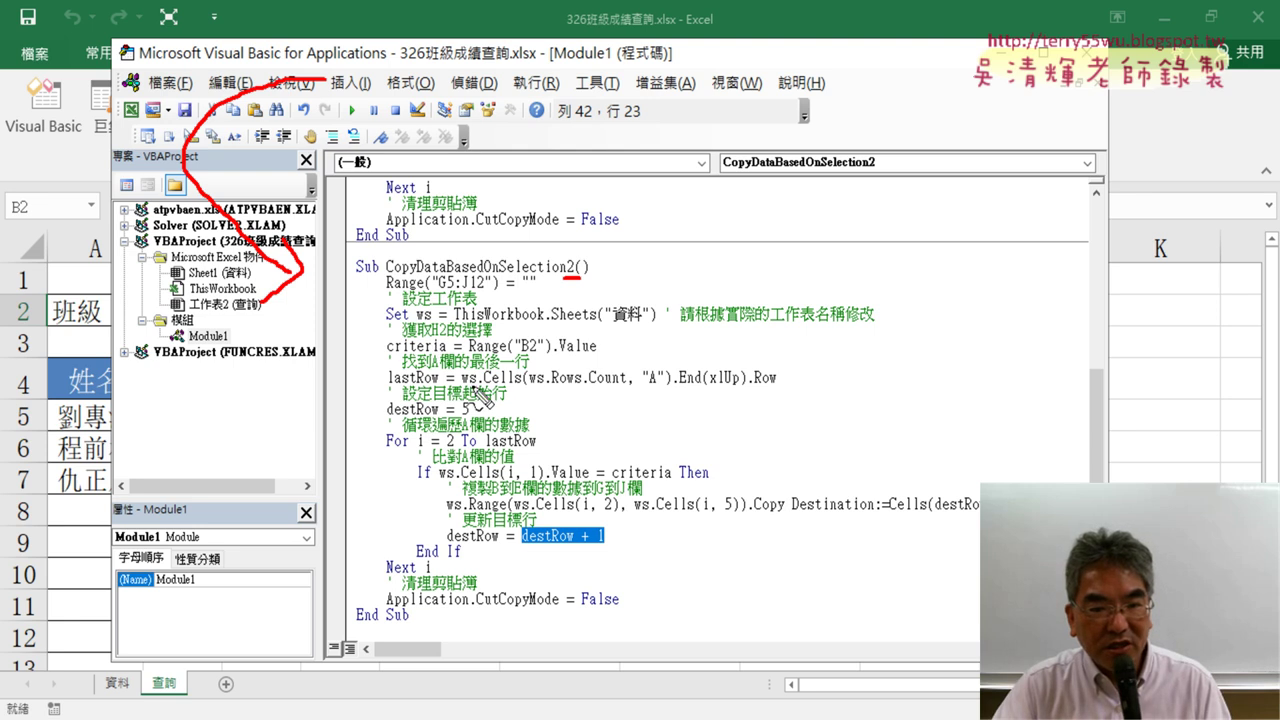
pyautogui.moveTo(462, 383); pyautogui.dragTo(488, 382)
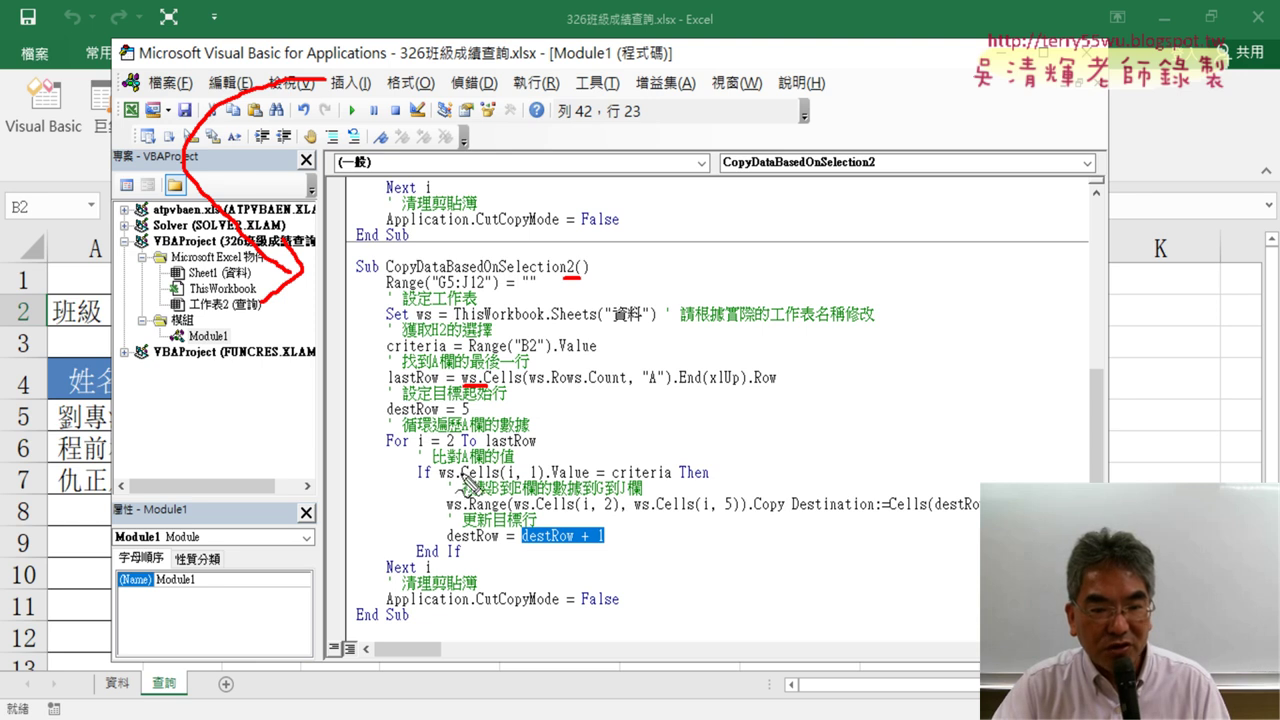
pyautogui.moveTo(440, 483)
pyautogui.mouseDown()
pyautogui.moveTo(478, 482)
pyautogui.moveTo(475, 512)
pyautogui.mouseUp()
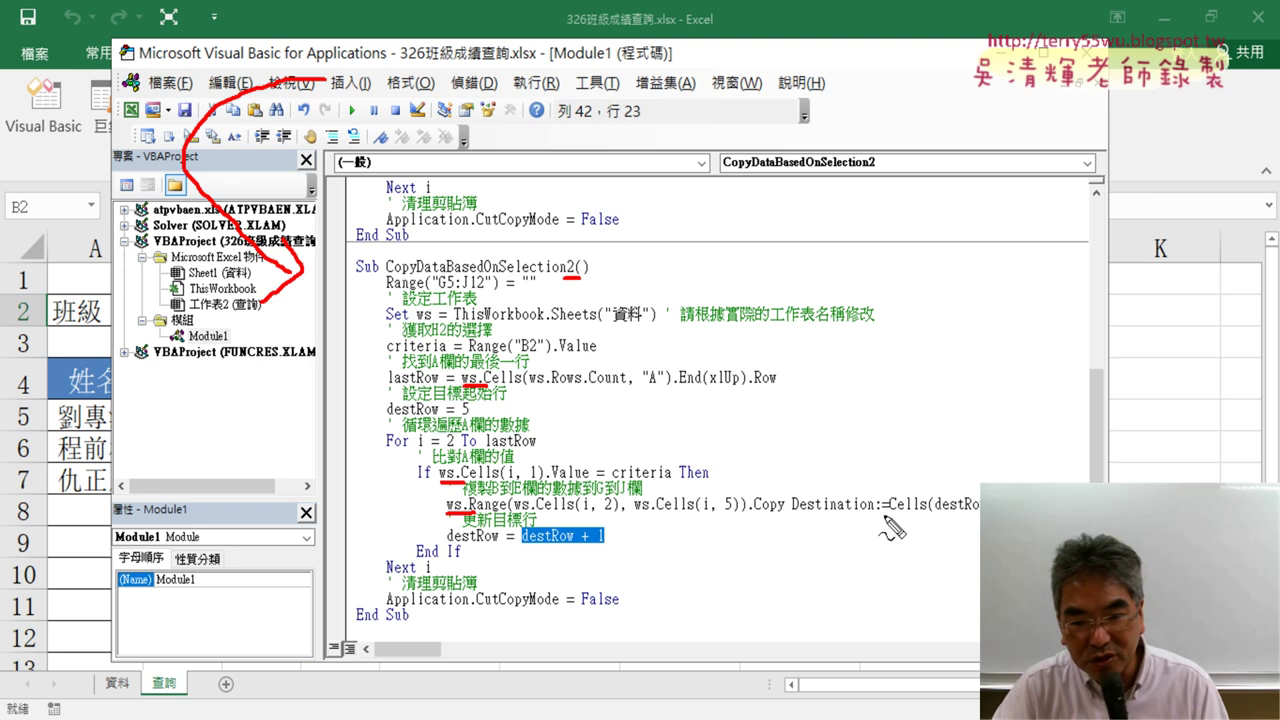
pyautogui.moveTo(884, 516); pyautogui.dragTo(899, 516)
pyautogui.moveTo(895, 459)
pyautogui.mouseDown()
pyautogui.moveTo(876, 482)
pyautogui.moveTo(898, 490)
pyautogui.mouseUp()
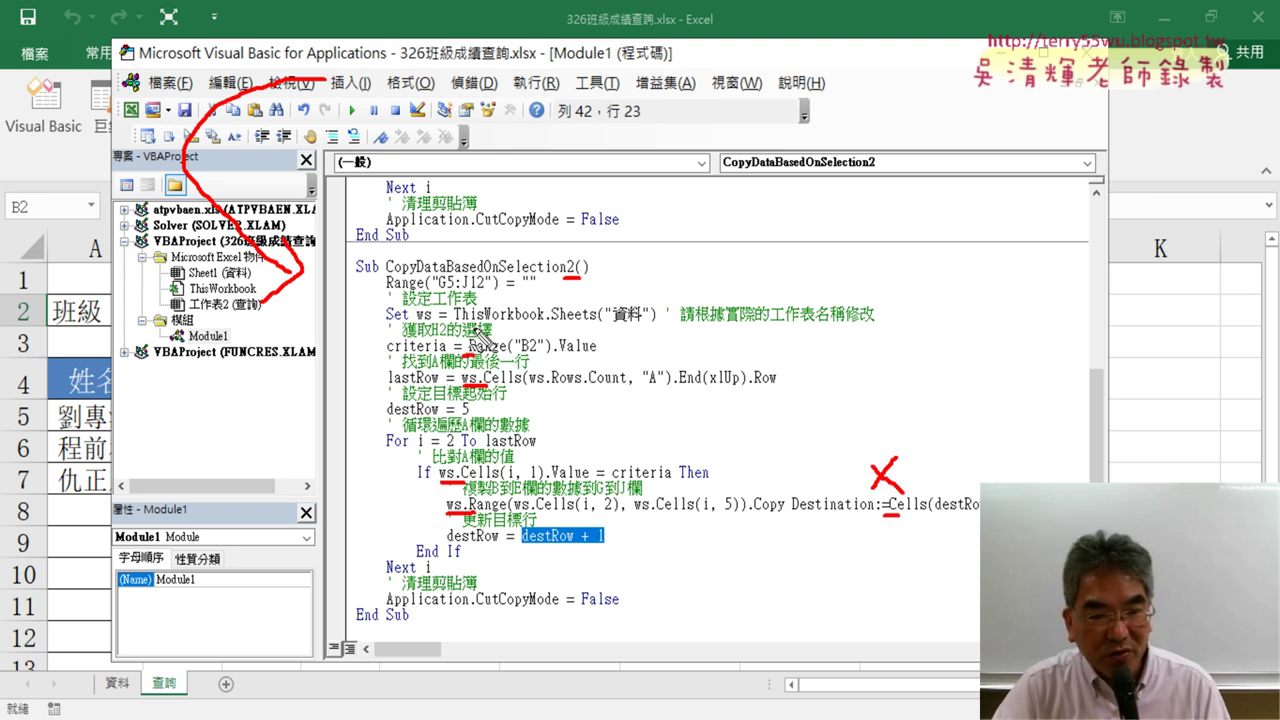
pyautogui.moveTo(478, 322); pyautogui.dragTo(453, 351)
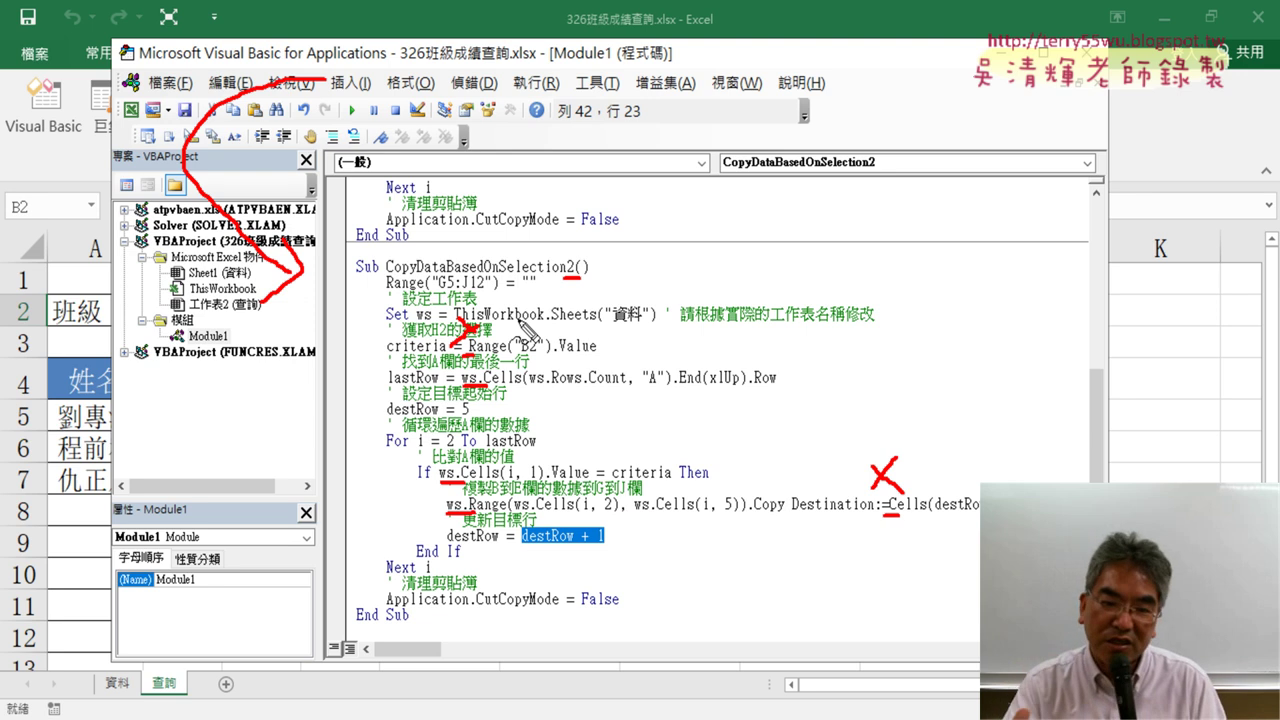
pyautogui.press('Escape')
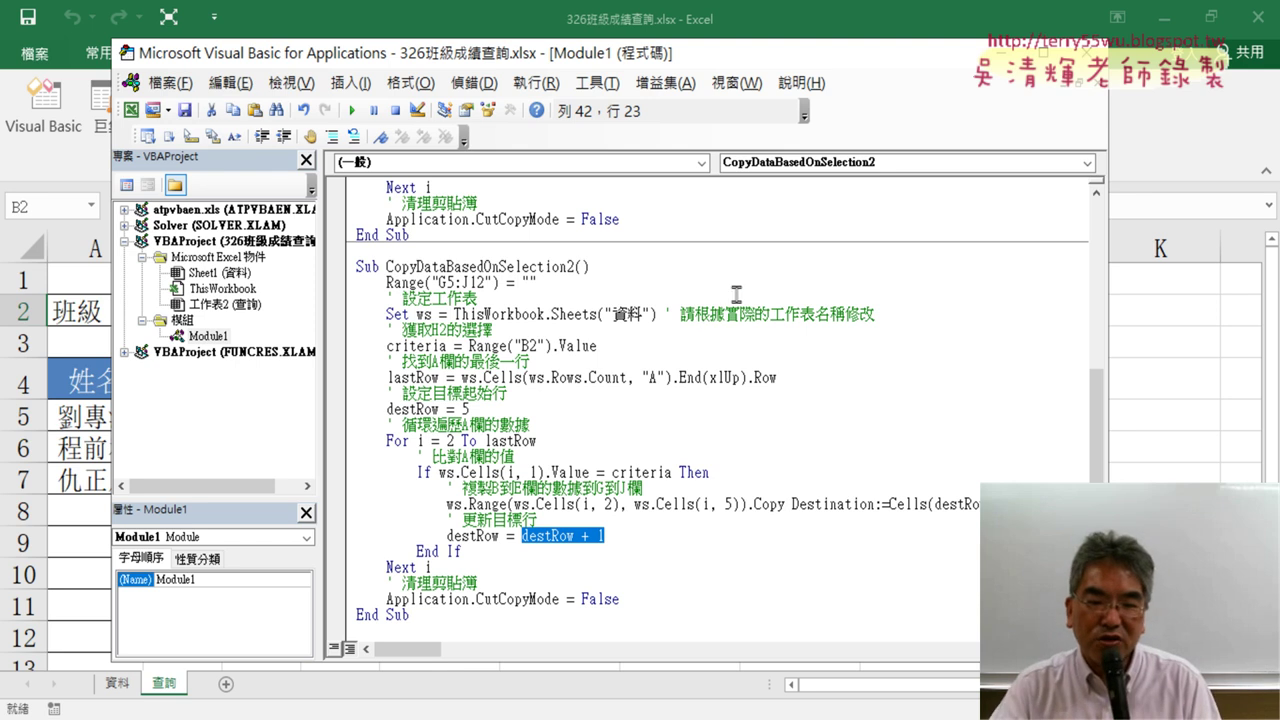
pyautogui.moveTo(695, 64); pyautogui.dragTo(932, 40)
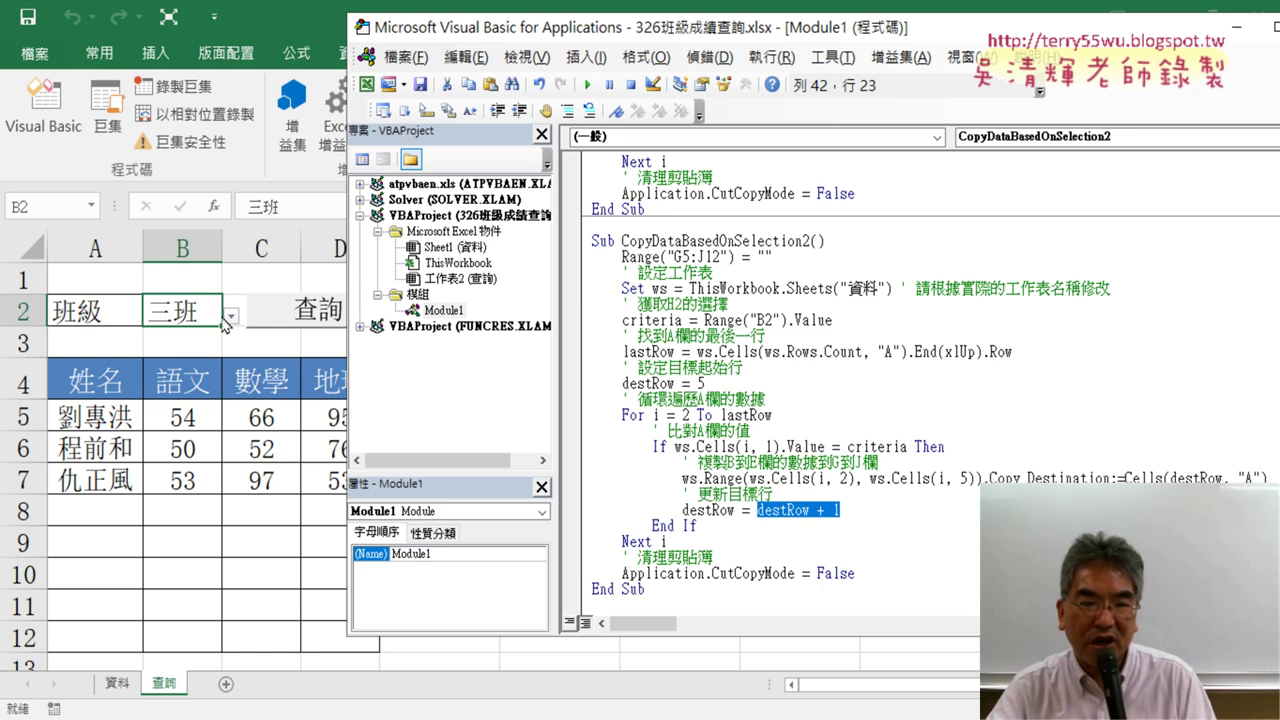
# Choose 一班 in B2's dropdown and place the cursor inside the CopyDataBasedOnSelection2 code.
pyautogui.click(230, 316)
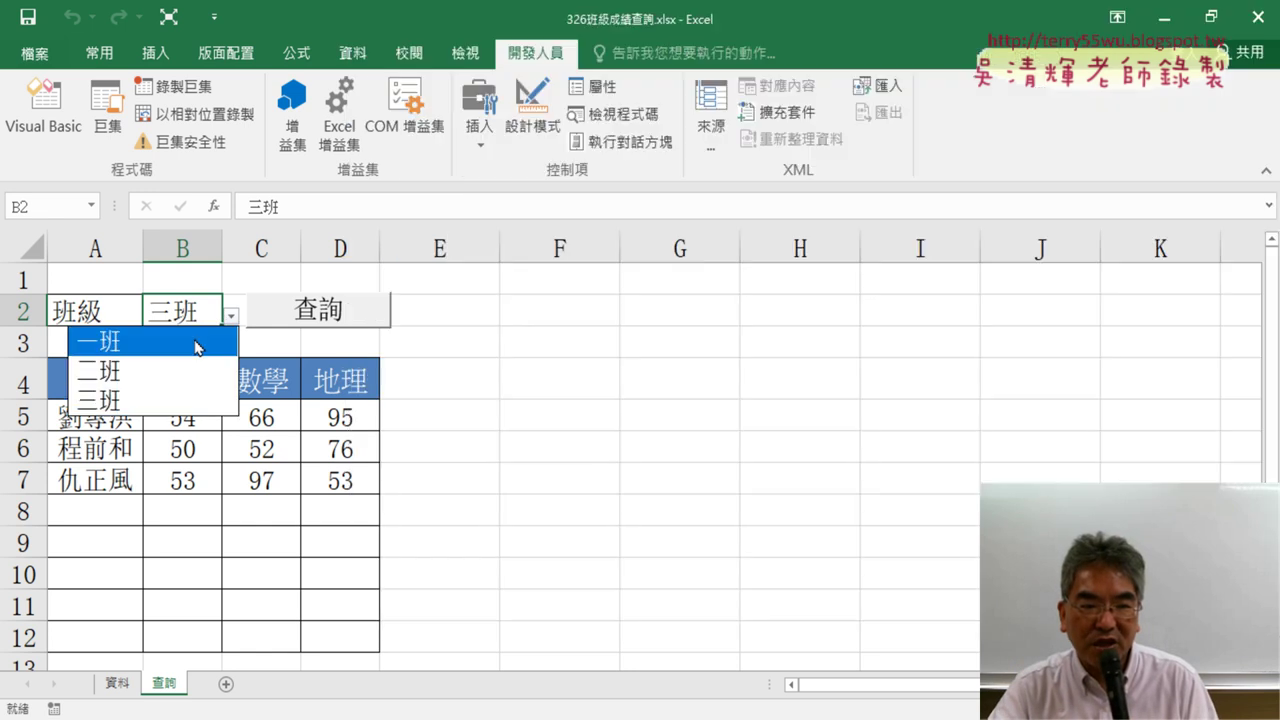
pyautogui.click(196, 343)
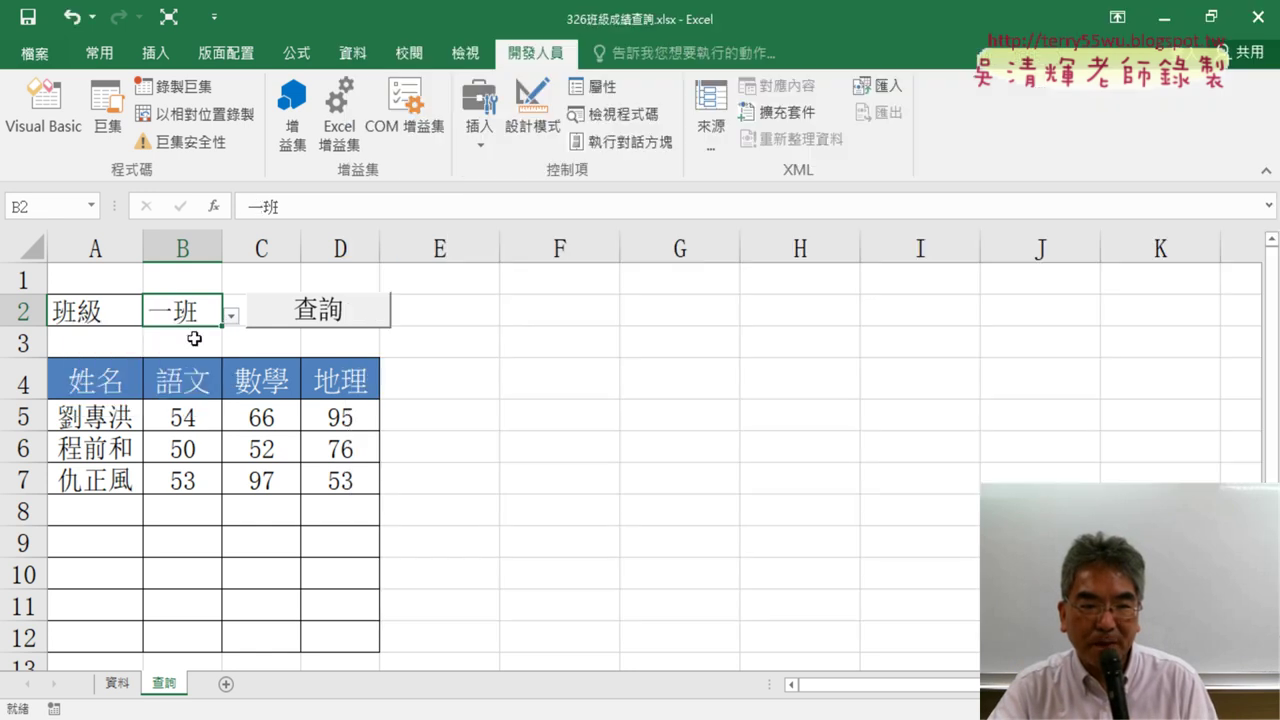
pyautogui.click(56, 145)
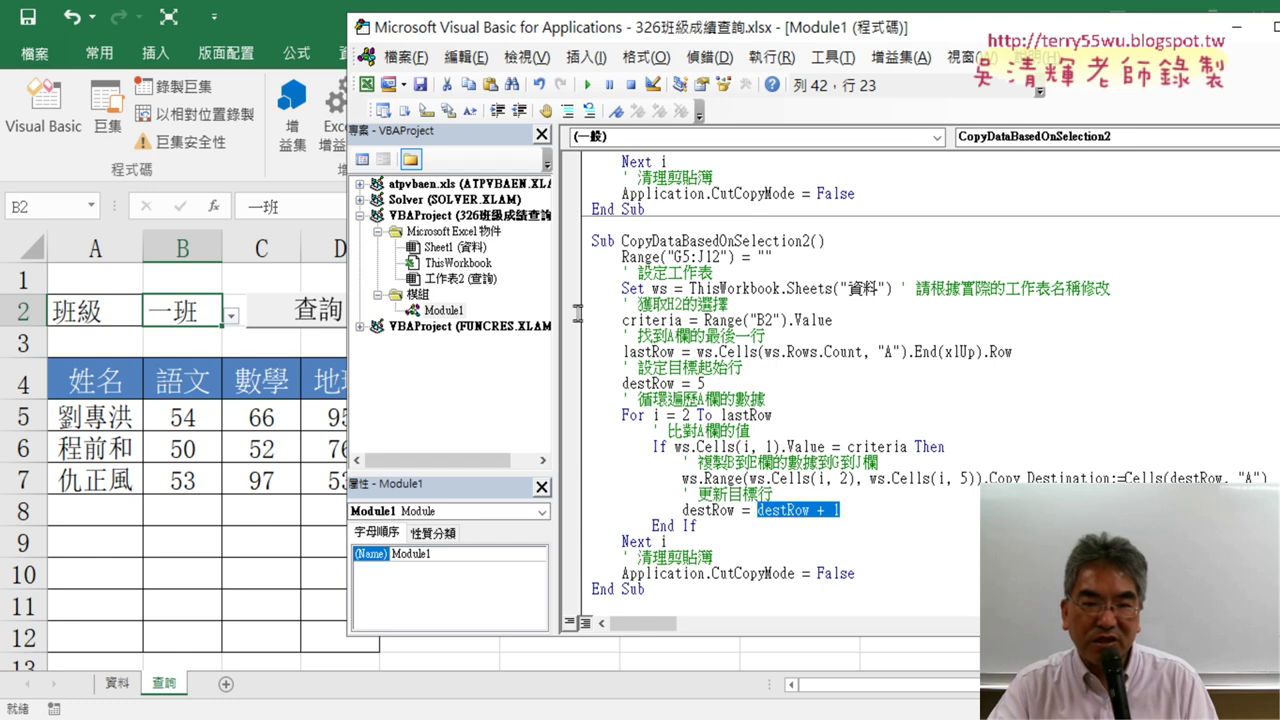
pyautogui.click(724, 320)
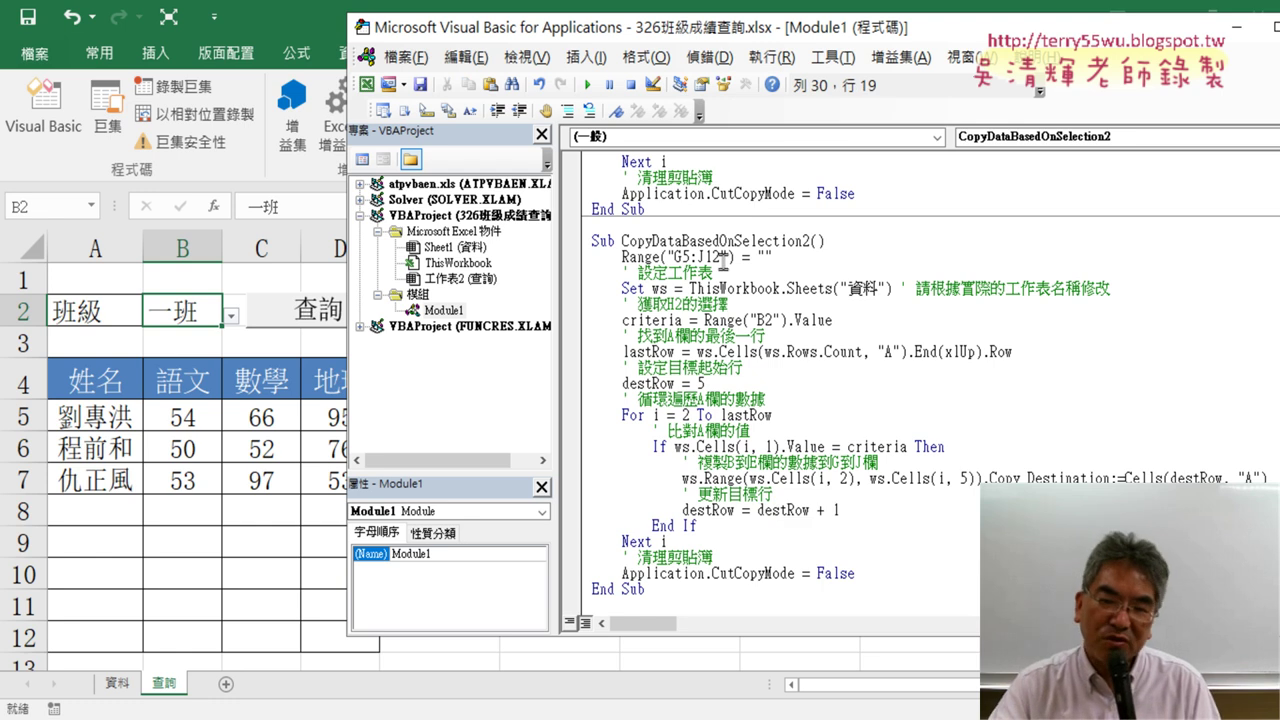
# Step into CopyDataBasedOnSelection2 with F8 to pause at Set ws, keeping the score table visible.
pyautogui.press('F8')
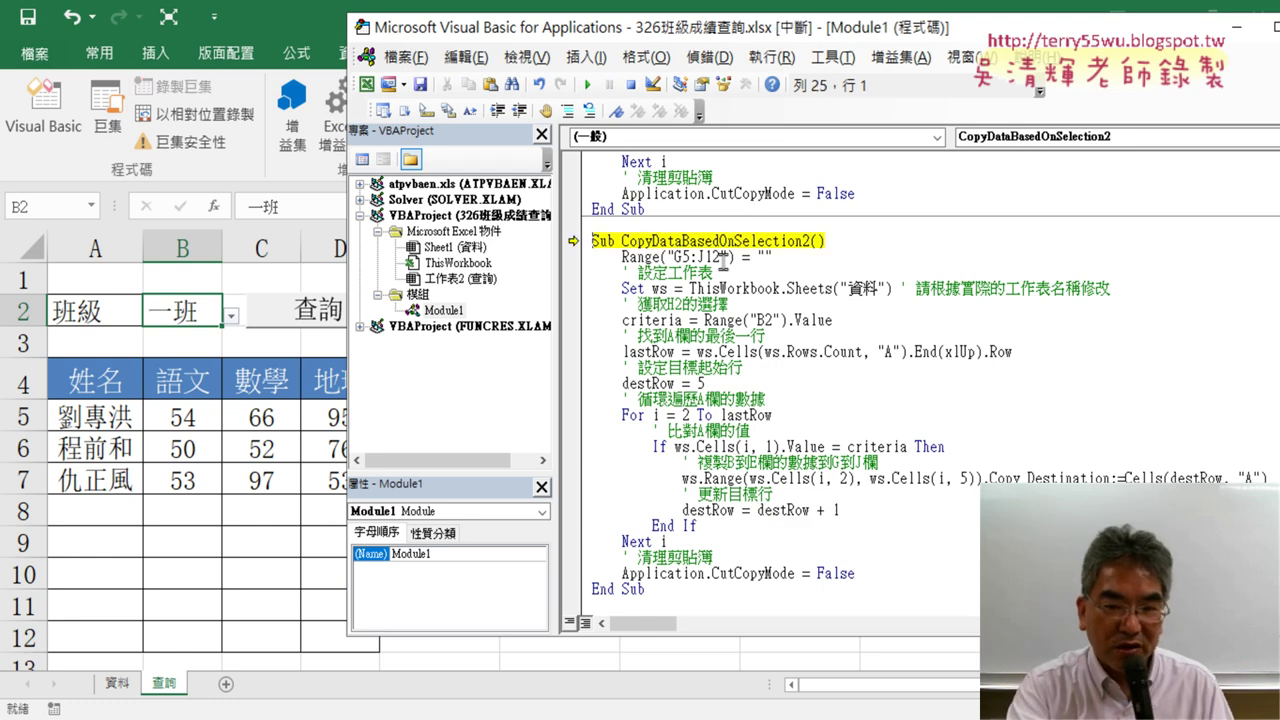
pyautogui.press('F8')
pyautogui.press('F8')
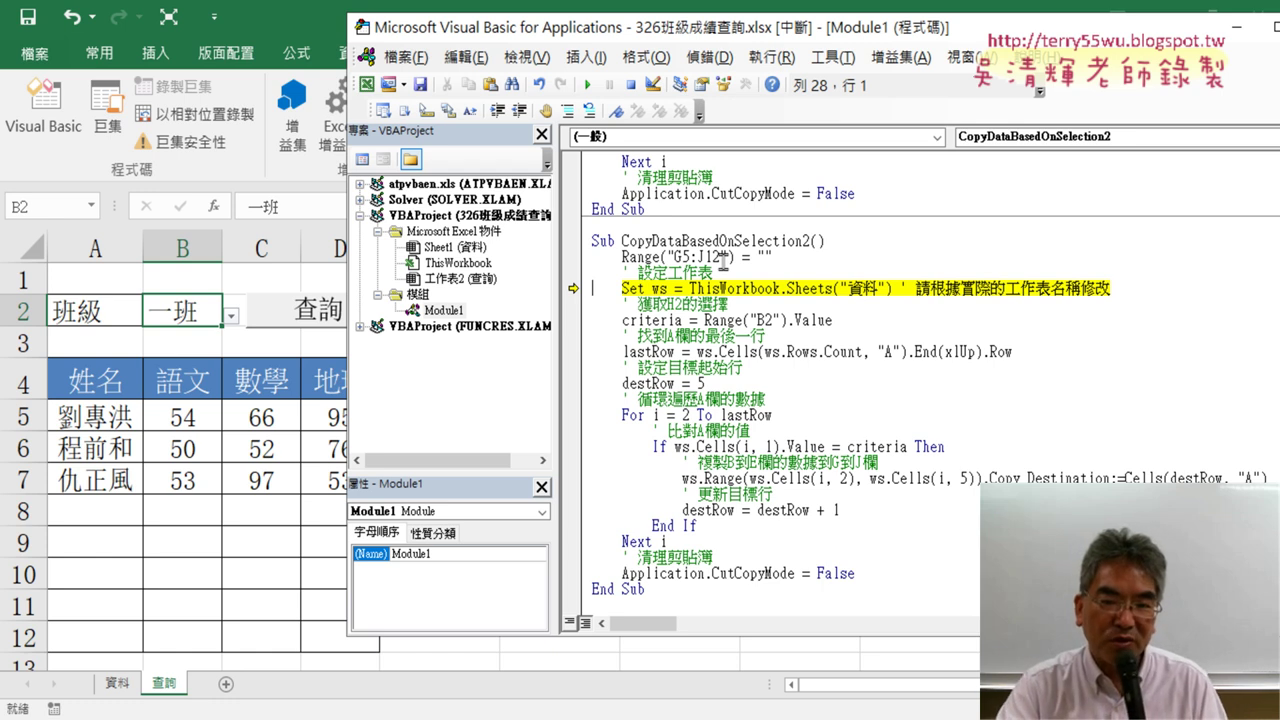
pyautogui.moveTo(765, 43)
pyautogui.mouseDown()
pyautogui.moveTo(895, 57)
pyautogui.moveTo(841, 58)
pyautogui.mouseUp()
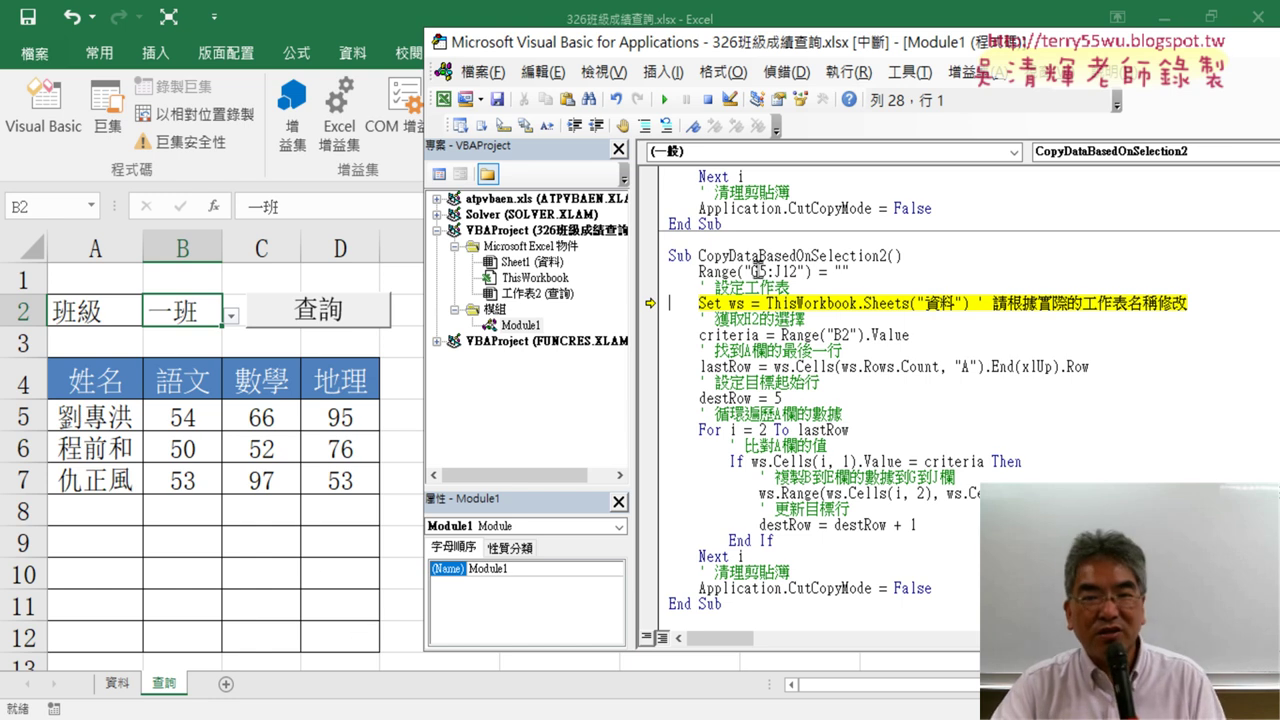
# Change the cleared range from G5:J12 to A5:D12 and rerun that line, emptying rows 5–7.
pyautogui.click(753, 271)
pyautogui.press('Delete')
pyautogui.write('A')
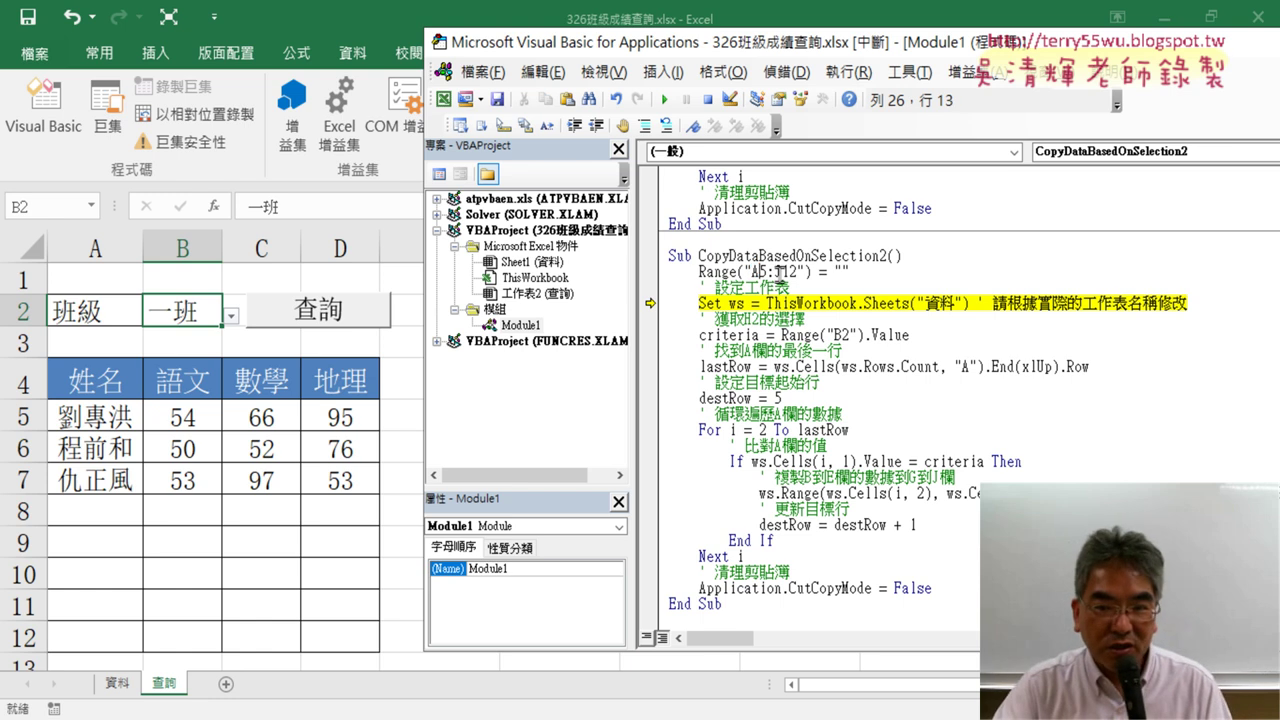
pyautogui.press('BackSpace')
pyautogui.write('D')
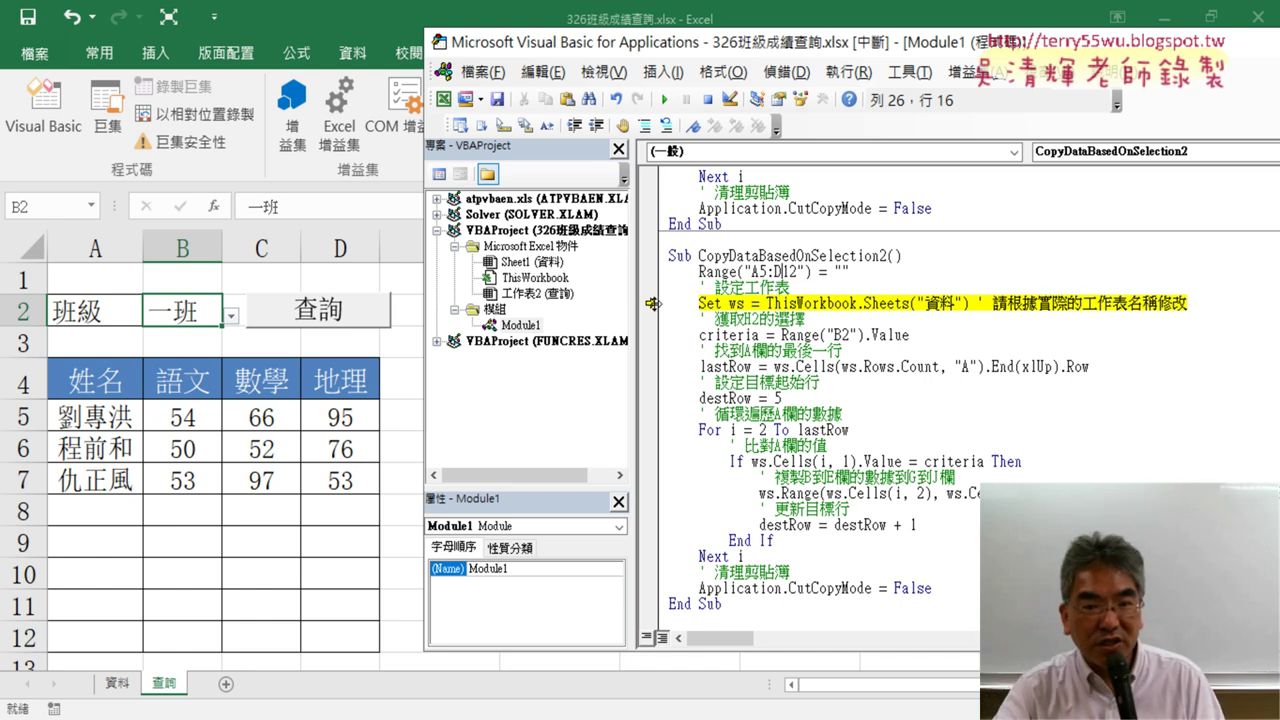
pyautogui.moveTo(650, 302); pyautogui.dragTo(651, 269)
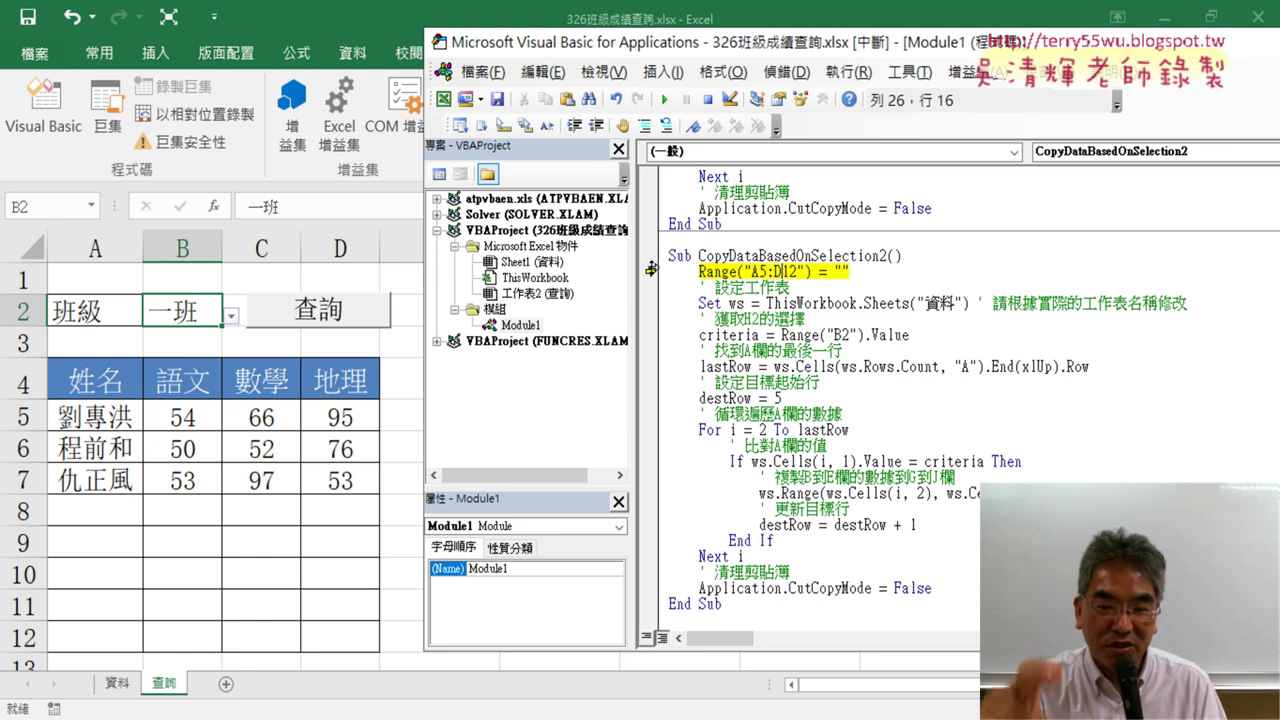
pyautogui.press('F8')
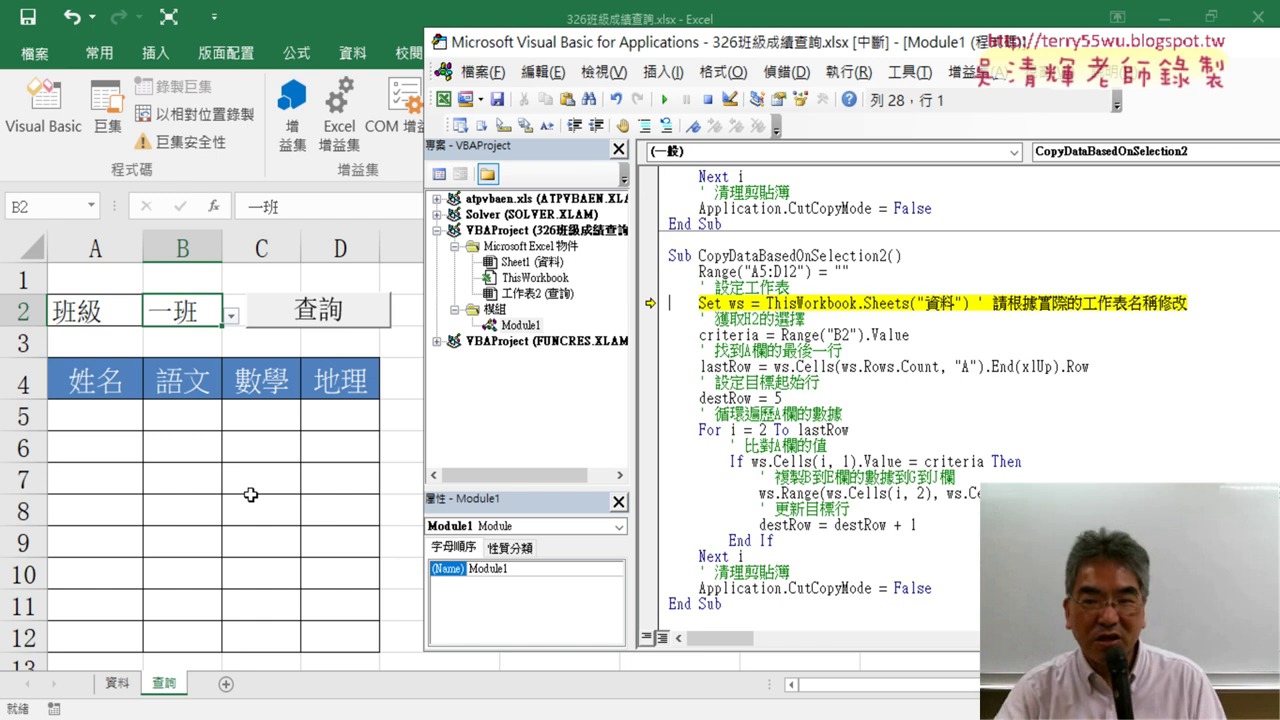
# Step through the criteria, lastRow and destRow lines into the row loop, checking values.
pyautogui.press('F8')
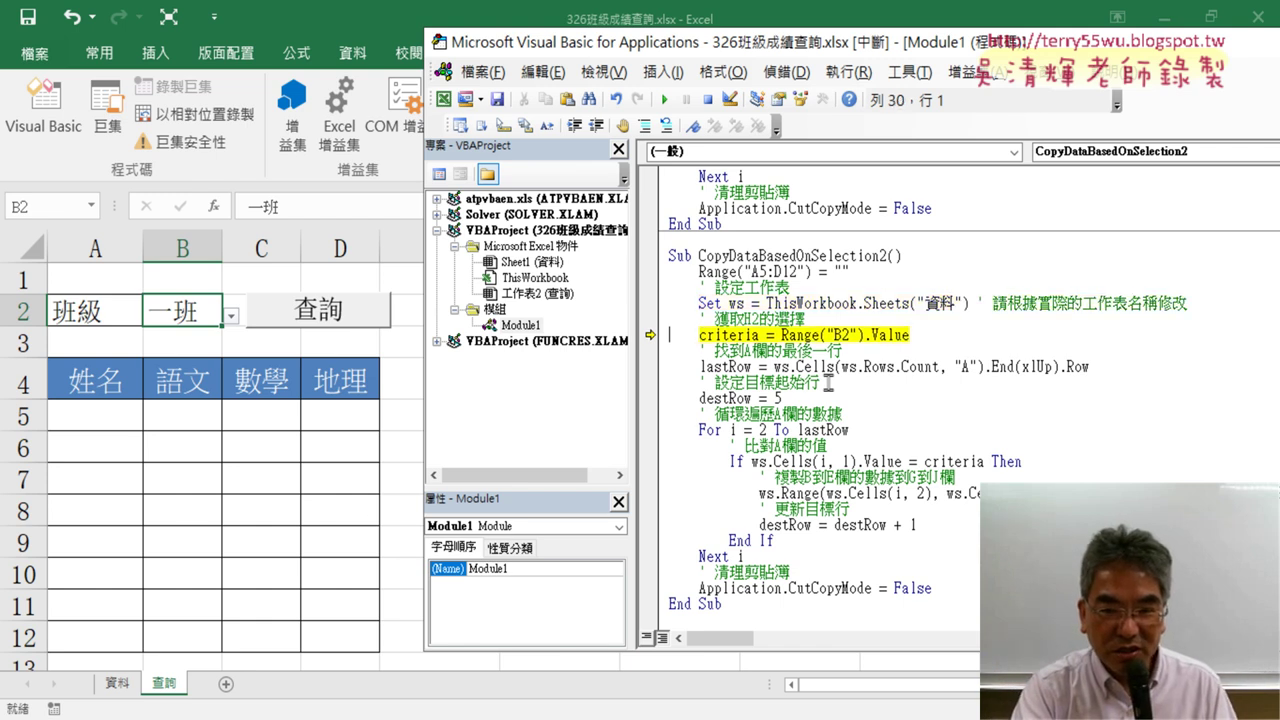
pyautogui.press('F8')
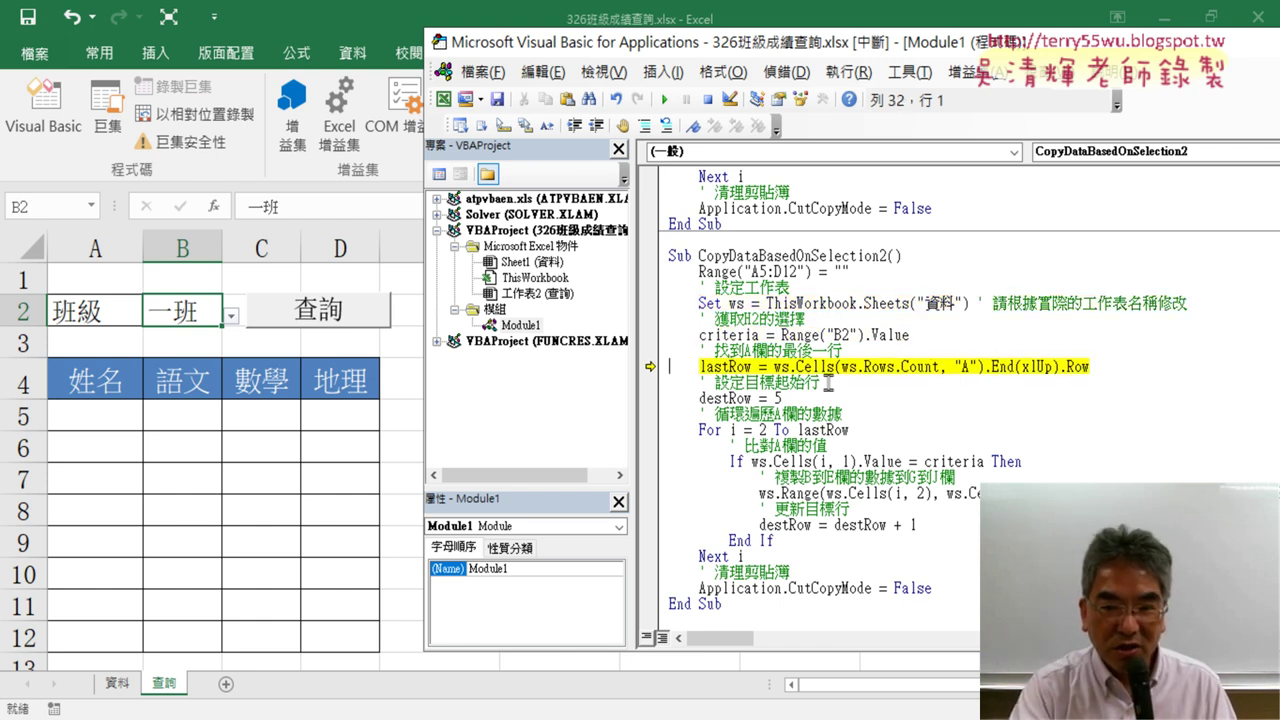
pyautogui.moveTo(732, 336)
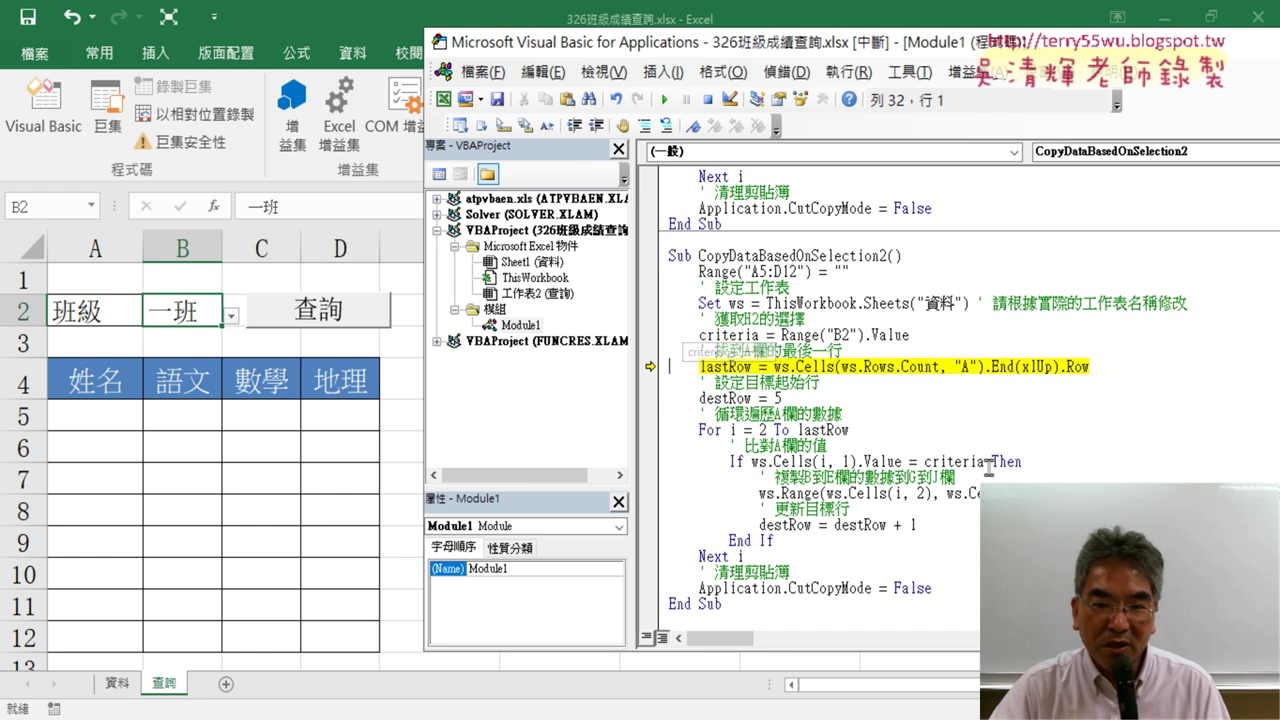
pyautogui.moveTo(982, 461)
pyautogui.press('F8')
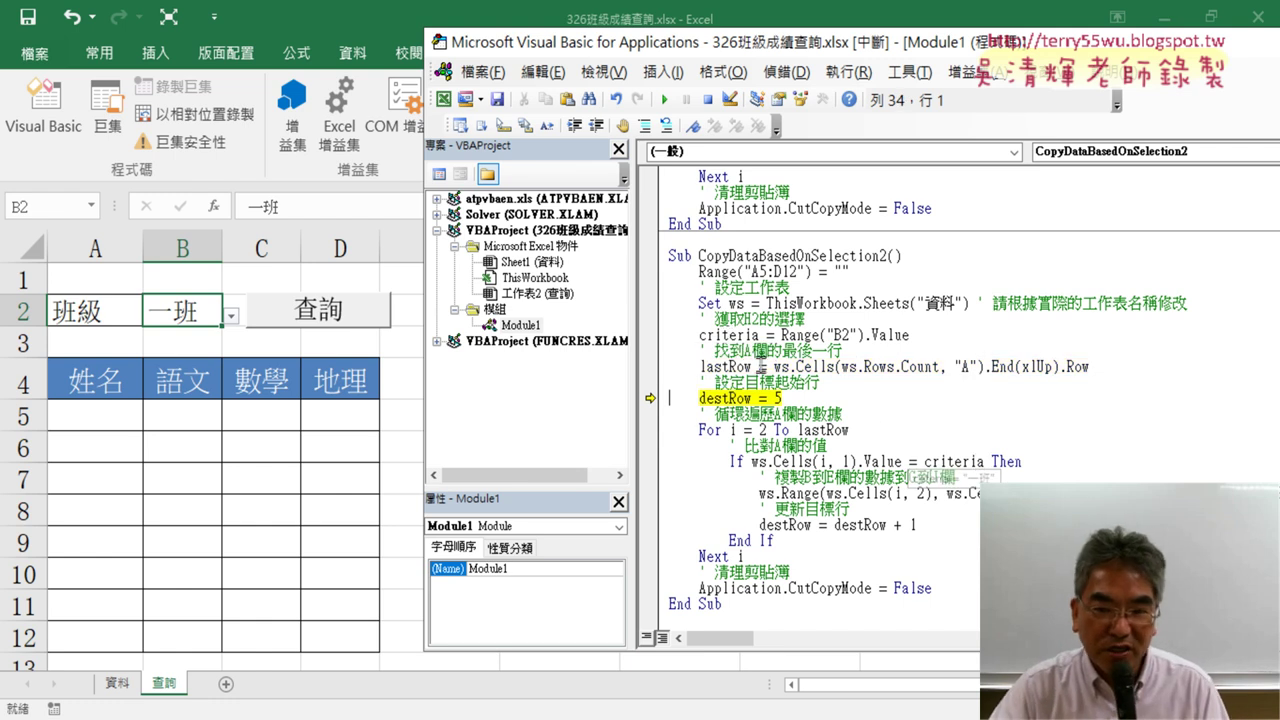
pyautogui.moveTo(736, 366)
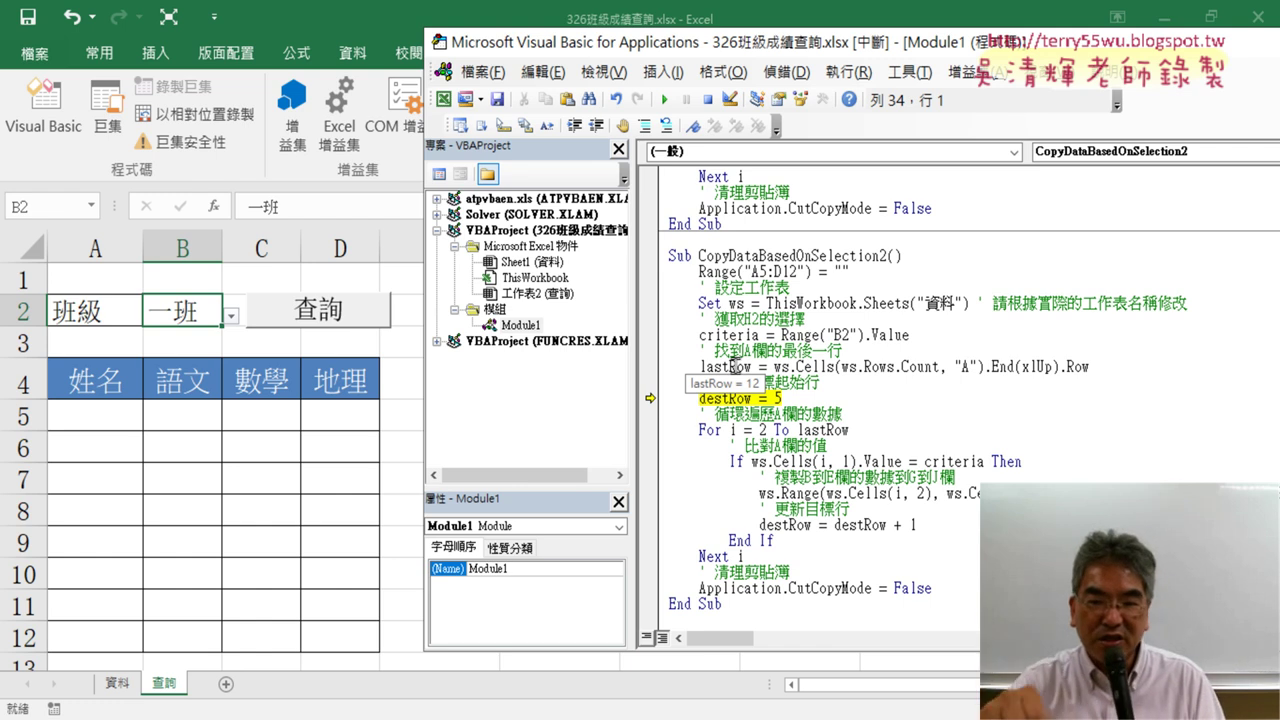
pyautogui.press('F8')
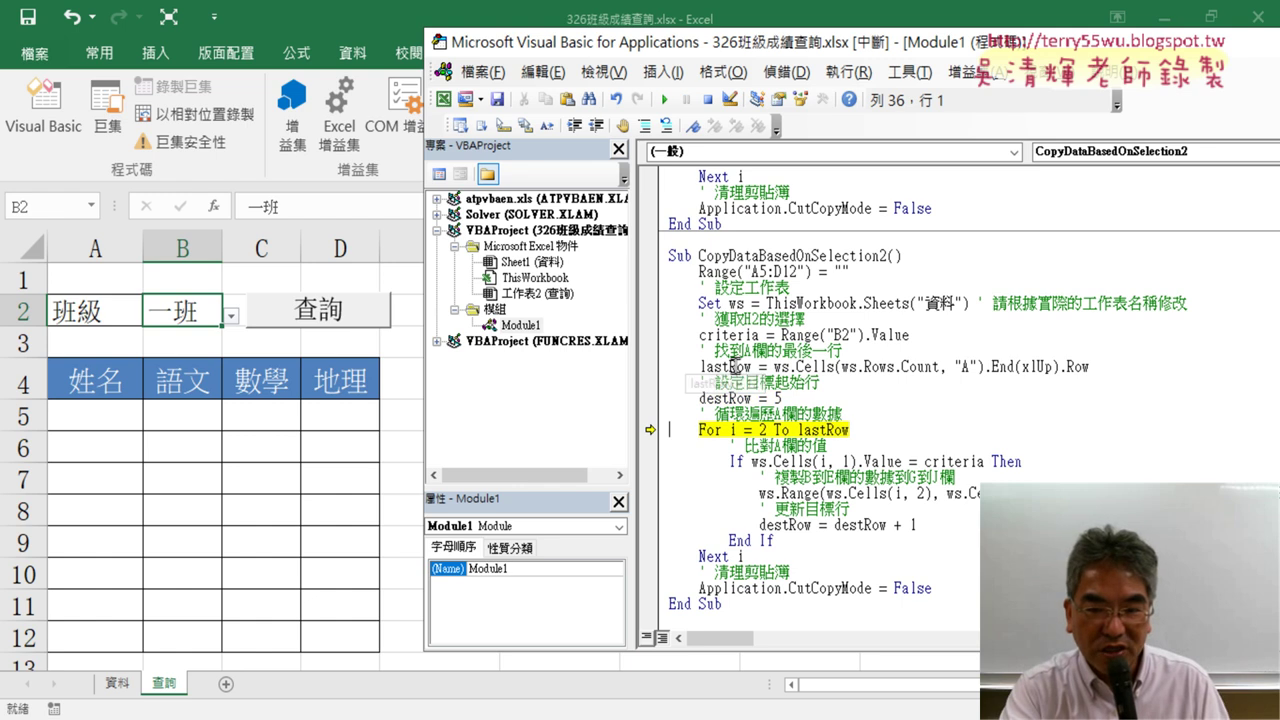
# Step through the loop to copy the first 一班 row into row 5, then run to completion.
pyautogui.moveTo(676, 412)
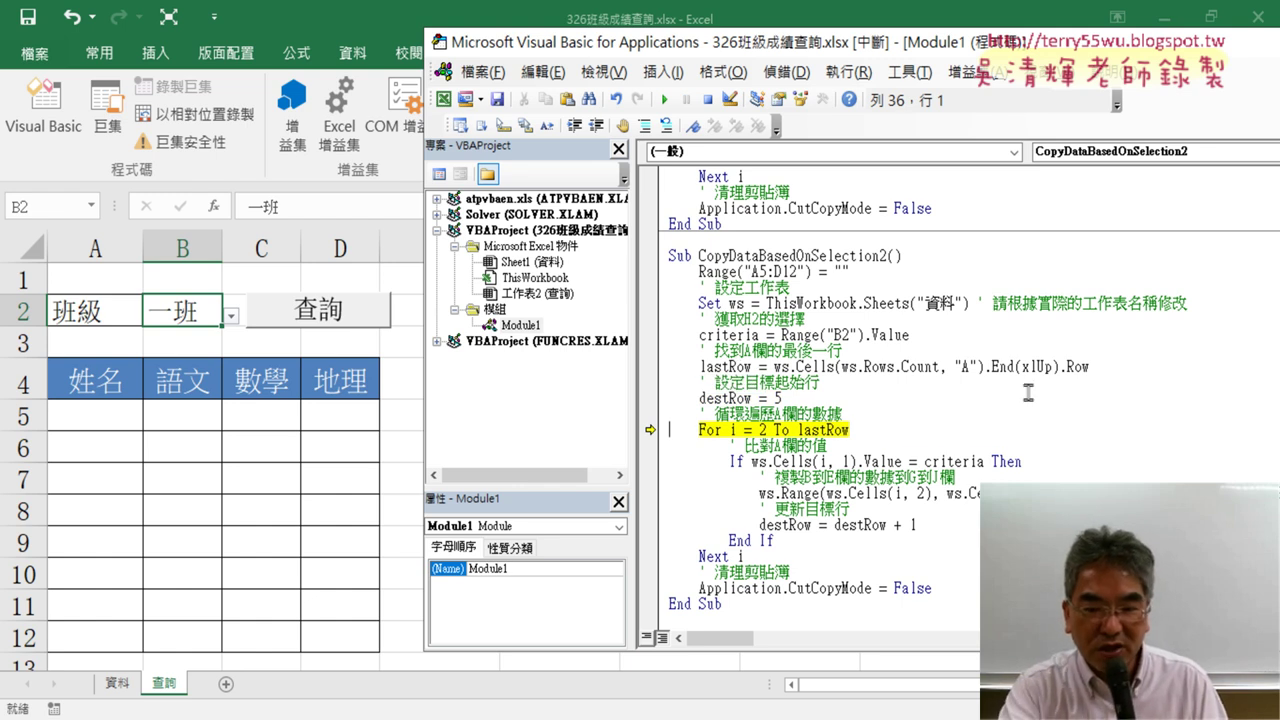
pyautogui.press('F8')
pyautogui.press('F8')
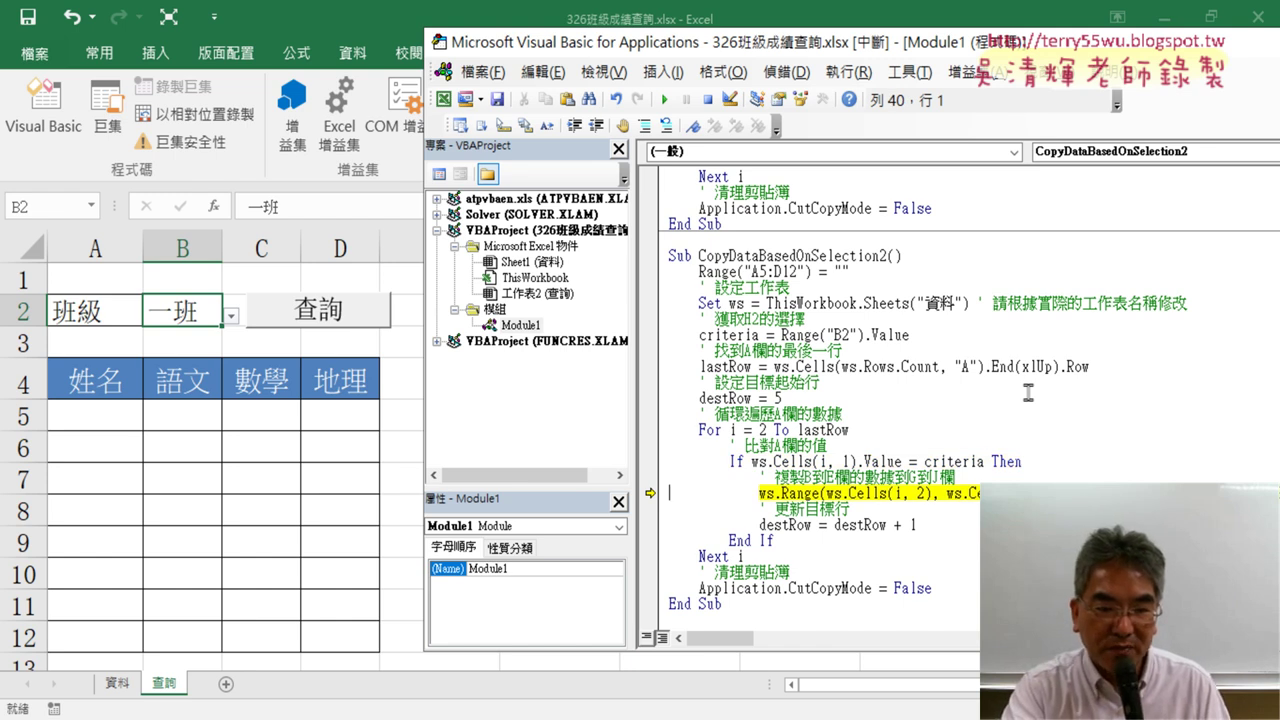
pyautogui.press('F8')
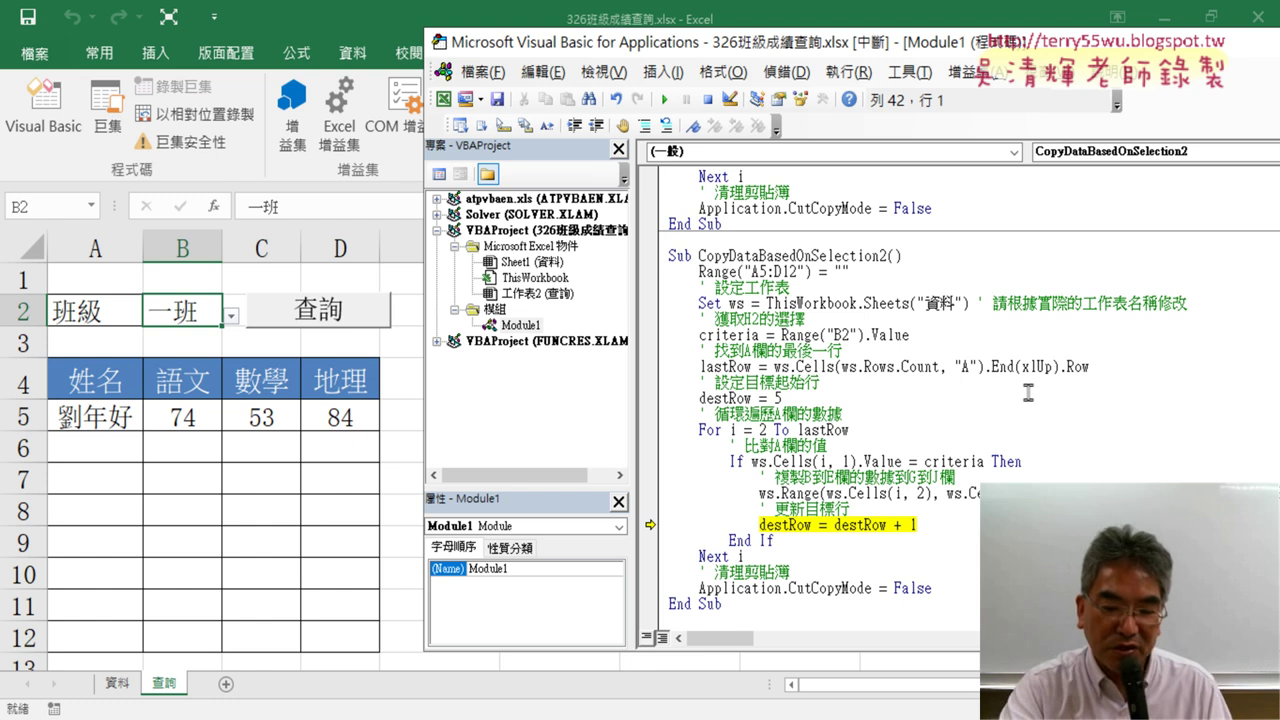
pyautogui.press('F8')
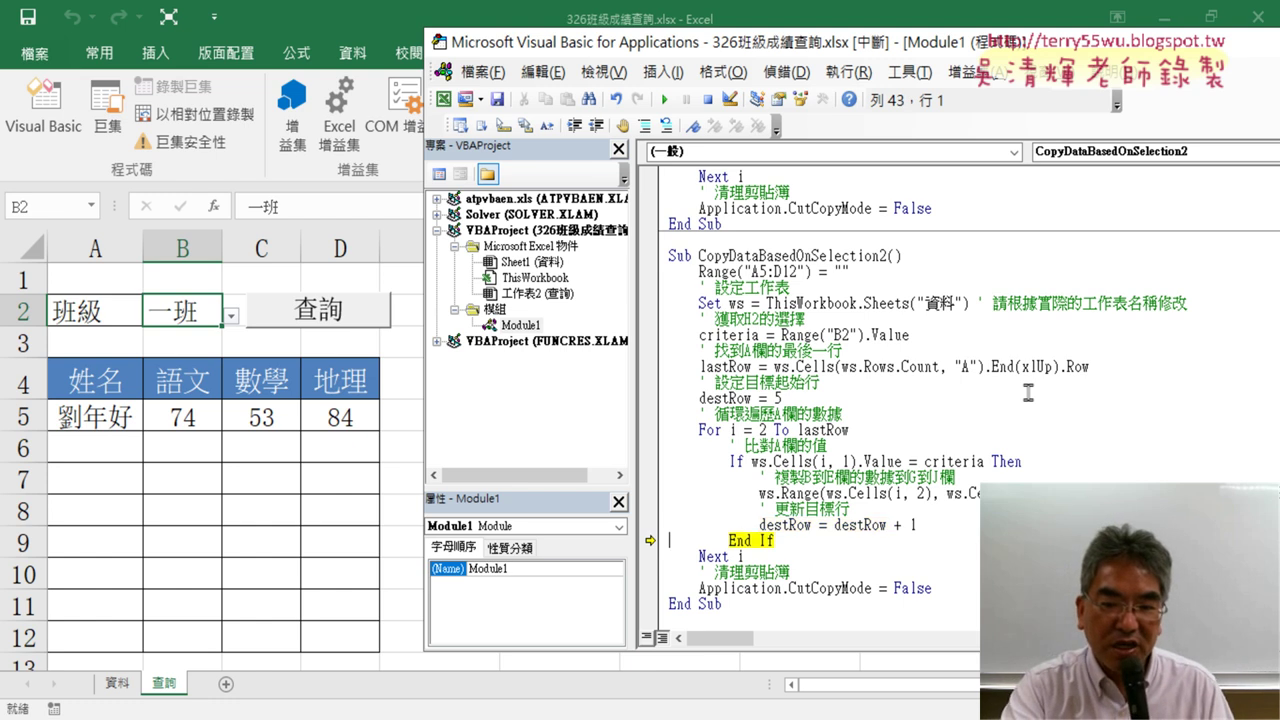
pyautogui.moveTo(797, 524)
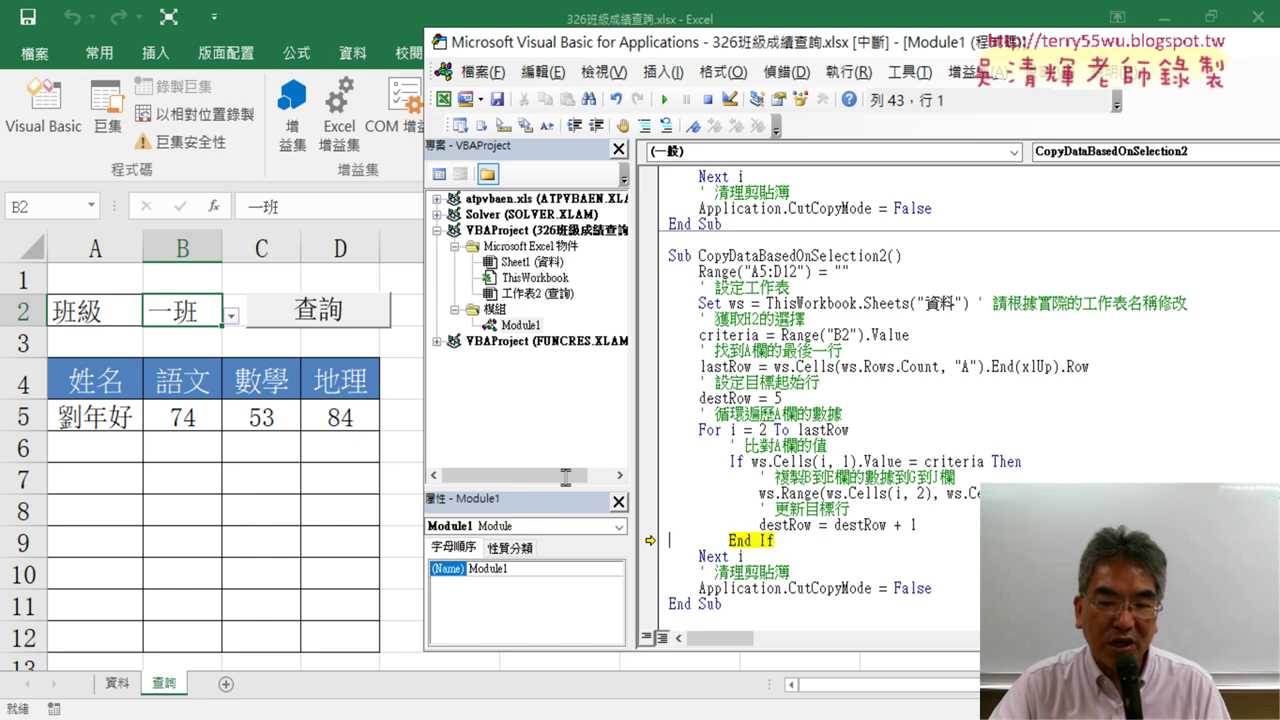
pyautogui.press('F8')
pyautogui.press('F8')
pyautogui.press('F8')
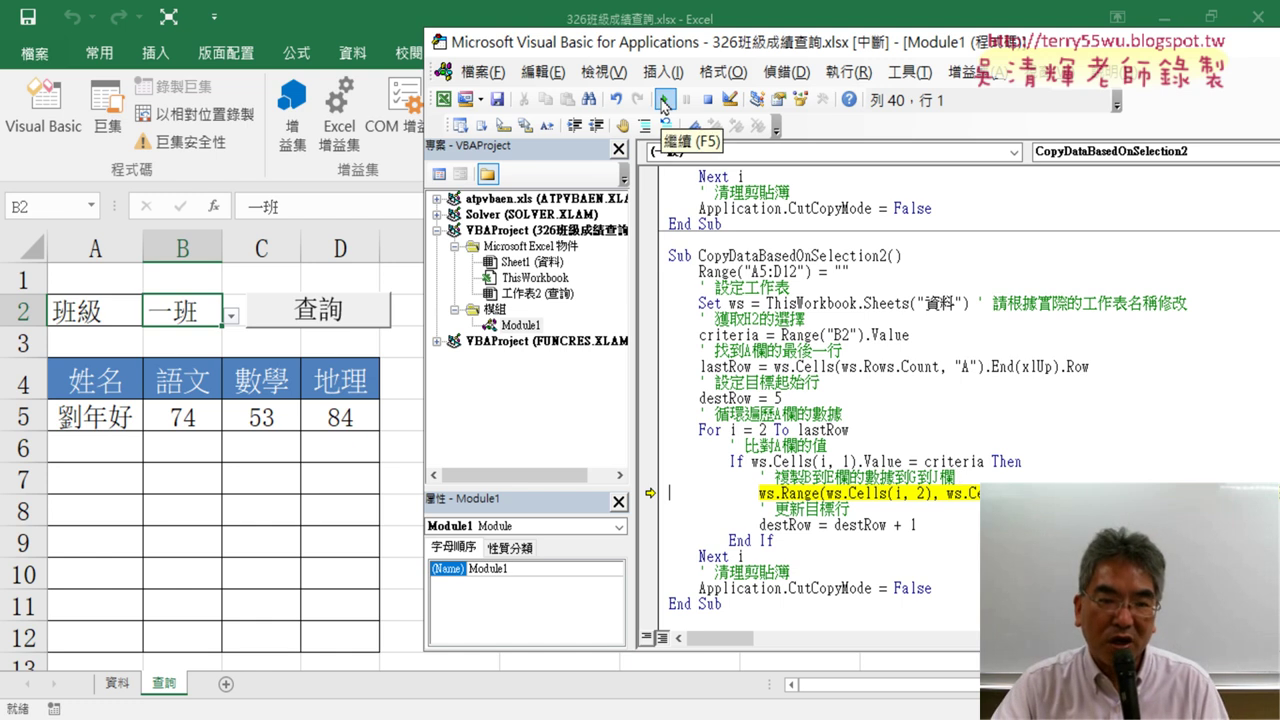
pyautogui.click(663, 104)
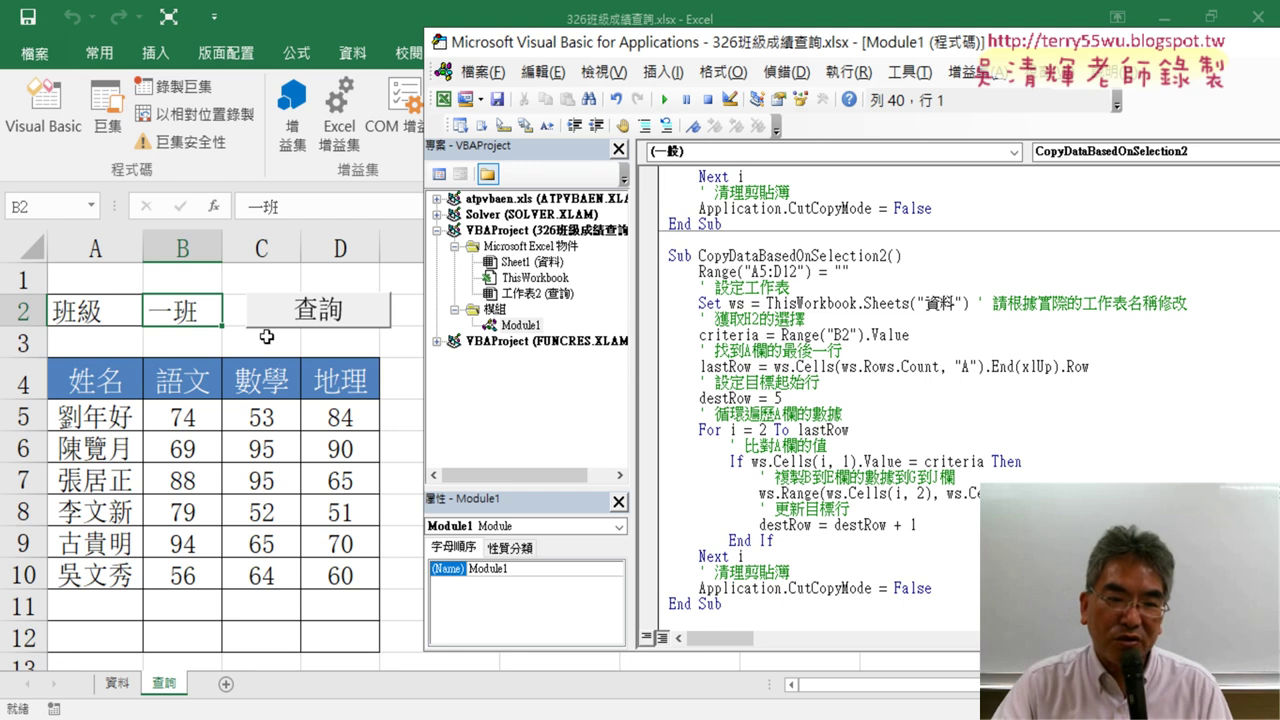
# Back on the worksheet, select 二班 from B2's class dropdown.
pyautogui.click(212, 317)
pyautogui.click(230, 316)
pyautogui.click(192, 372)
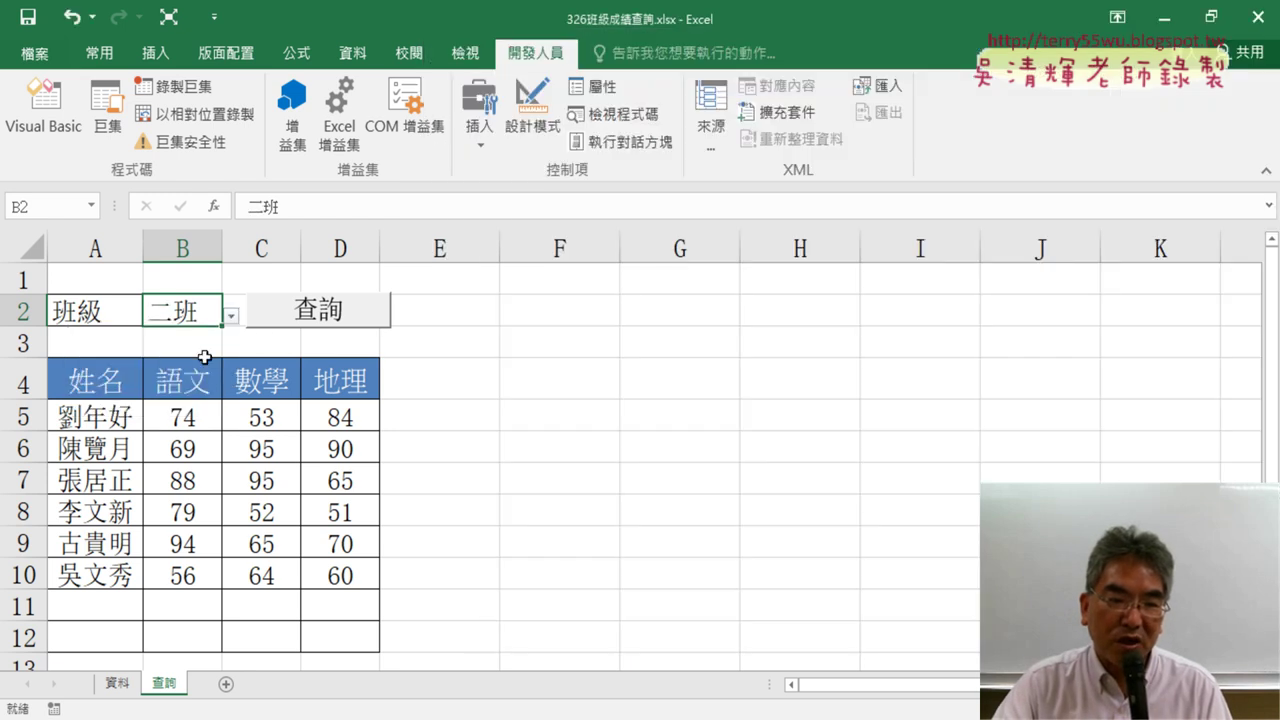
# Assign CopyDataBasedOnSelection2 to the 查詢 button, then run it to fill rows 5–6 with 二班 scores.
pyautogui.rightClick(334, 316)
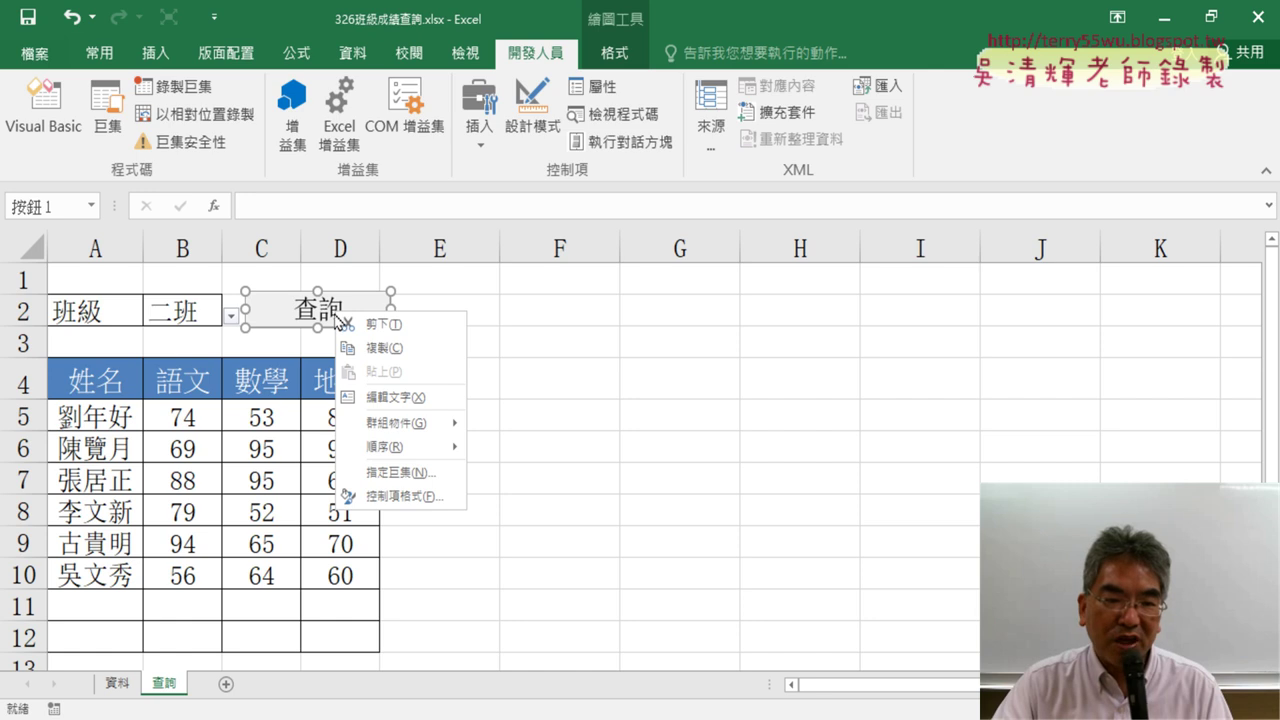
pyautogui.click(408, 476)
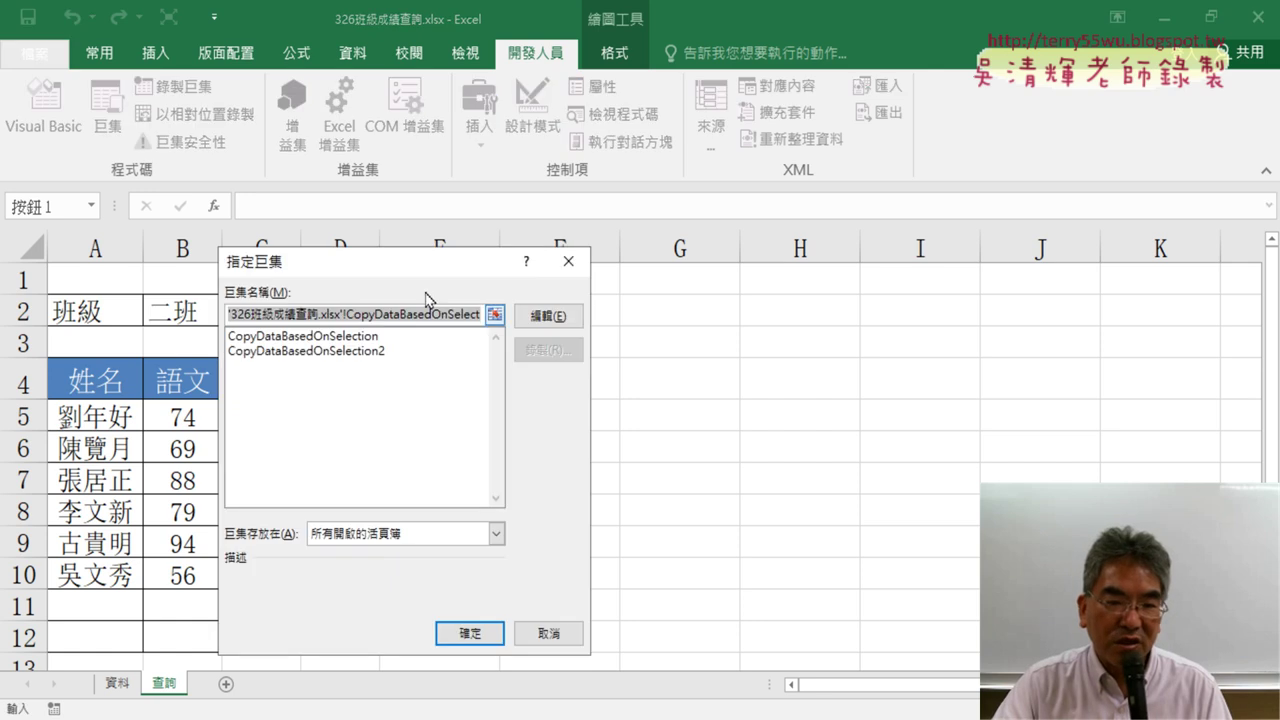
pyautogui.moveTo(497, 270); pyautogui.dragTo(641, 266)
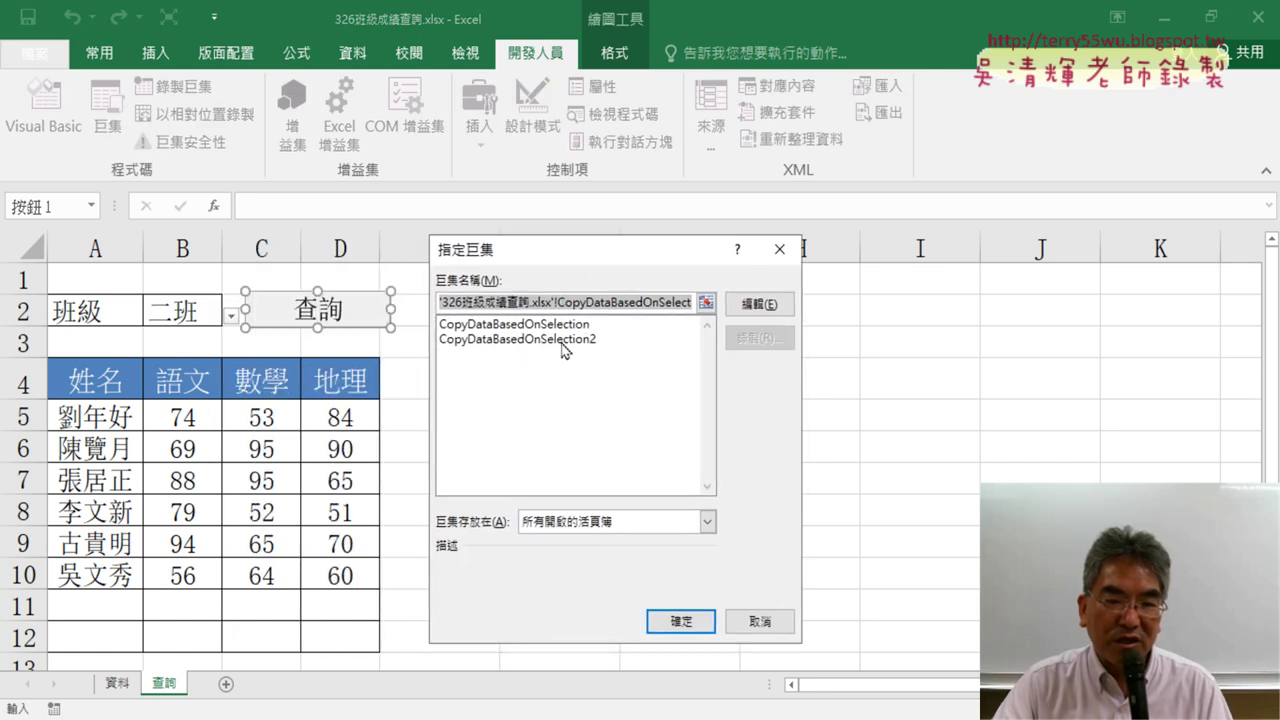
pyautogui.click(595, 342)
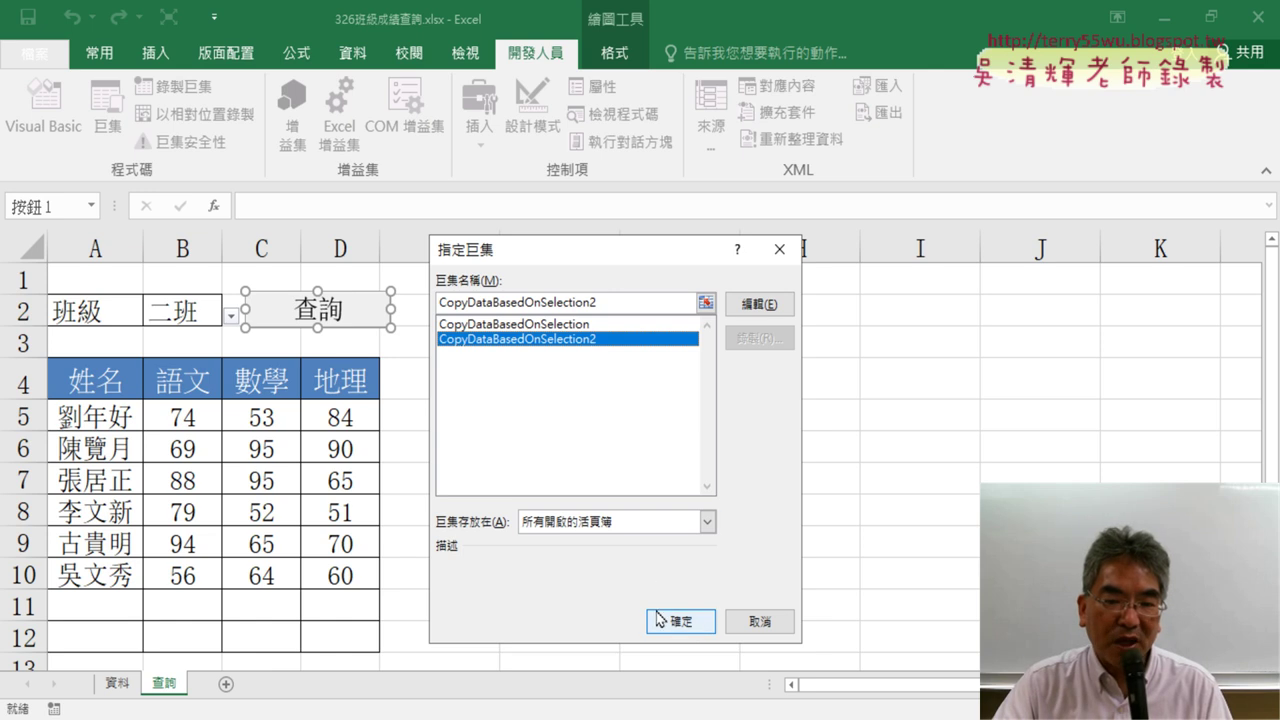
pyautogui.click(693, 625)
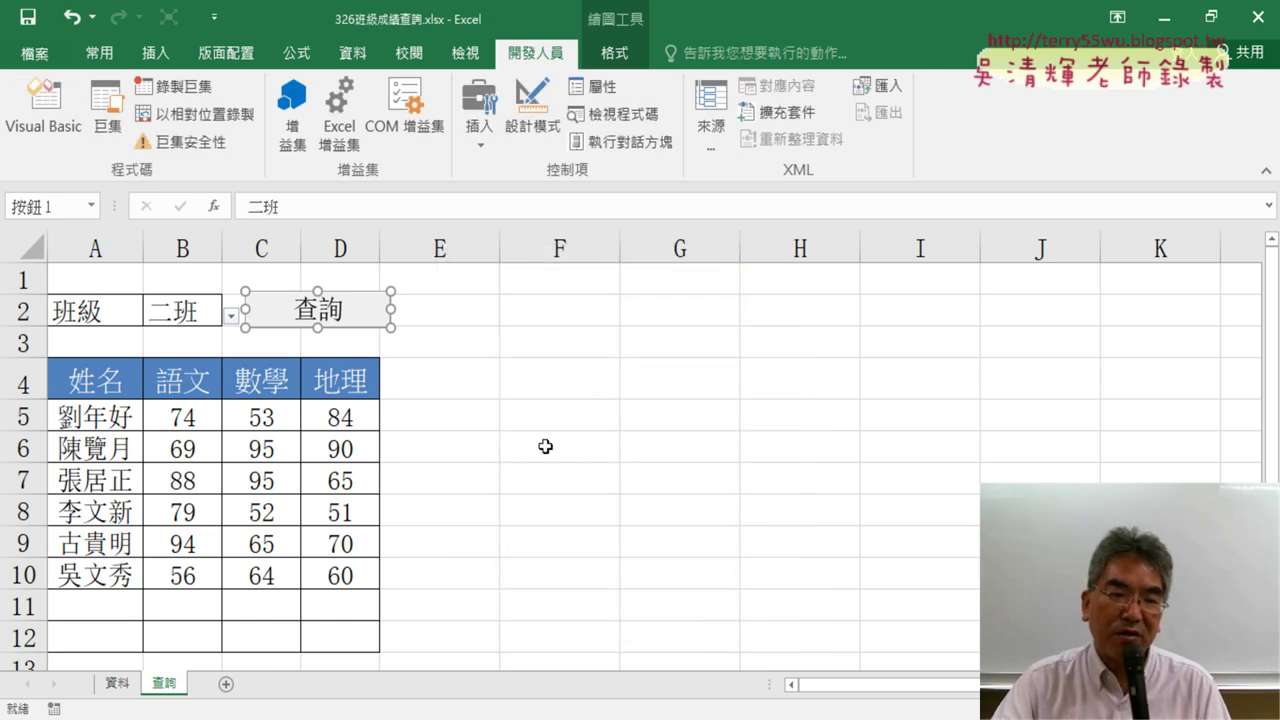
pyautogui.click(546, 447)
pyautogui.click(340, 316)
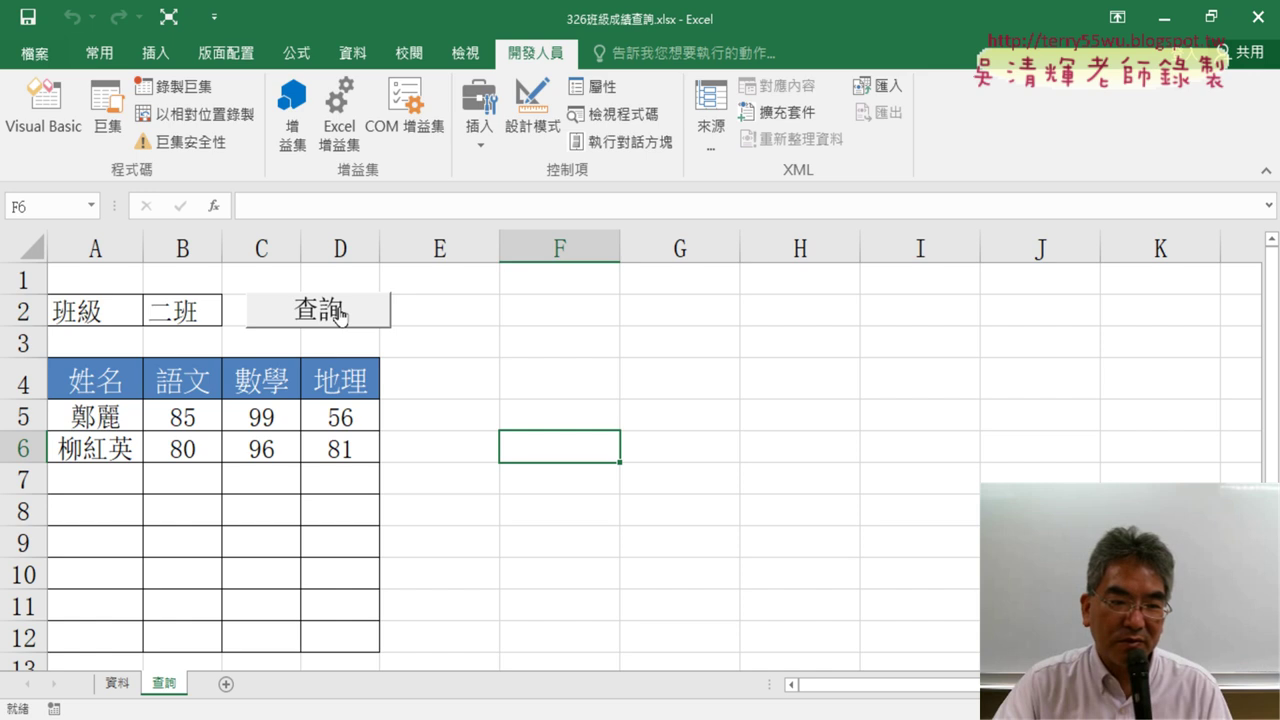
# Switch B2 to 三班 and run the 查詢 query.
pyautogui.click(190, 310)
pyautogui.click(231, 316)
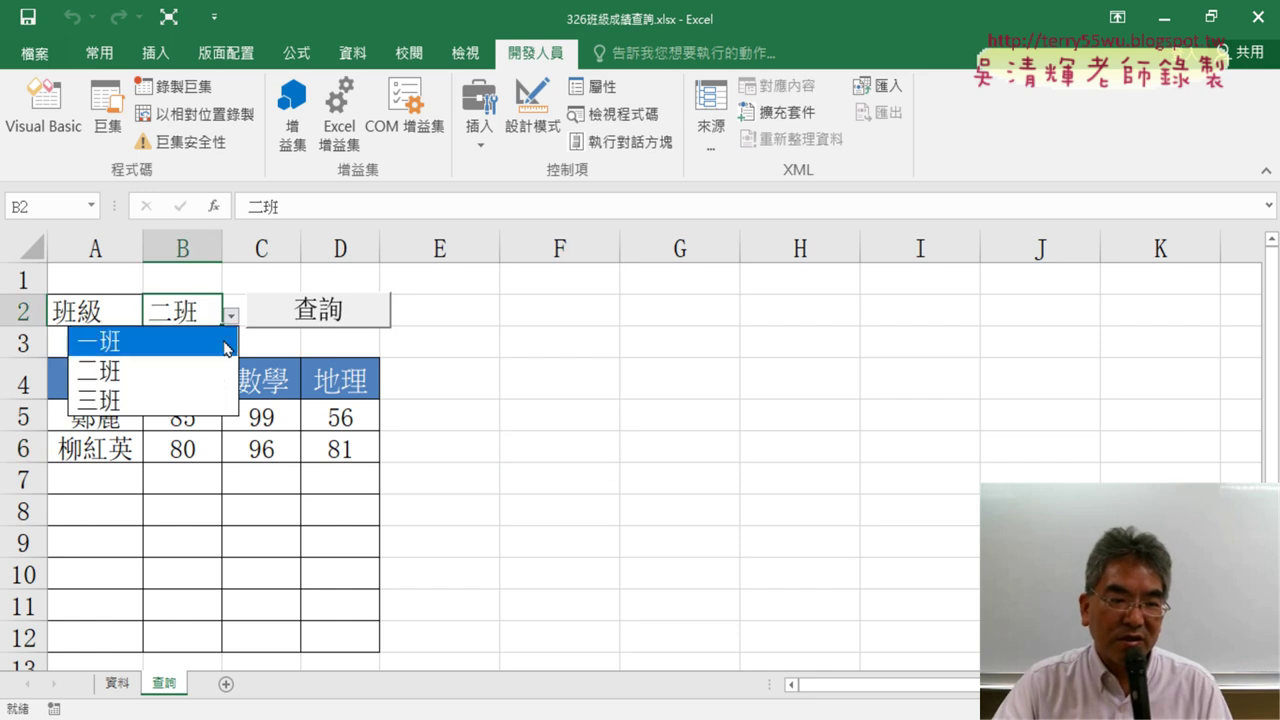
pyautogui.click(204, 402)
pyautogui.click(321, 322)
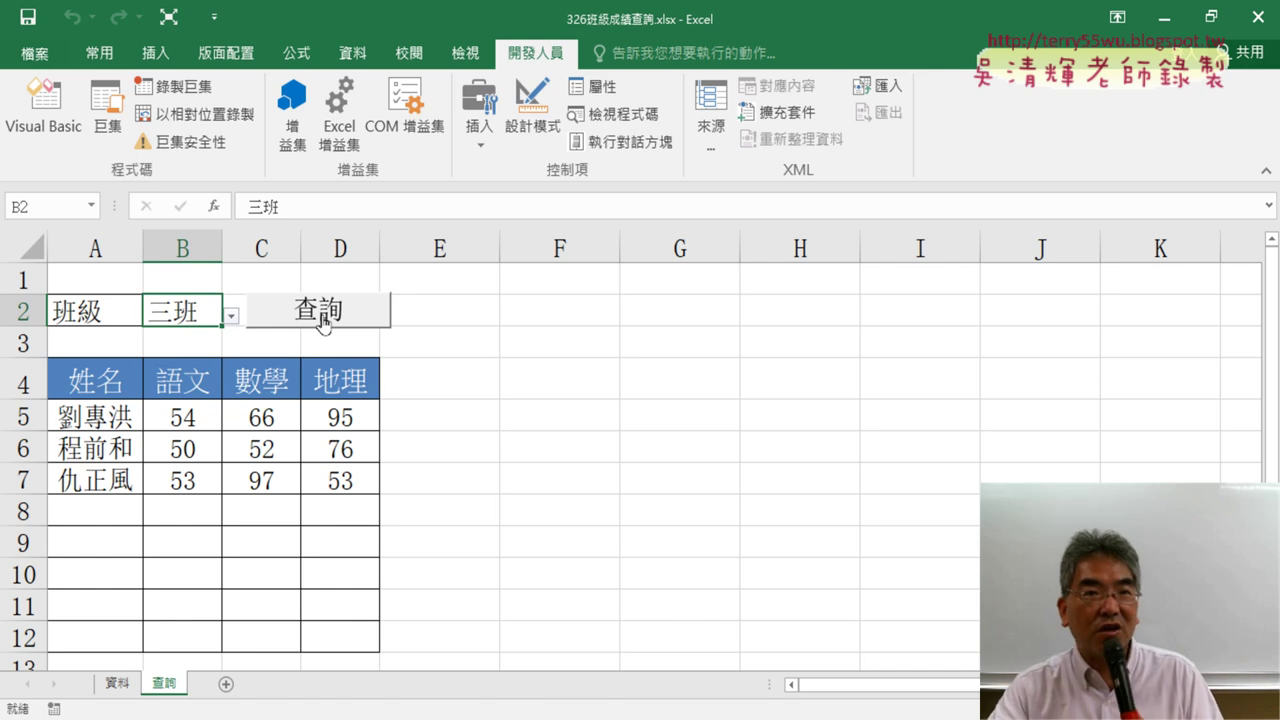
# Compare columns G–J on the 資料 sheet with columns A–D on the 查詢 sheet.
pyautogui.click(118, 688)
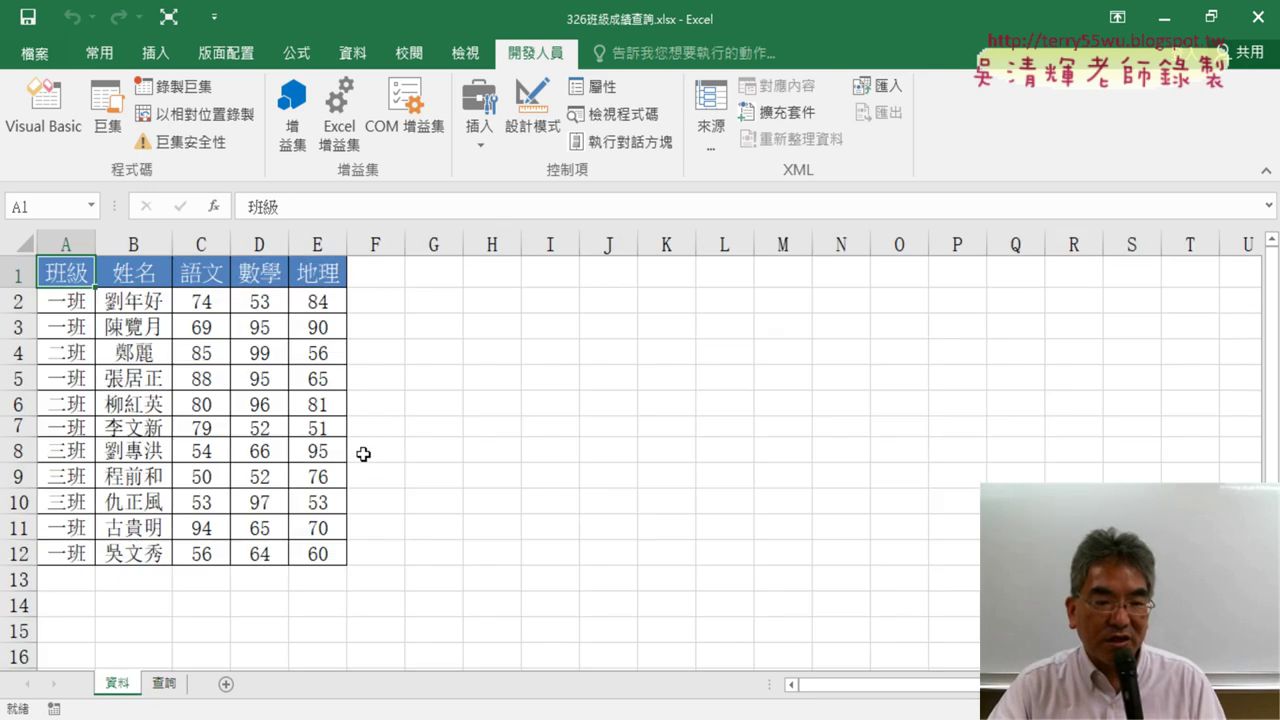
pyautogui.click(433, 238)
pyautogui.moveTo(439, 236); pyautogui.dragTo(608, 244)
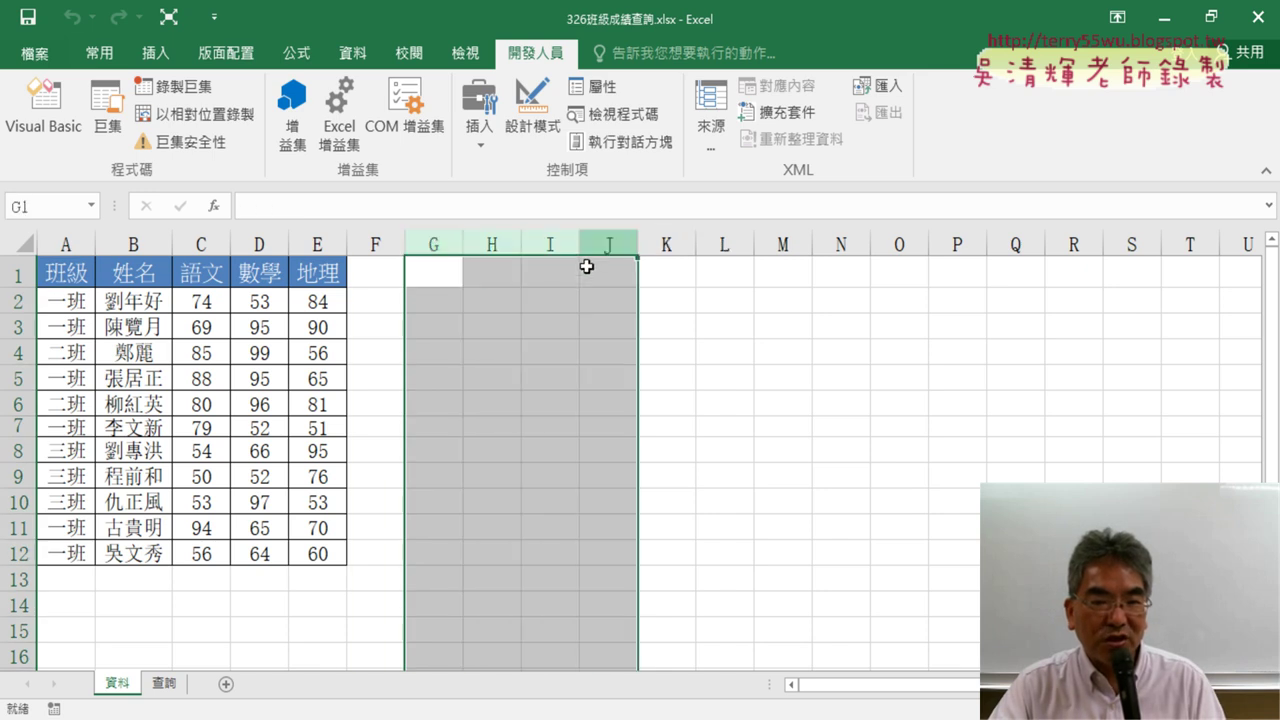
pyautogui.click(178, 688)
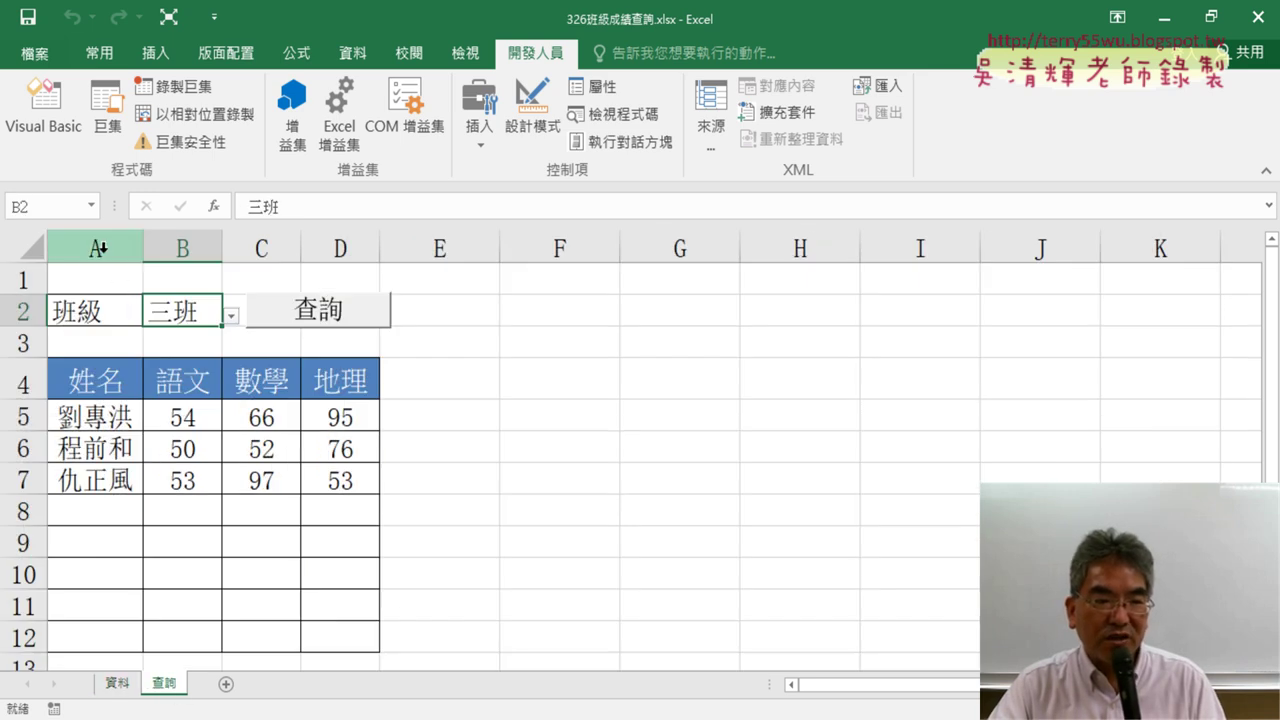
pyautogui.moveTo(100, 249); pyautogui.dragTo(354, 249)
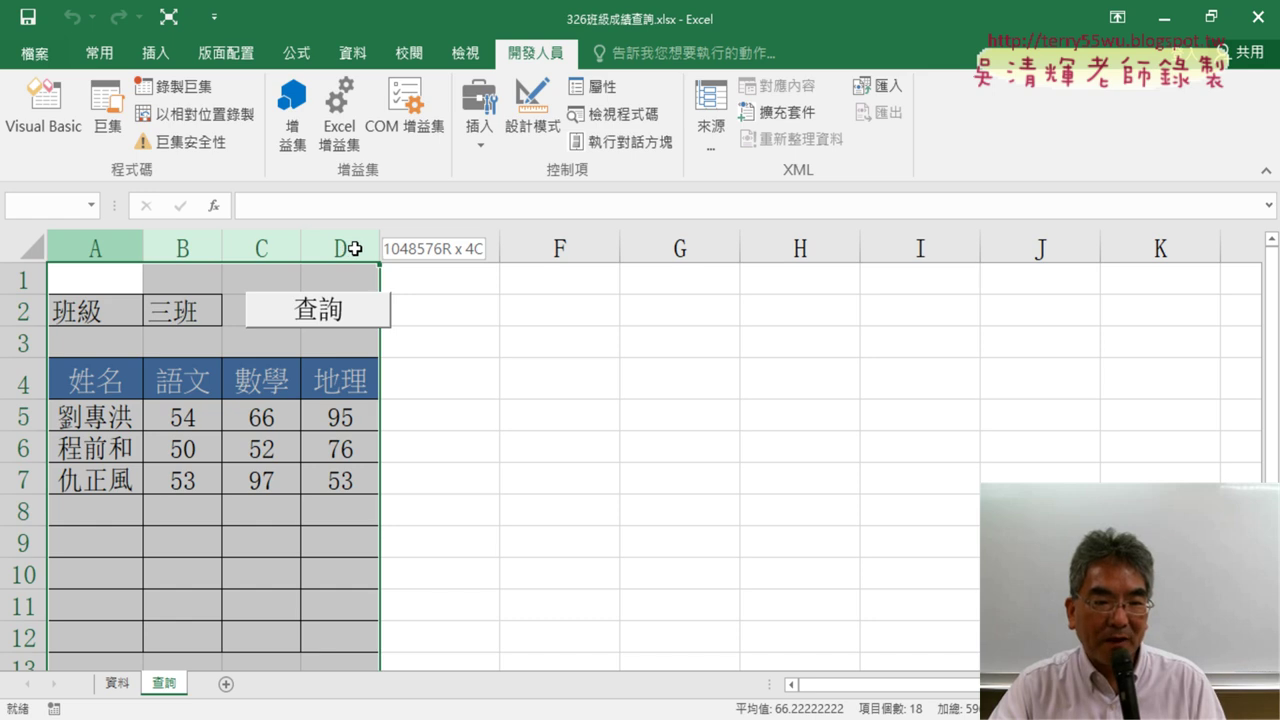
# In Module1, select the whole CopyDataBasedOnSelection2 procedure from Sub to End Sub.
pyautogui.click(50, 120)
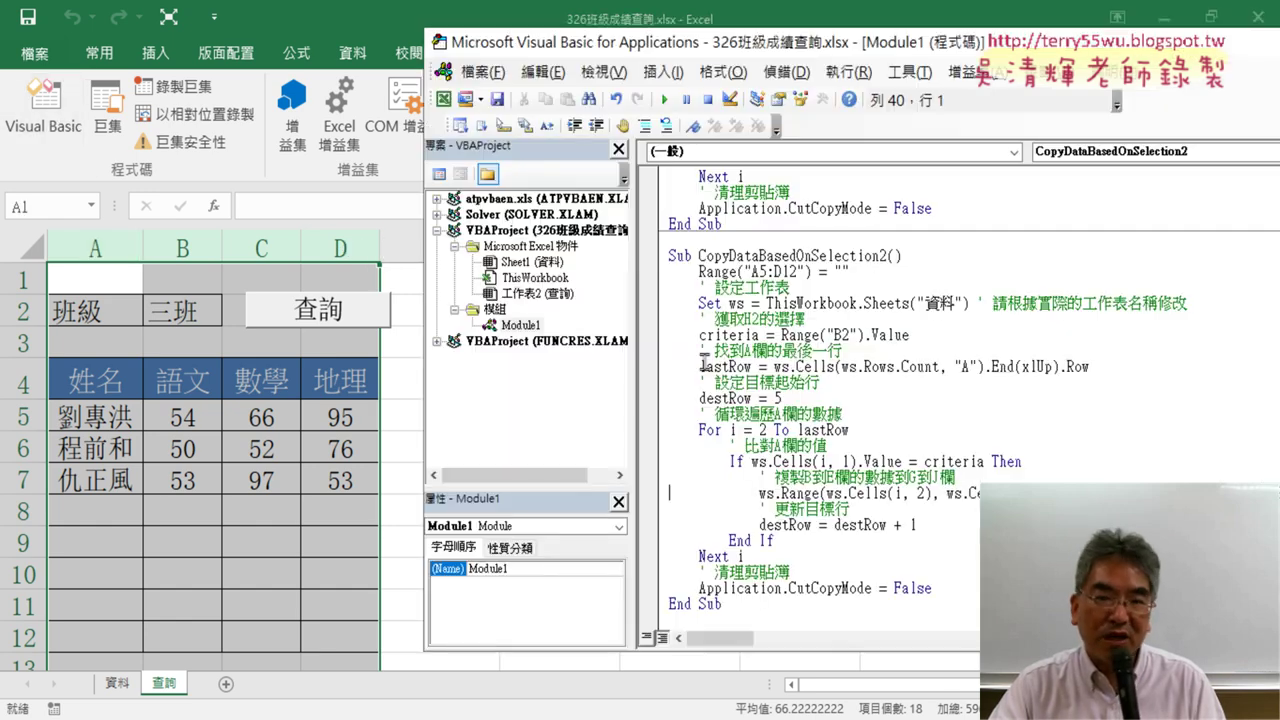
pyautogui.scroll(7, 818, 290)
pyautogui.scroll(2, 818, 288)
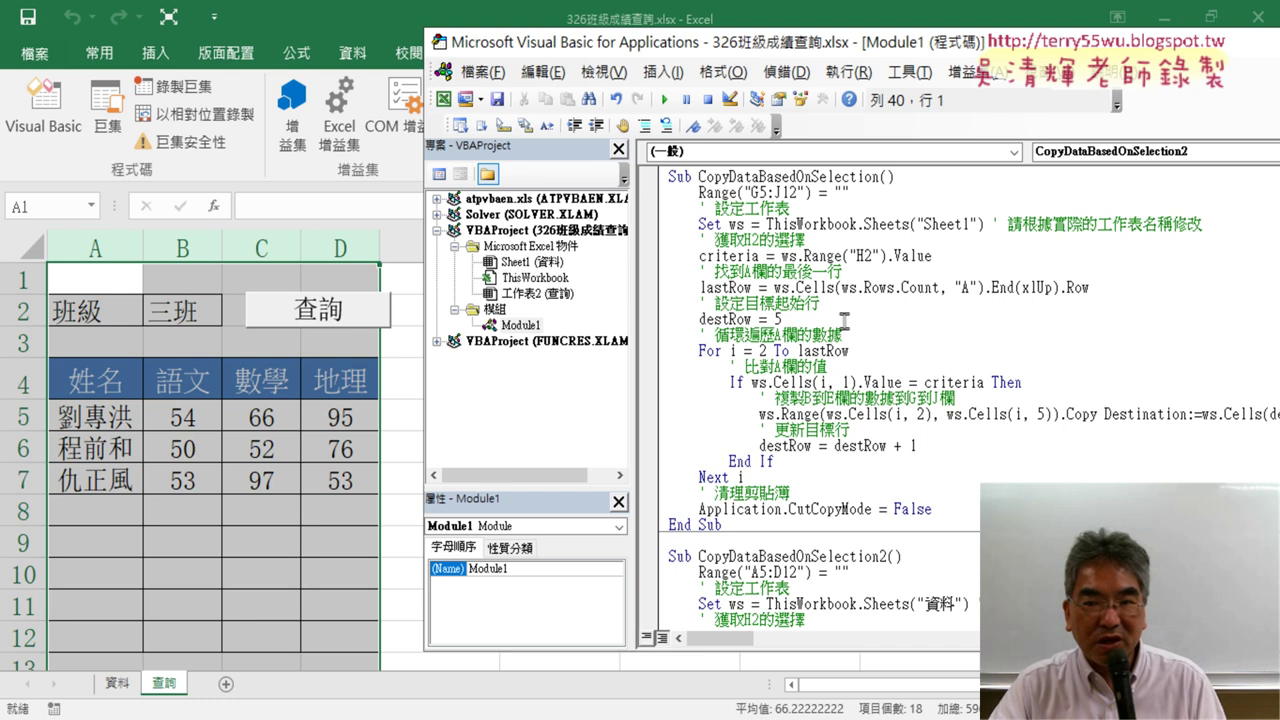
pyautogui.scroll(-6, 844, 320)
pyautogui.moveTo(724, 604)
pyautogui.mouseDown()
pyautogui.moveTo(704, 381)
pyautogui.moveTo(668, 256)
pyautogui.mouseUp()
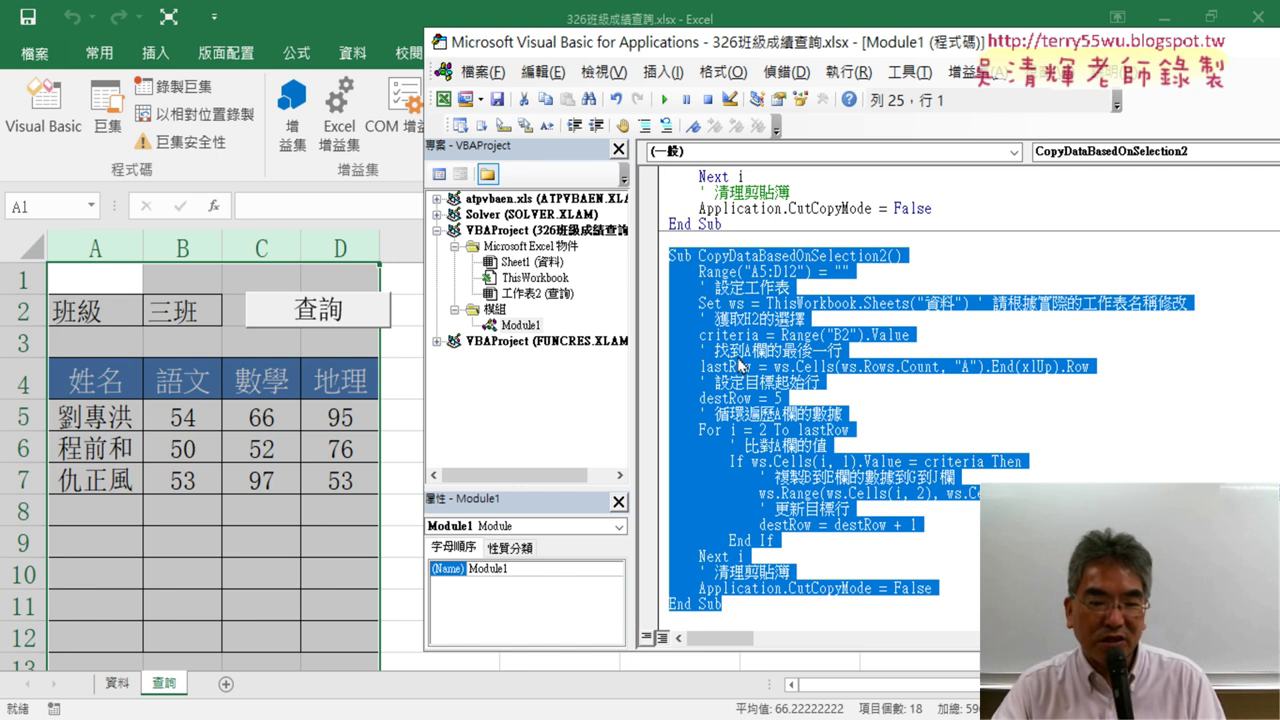
pyautogui.moveTo(850, 9)
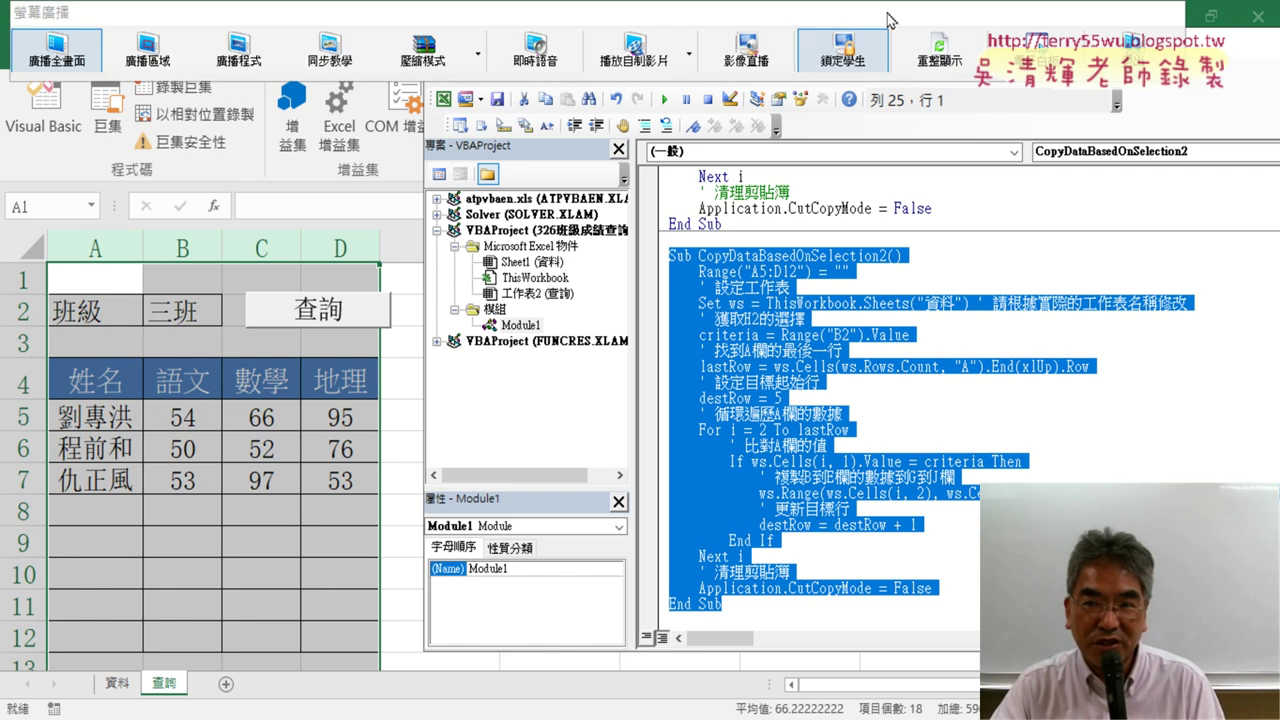